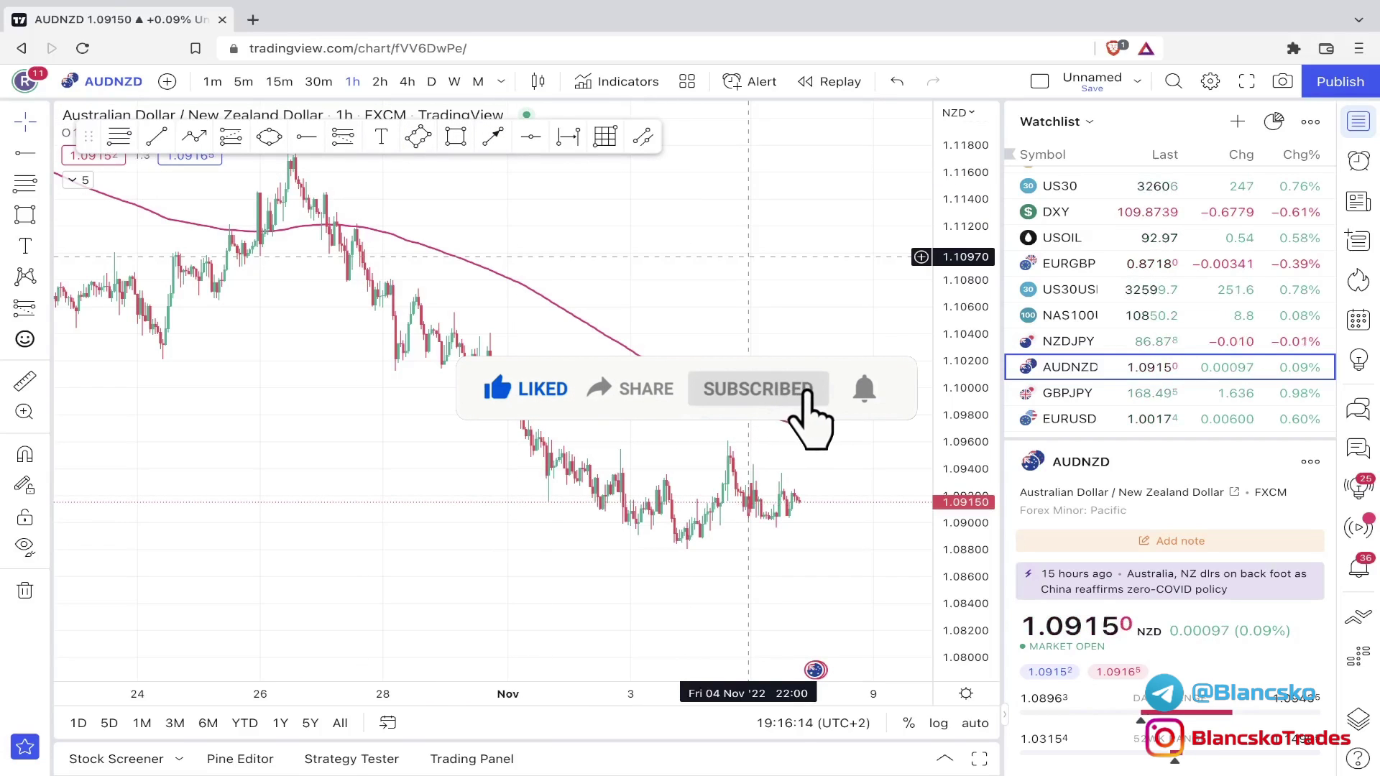
- Search indicators for 'ema' without adding one, then confirm the existing EMA is length 200 on close
{"action": "key", "text": "slash"}
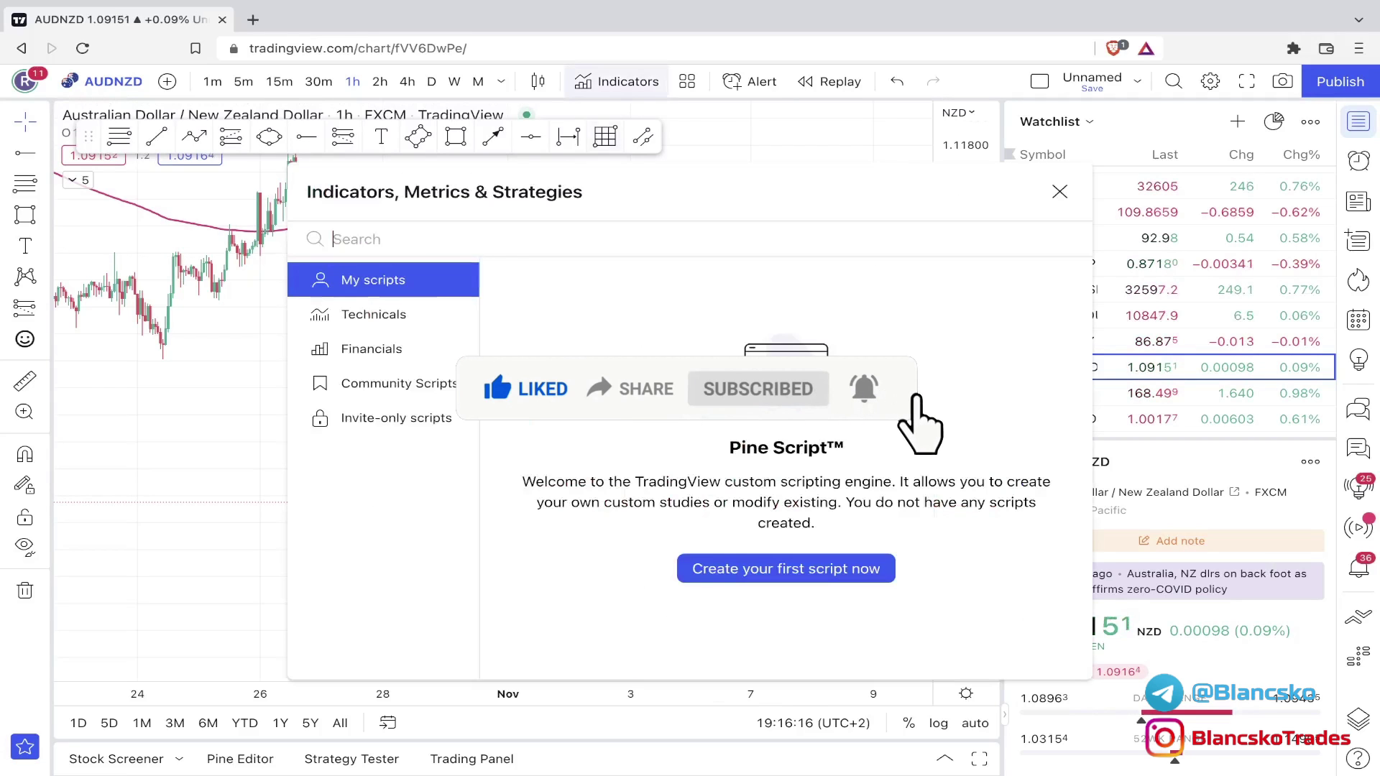
{"action": "type", "text": "ema"}
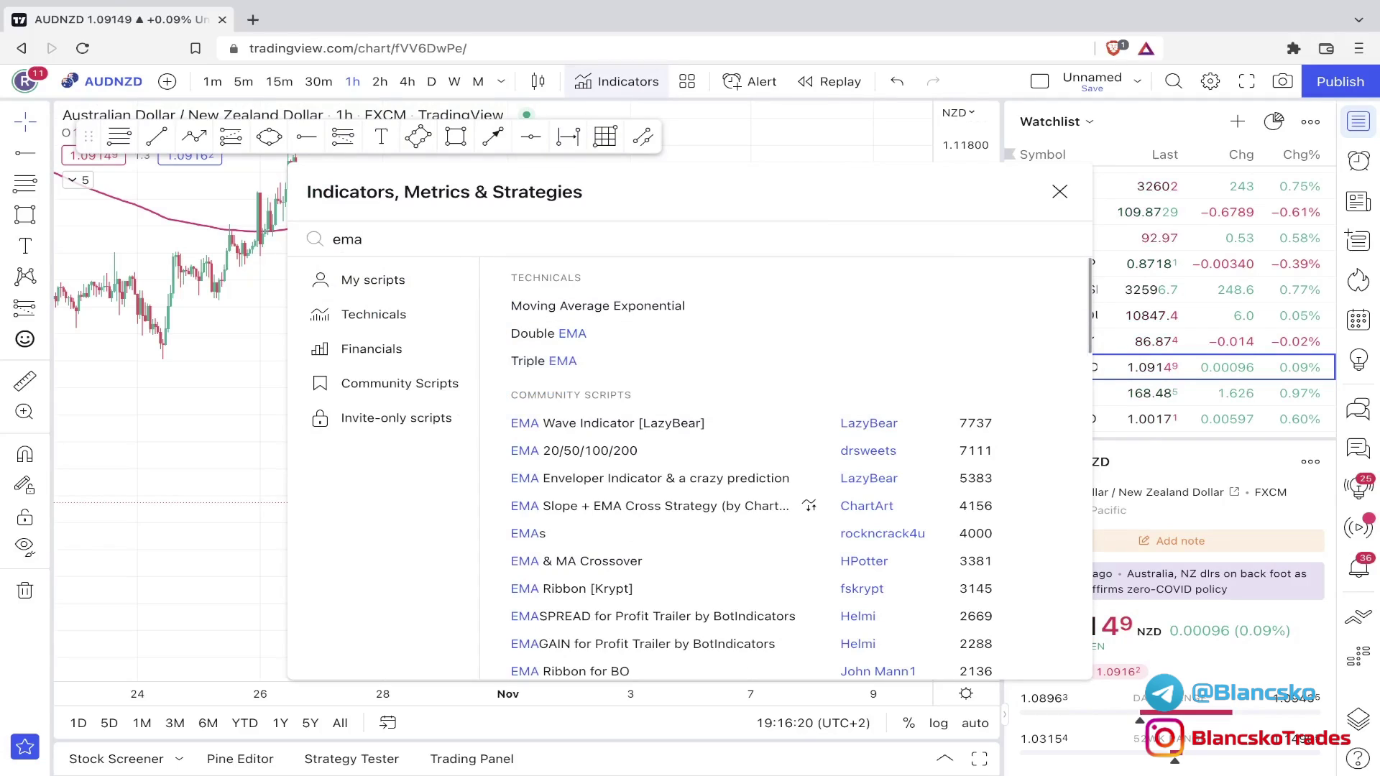
{"action": "left_click", "coordinate": [1059, 192]}
{"action": "left_click", "coordinate": [78, 180]}
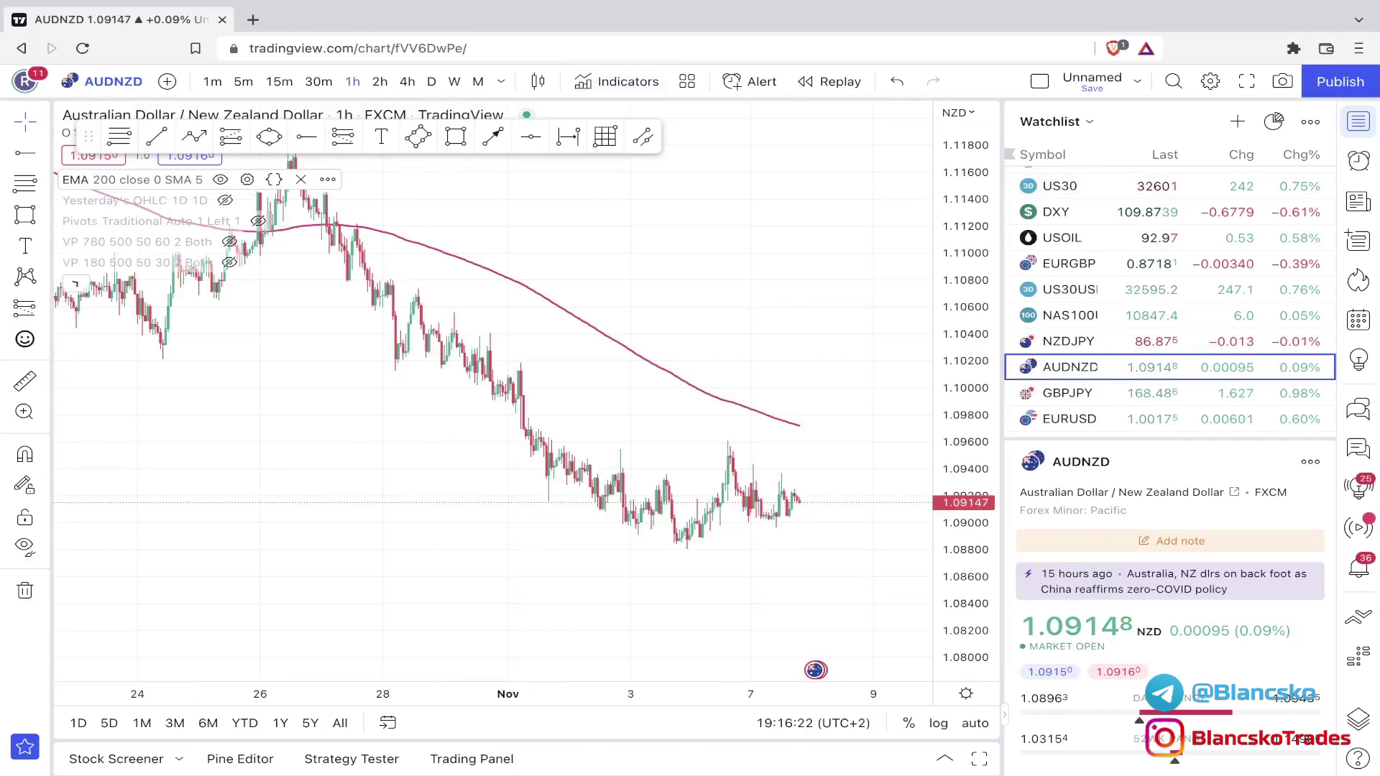
{"action": "left_click", "coordinate": [247, 180]}
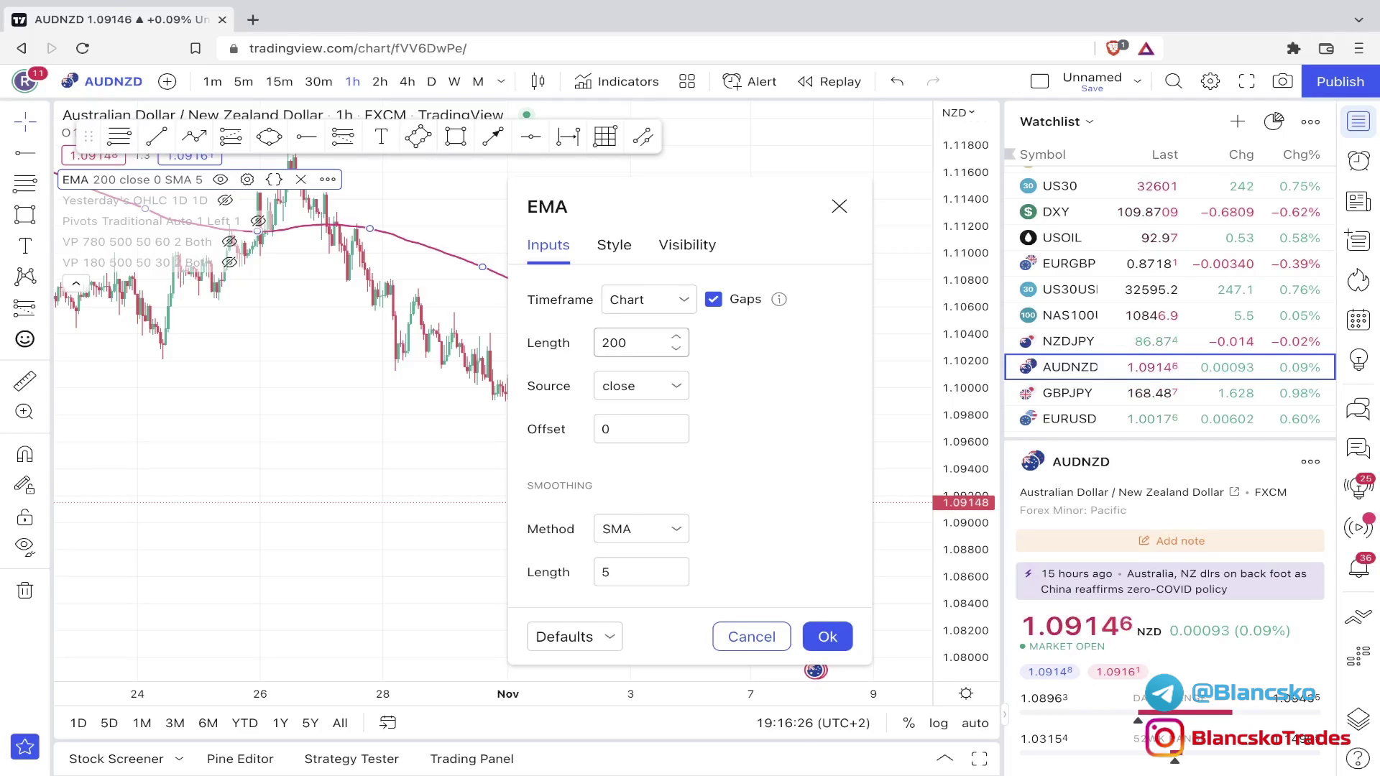
{"action": "left_click", "coordinate": [827, 636]}
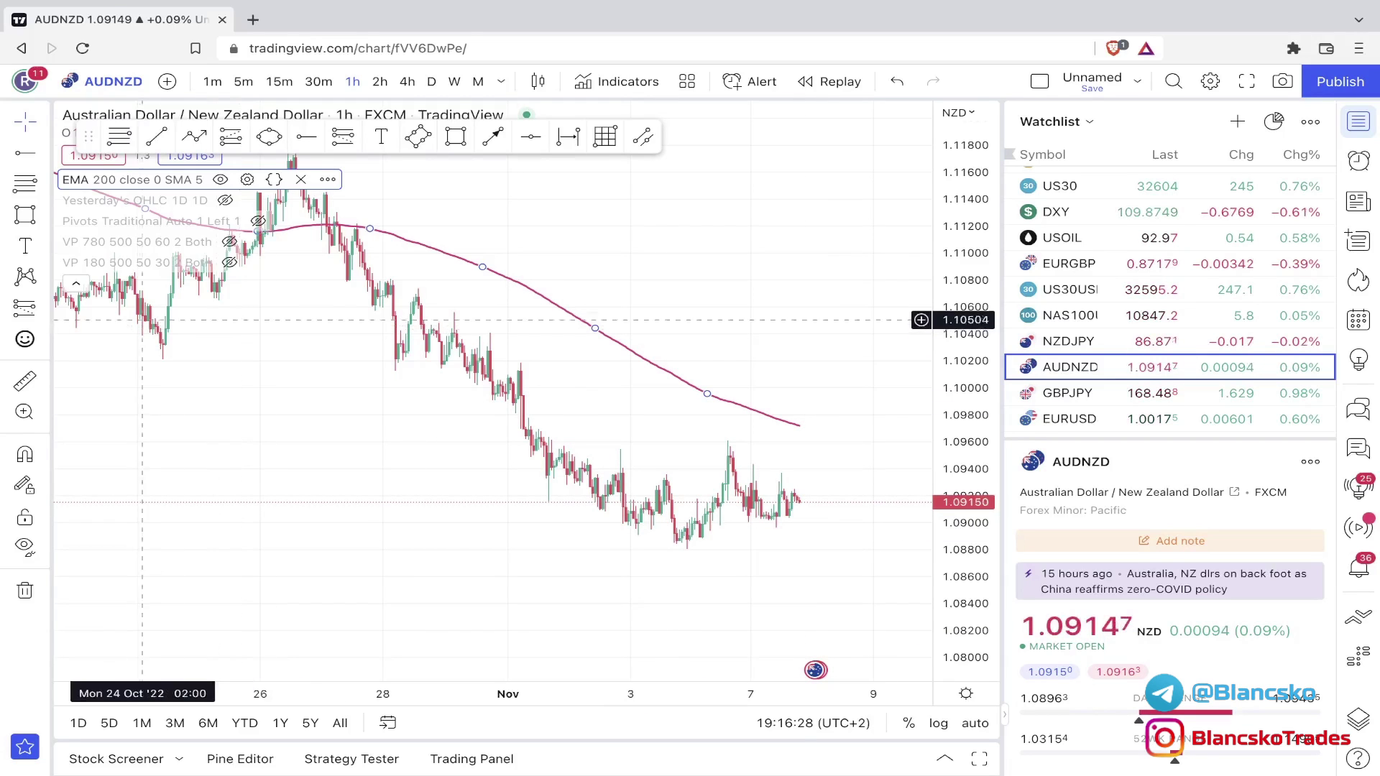
- Collapse the indicator legend, frame the recent AUDNZD decline, and start bar replay mode
{"action": "left_click", "coordinate": [75, 283]}
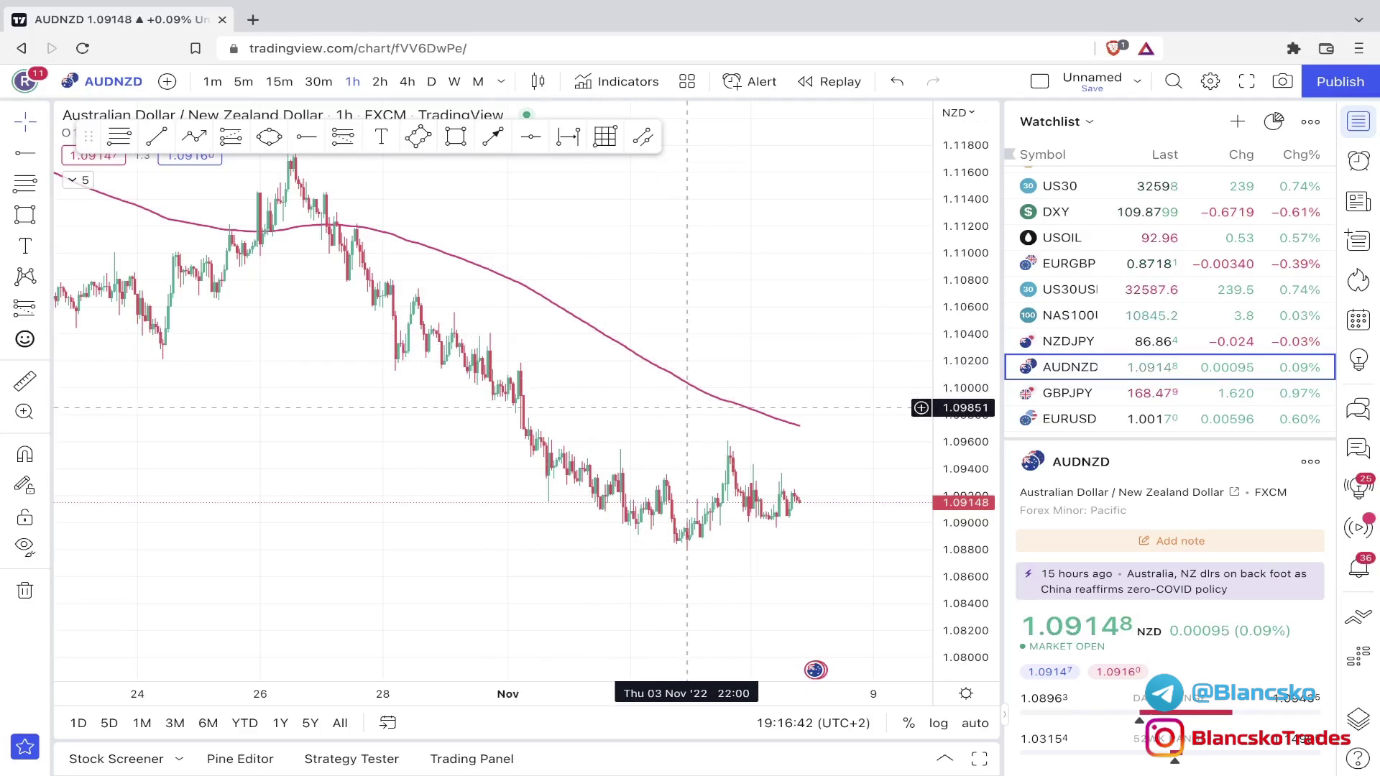
{"action": "left_click_drag", "start_coordinate": [687, 407], "coordinate": [767, 452]}
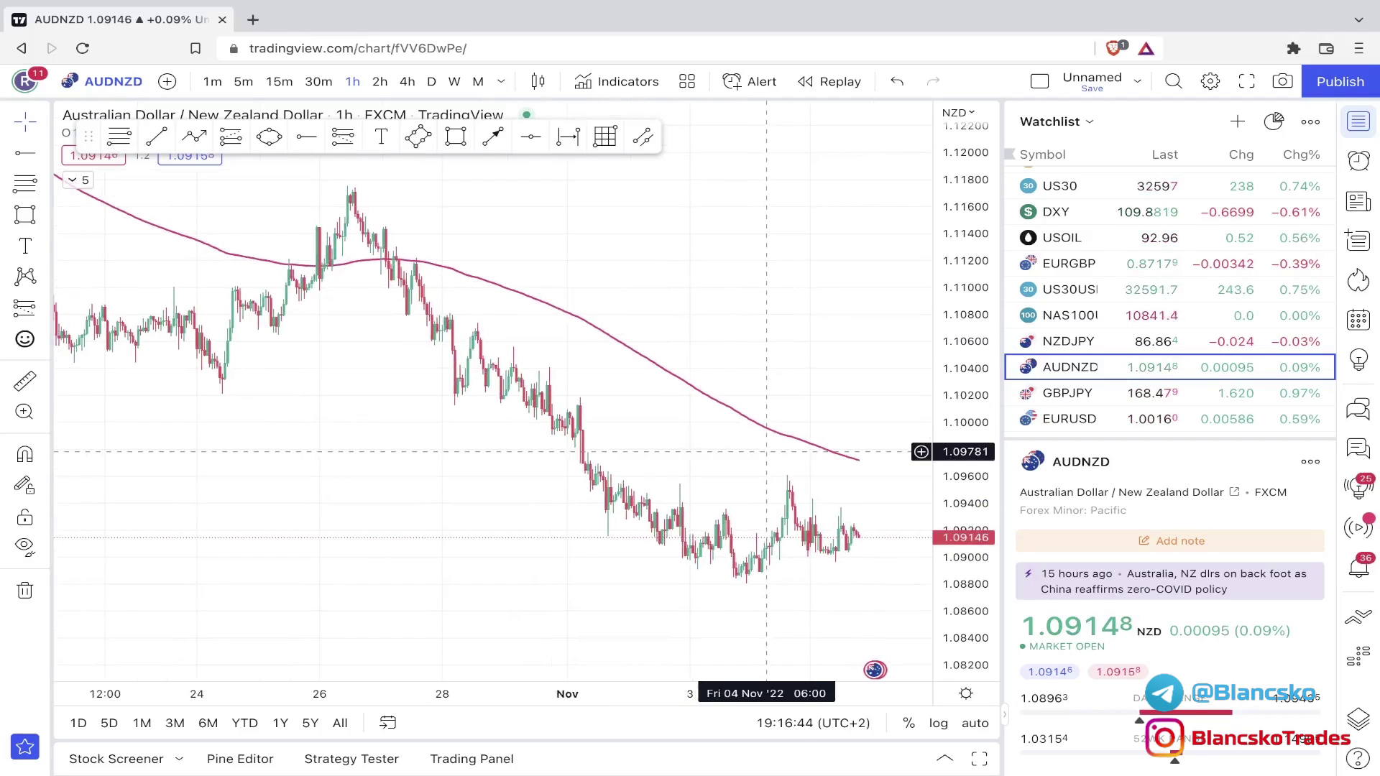
{"action": "left_click_drag", "start_coordinate": [562, 343], "coordinate": [580, 354]}
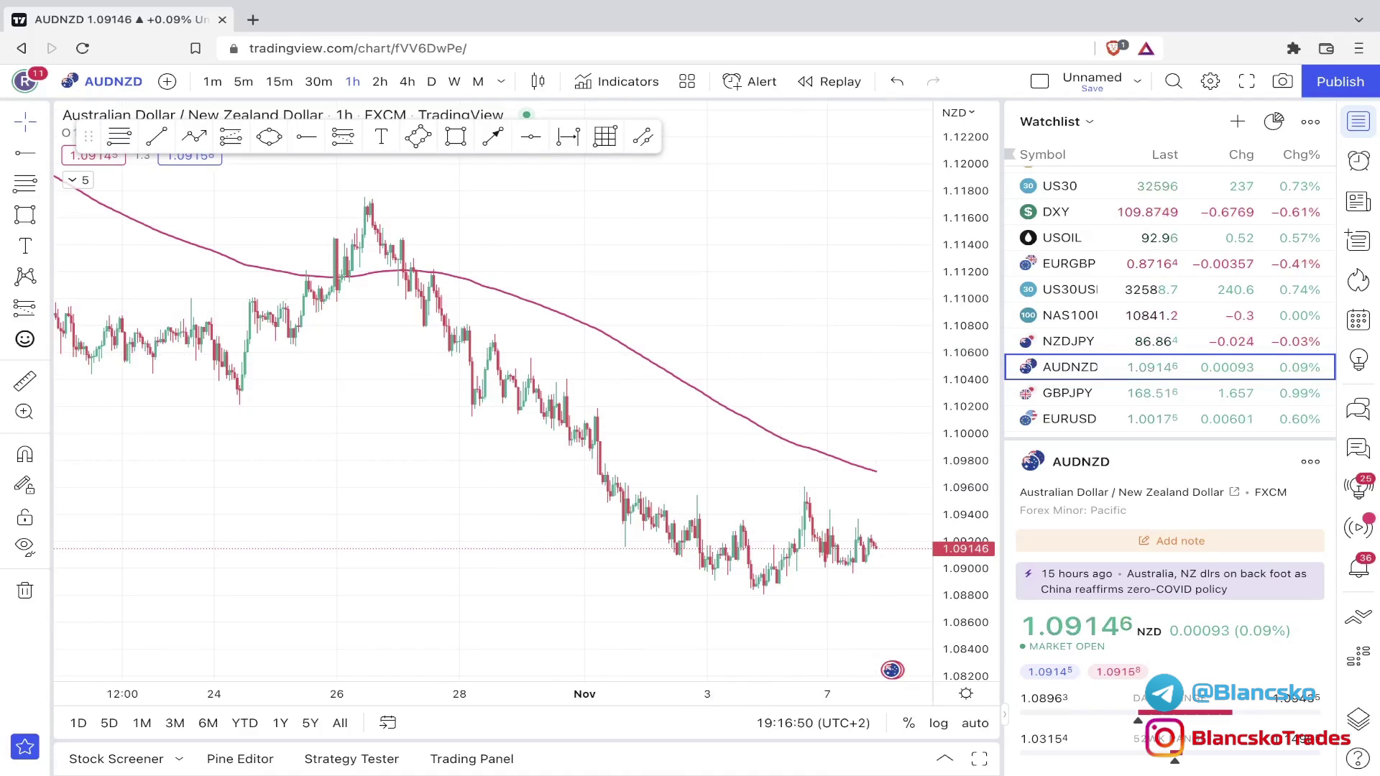
{"action": "left_click_drag", "start_coordinate": [966, 496], "coordinate": [966, 436]}
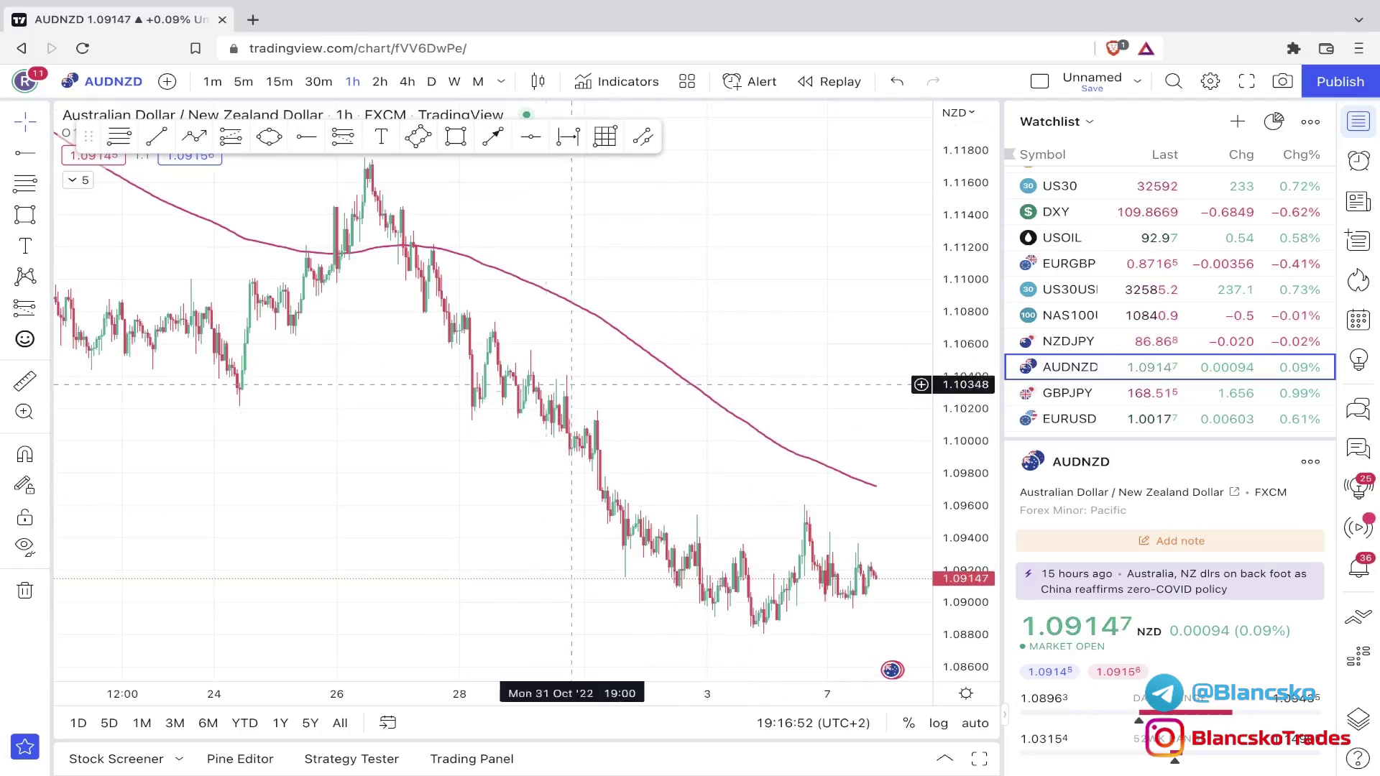
{"action": "left_click_drag", "start_coordinate": [749, 457], "coordinate": [697, 360]}
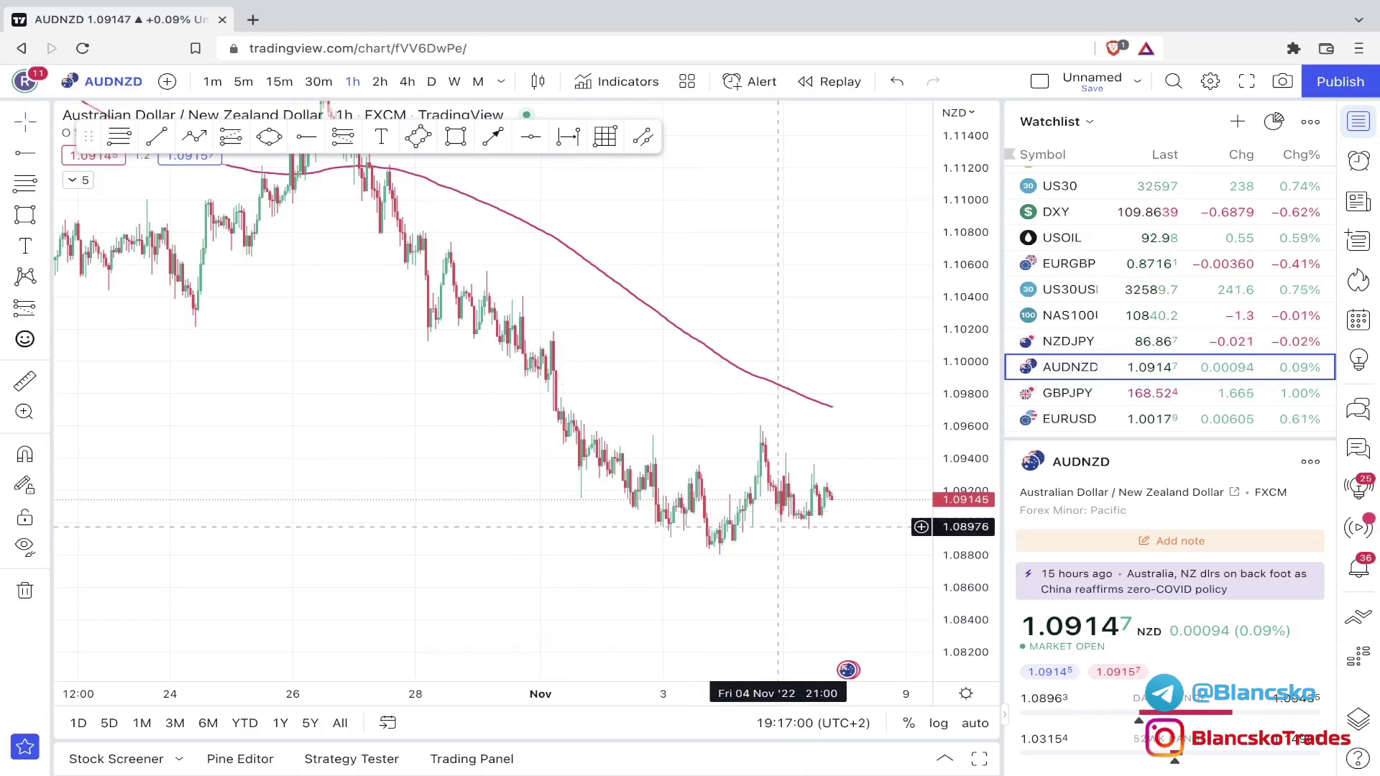
{"action": "left_click", "coordinate": [830, 81]}
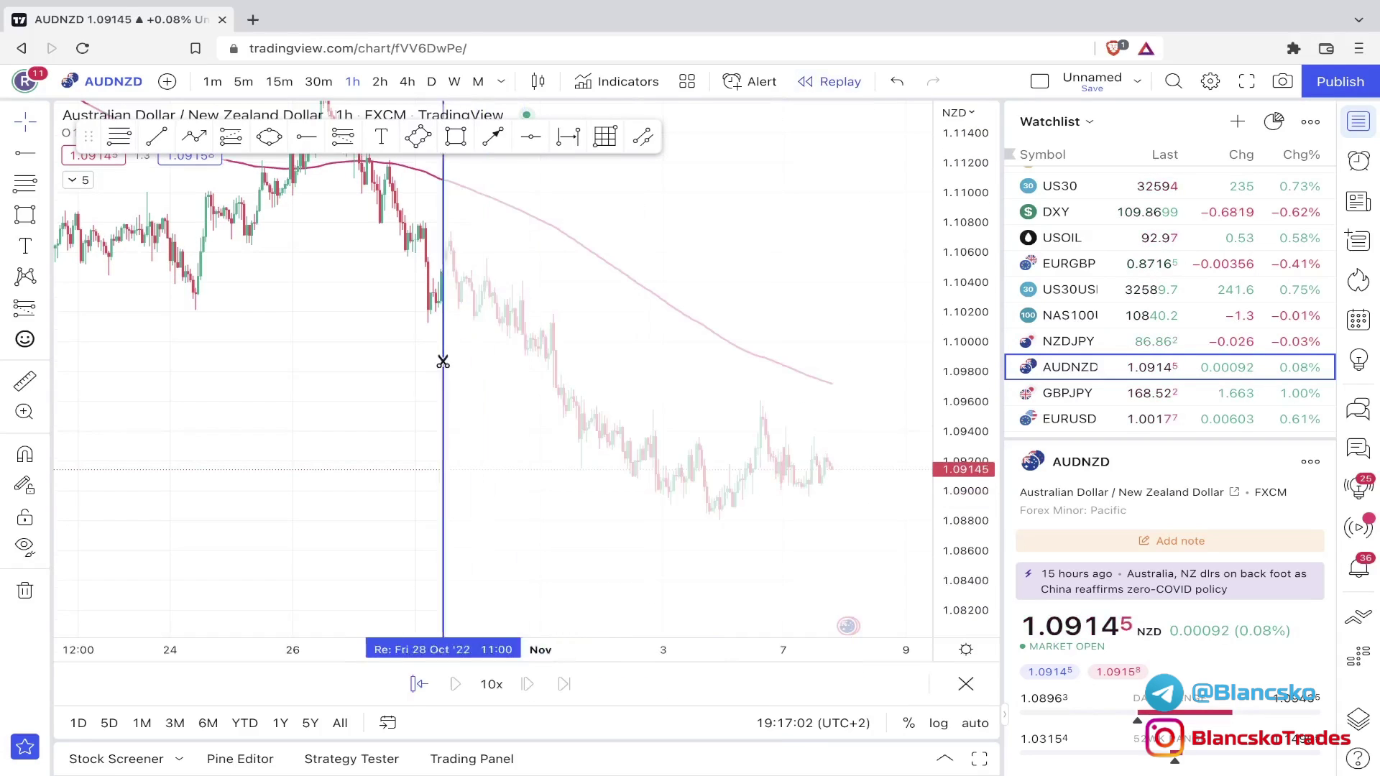
- Start the replay from the Fri 28 Oct 09:00 bar and reframe the remaining candles
{"action": "left_click", "coordinate": [438, 387]}
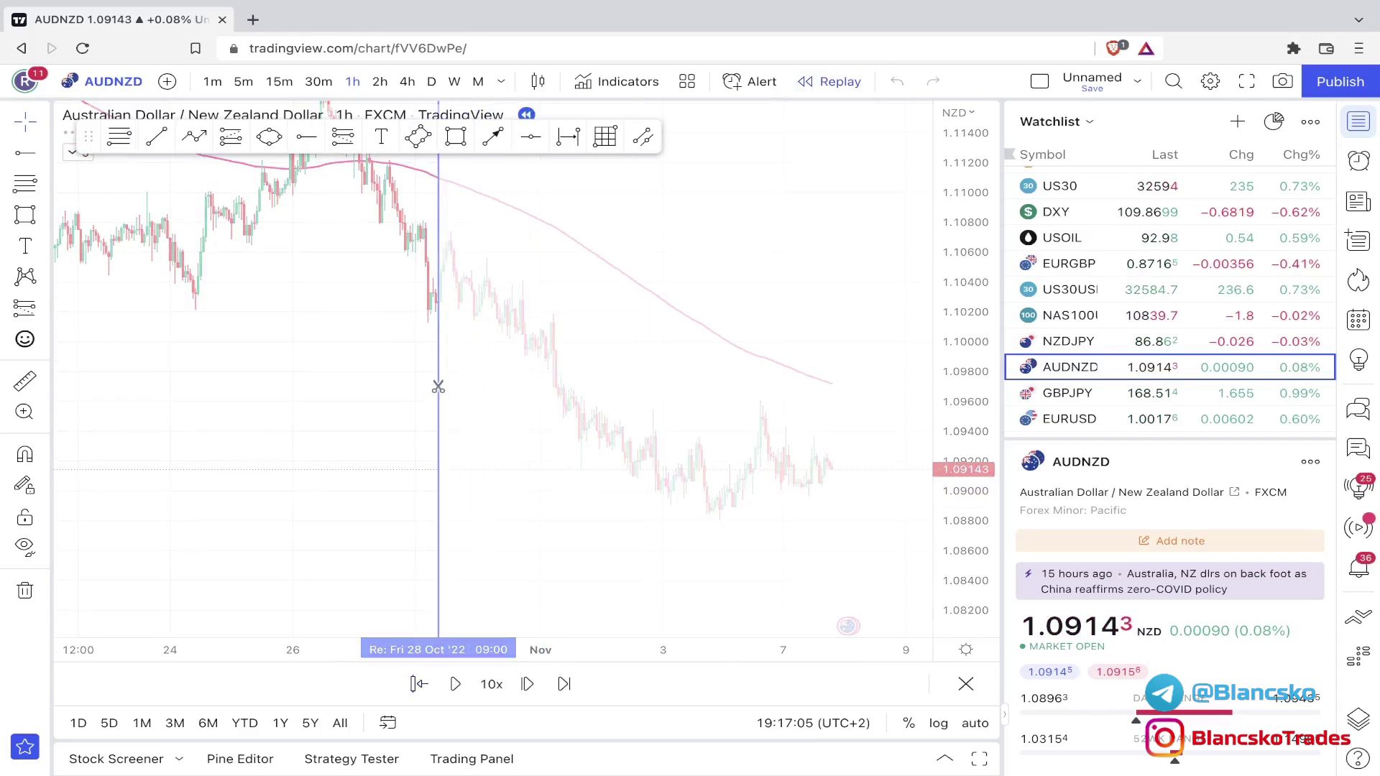
{"action": "scroll", "coordinate": [438, 387], "scroll_direction": "left", "scroll_amount": 8}
{"action": "left_click_drag", "start_coordinate": [760, 414], "coordinate": [442, 493]}
{"action": "left_click_drag", "start_coordinate": [965, 514], "coordinate": [965, 349]}
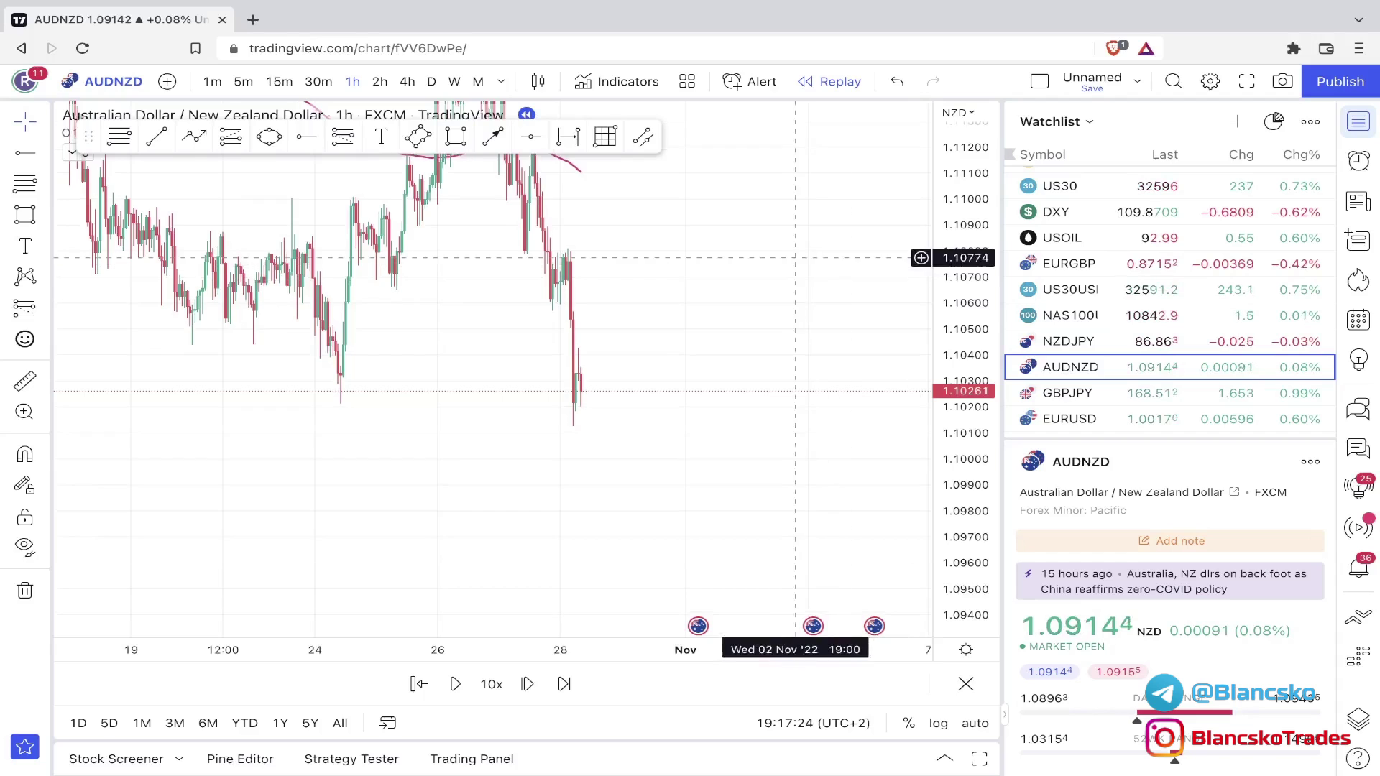
{"action": "left_click_drag", "start_coordinate": [793, 260], "coordinate": [767, 299]}
{"action": "left_click_drag", "start_coordinate": [818, 650], "coordinate": [802, 650]}
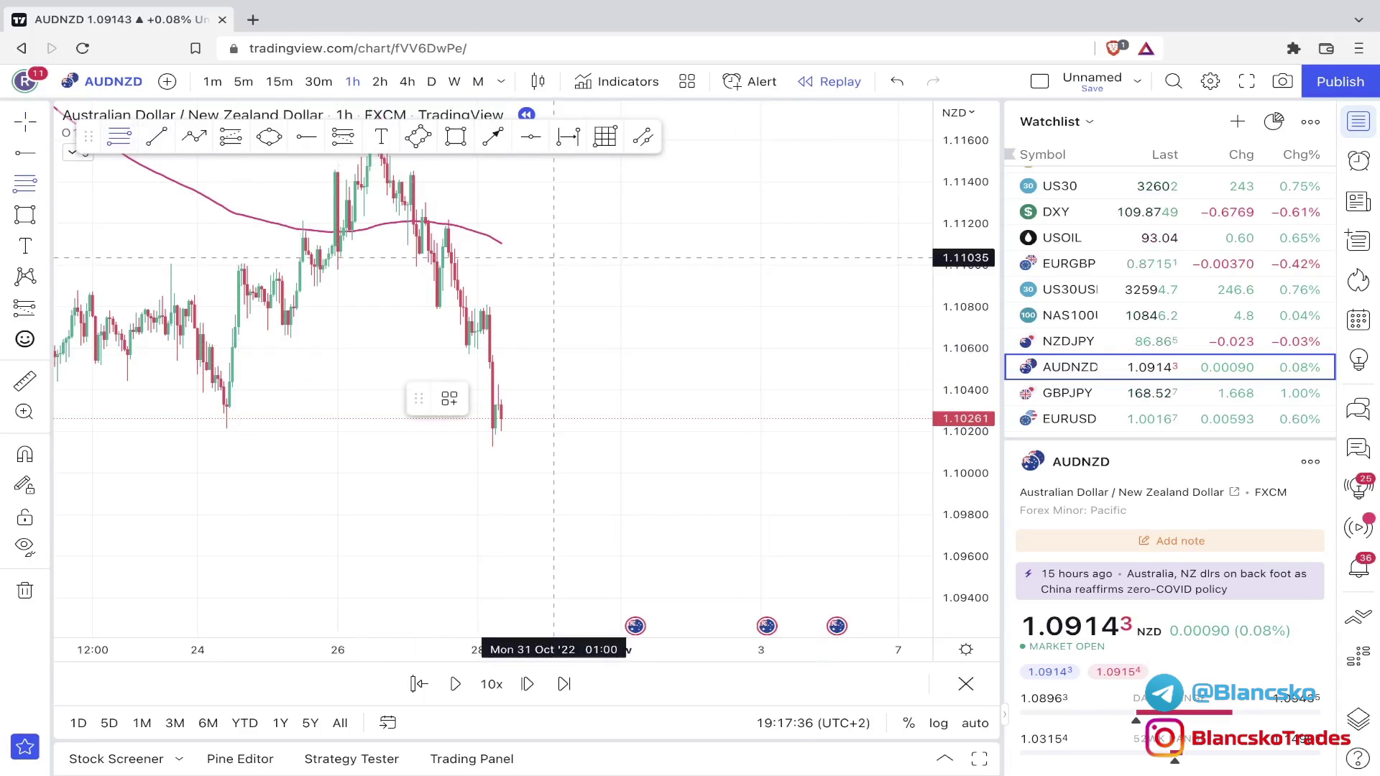
- Draw a Fibonacci retracement from the late-October swing high down to the swing low
{"action": "left_click", "coordinate": [461, 303]}
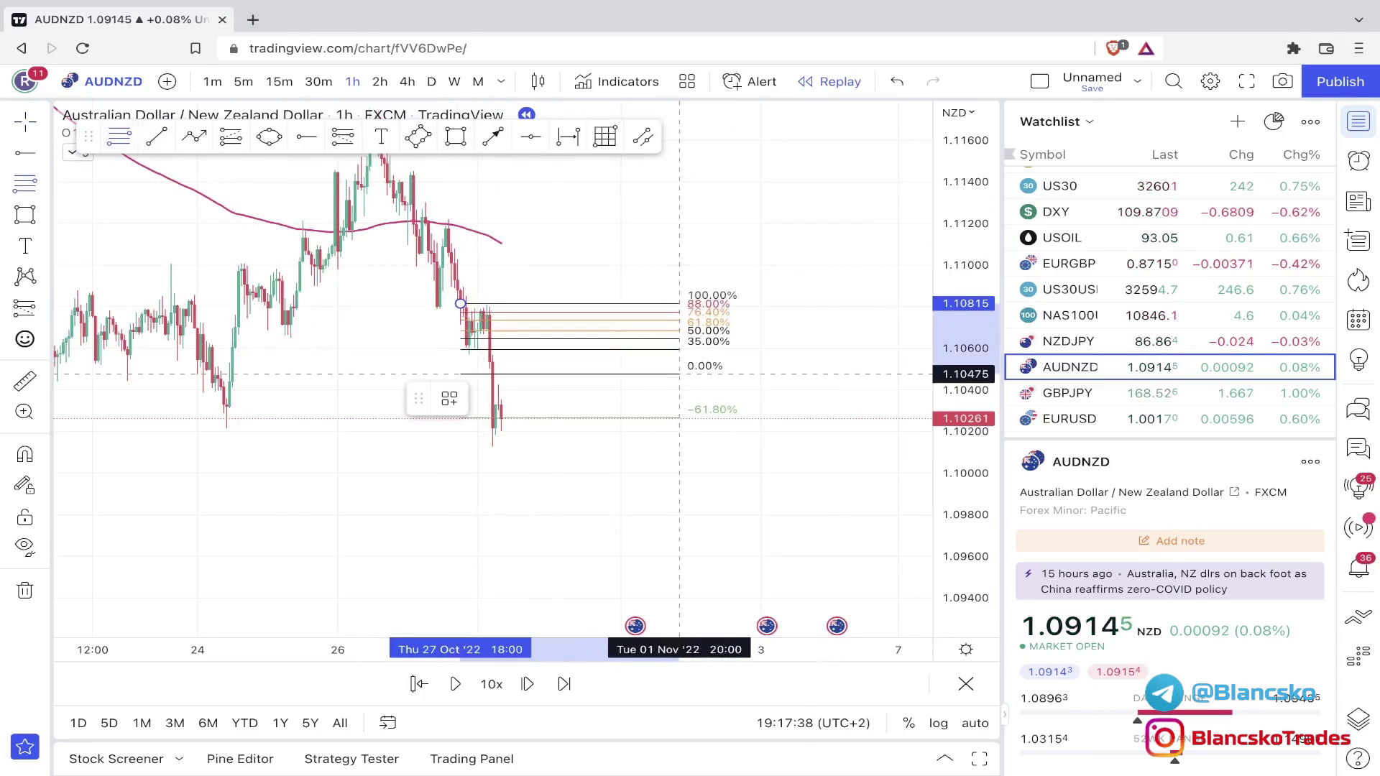
{"action": "left_click", "coordinate": [842, 446]}
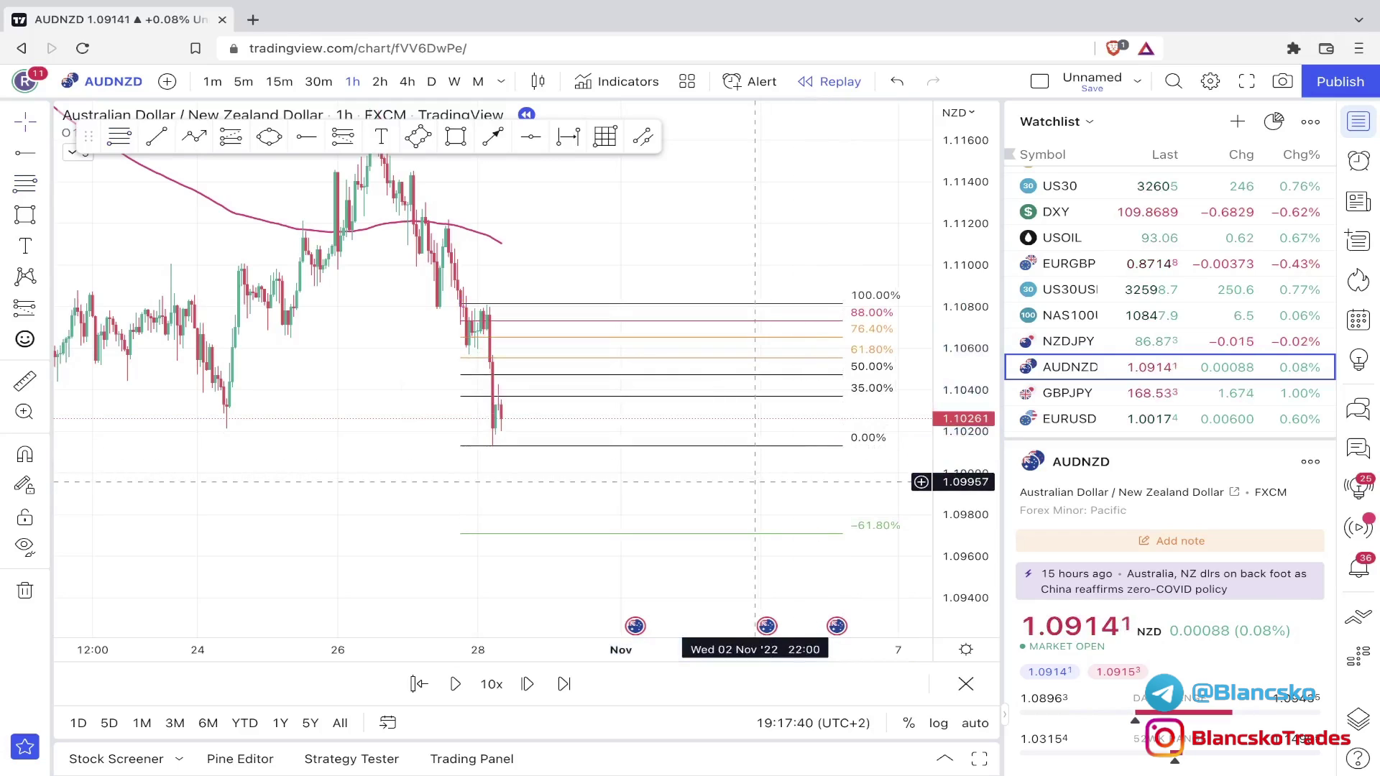
{"action": "left_click_drag", "start_coordinate": [965, 504], "coordinate": [965, 465]}
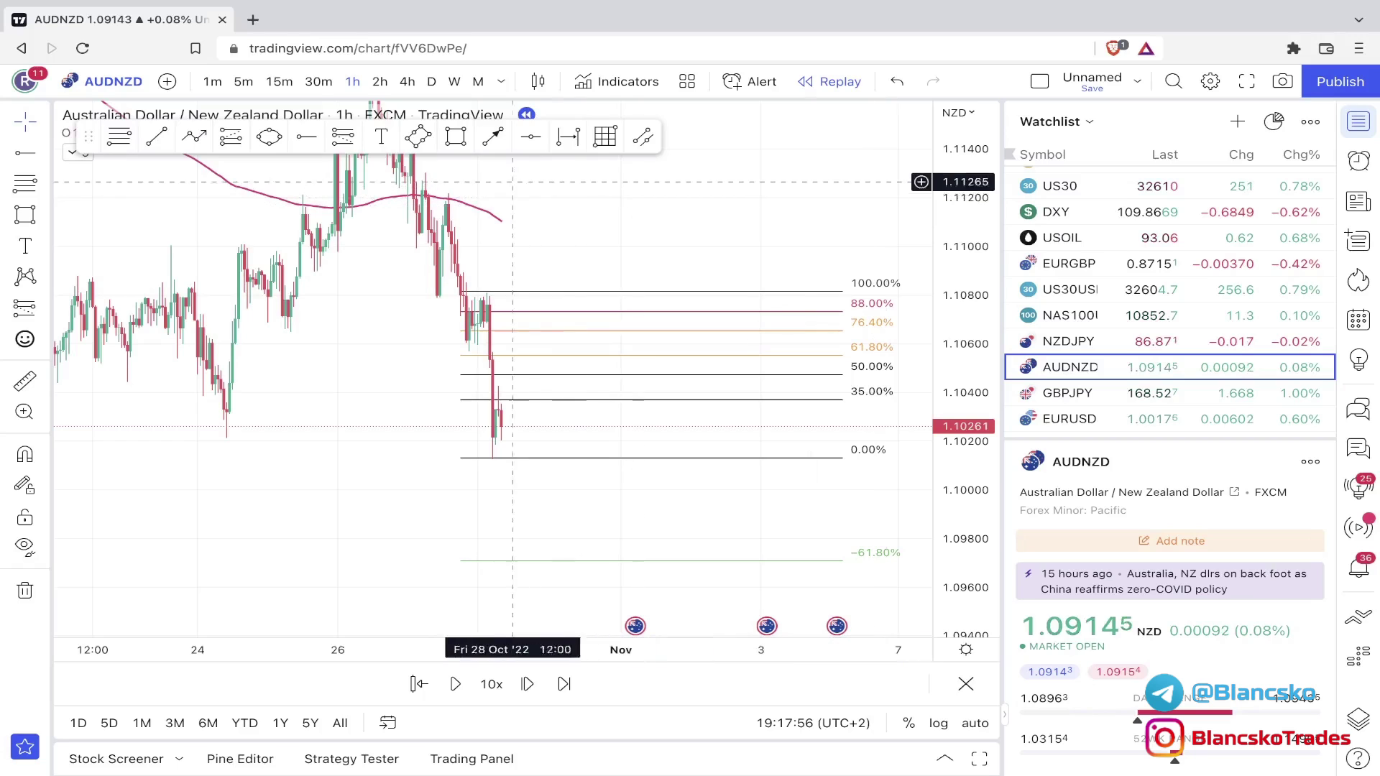
- Box the 61.8%–76.4% Fibonacci zone and restart the replay from Fri 28 Oct 14:00
{"action": "left_click", "coordinate": [456, 136]}
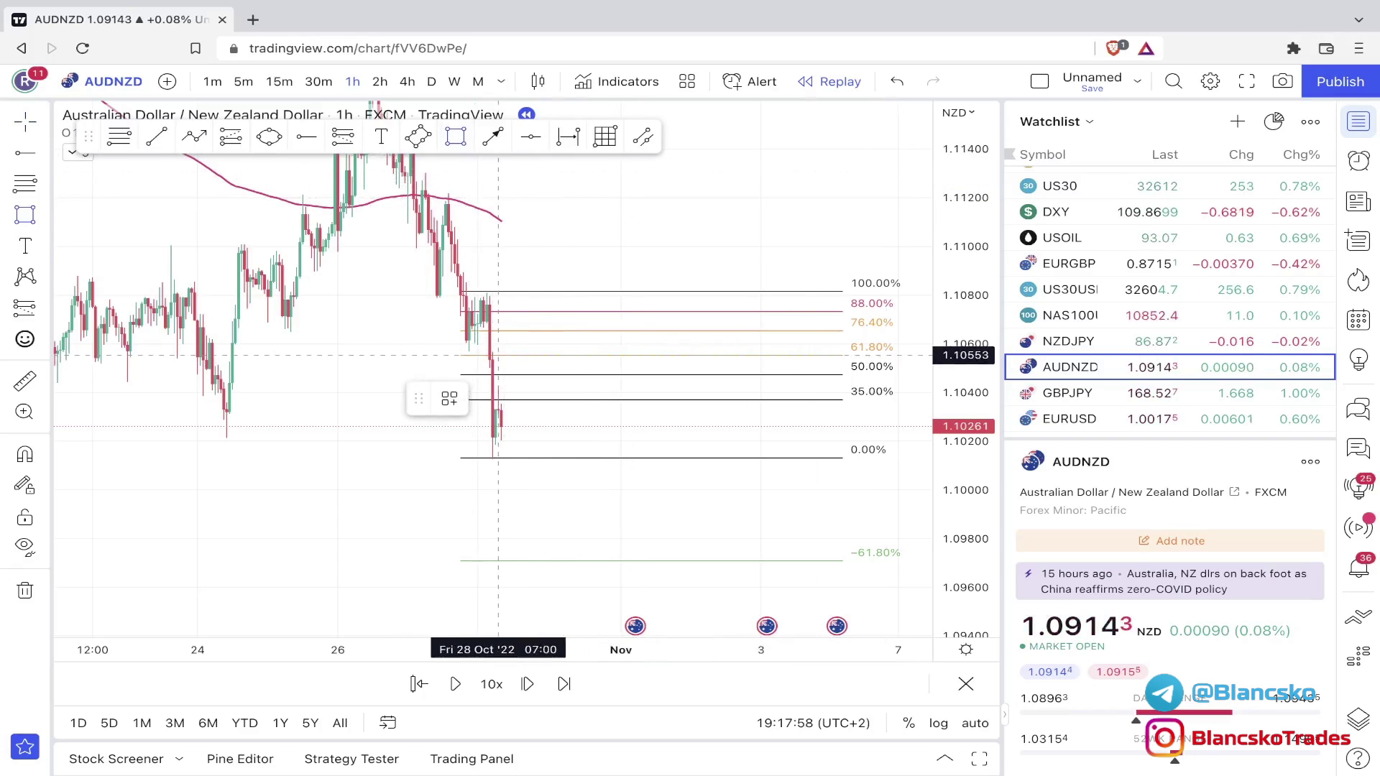
{"action": "mouse_move", "coordinate": [498, 355]}
{"action": "left_mouse_down"}
{"action": "mouse_move", "coordinate": [928, 342]}
{"action": "mouse_move", "coordinate": [927, 330]}
{"action": "left_mouse_up"}
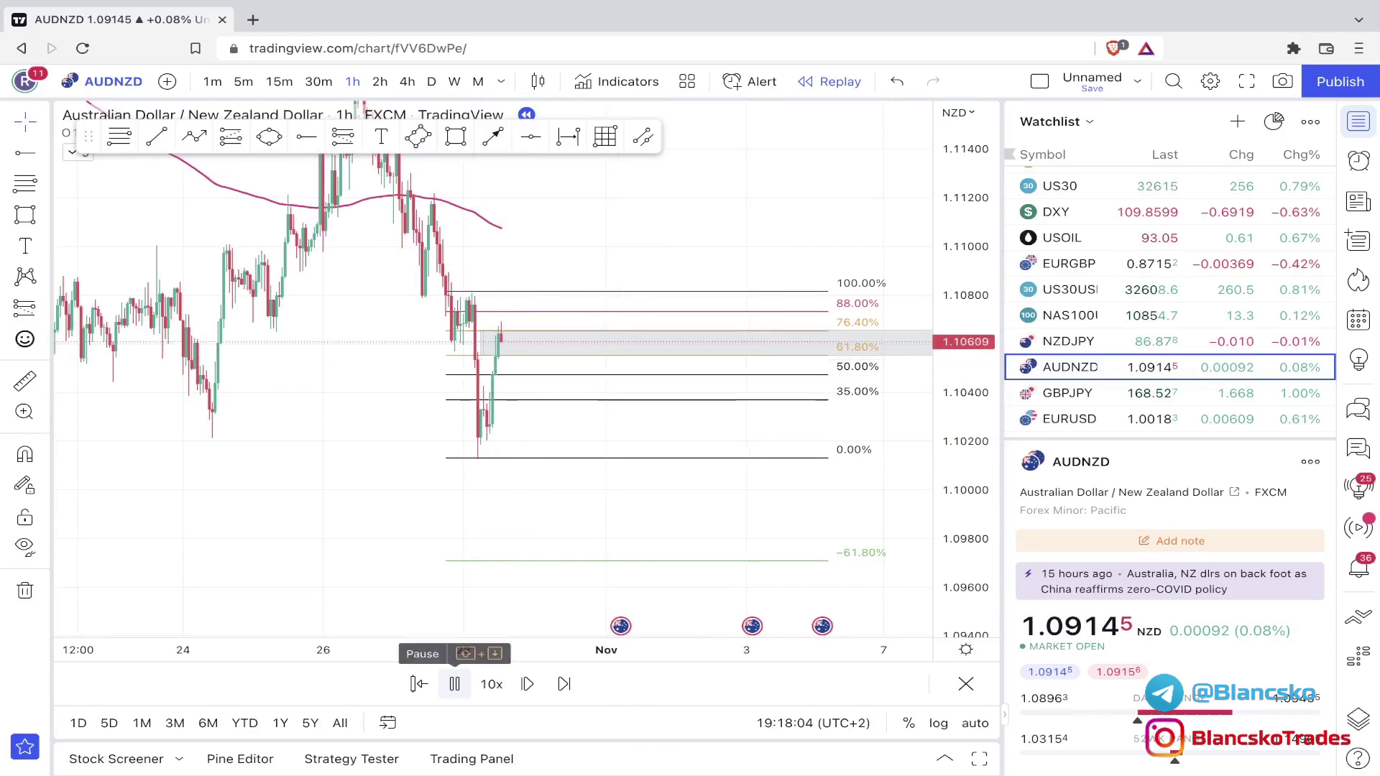
{"action": "left_click", "coordinate": [454, 684]}
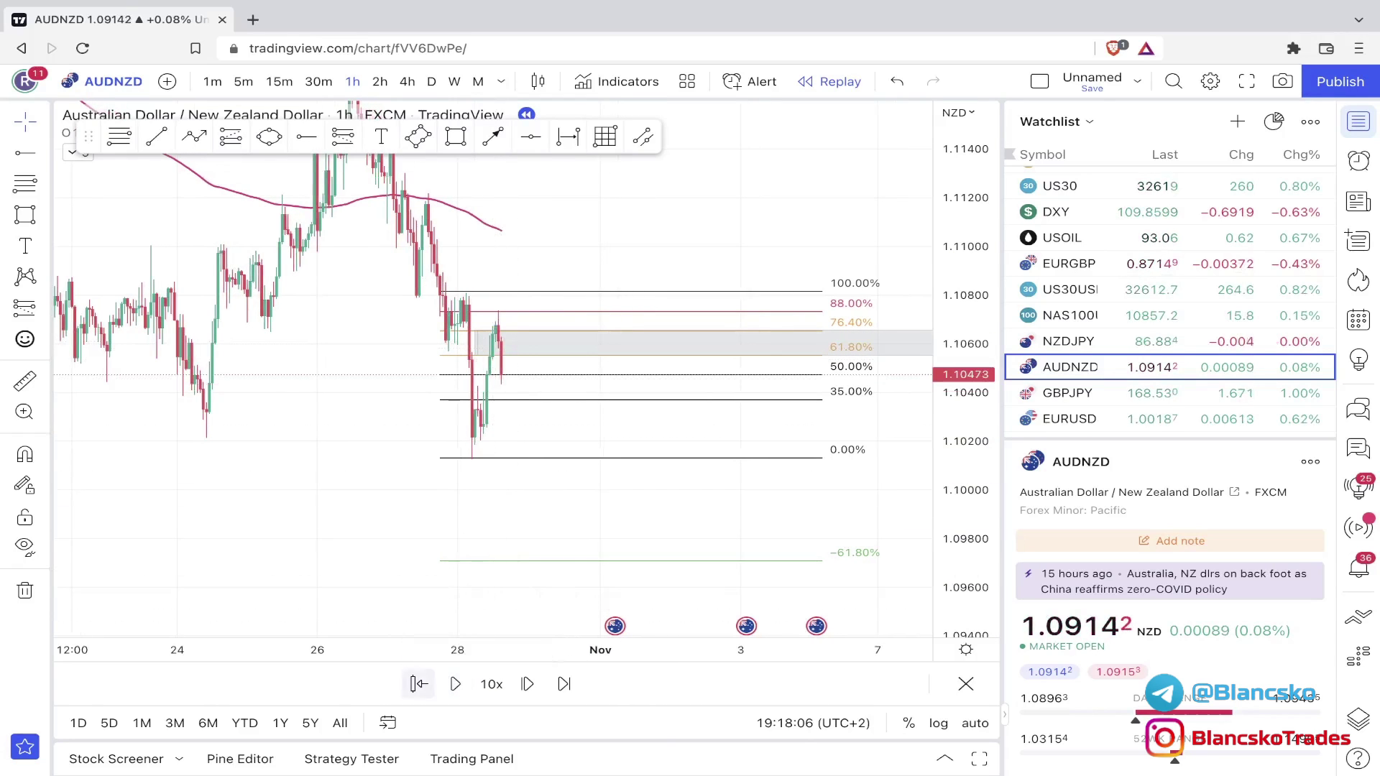
{"action": "left_click", "coordinate": [418, 684]}
{"action": "left_click", "coordinate": [498, 415]}
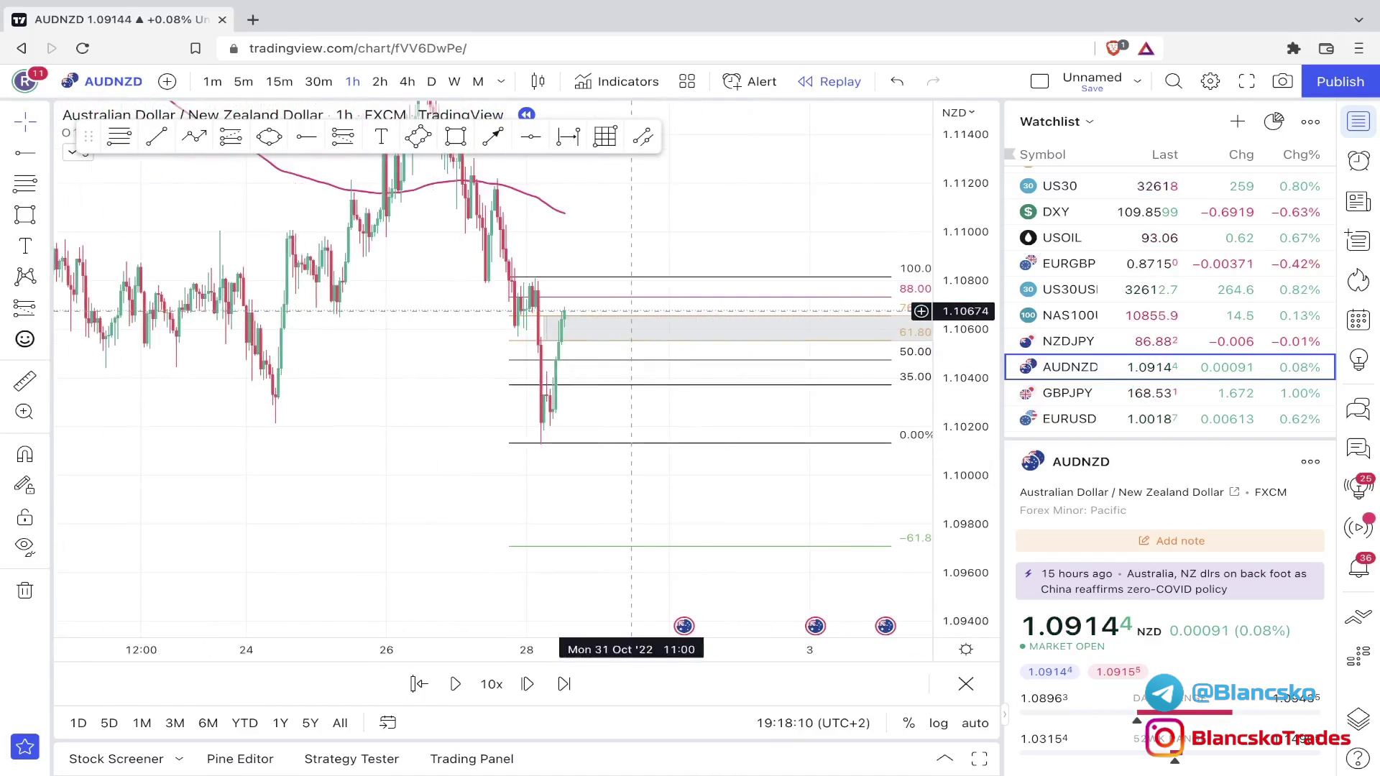
- Switch the replay chart to 15-minute candles and frame price rising into the grey zone
{"action": "left_click", "coordinate": [280, 81]}
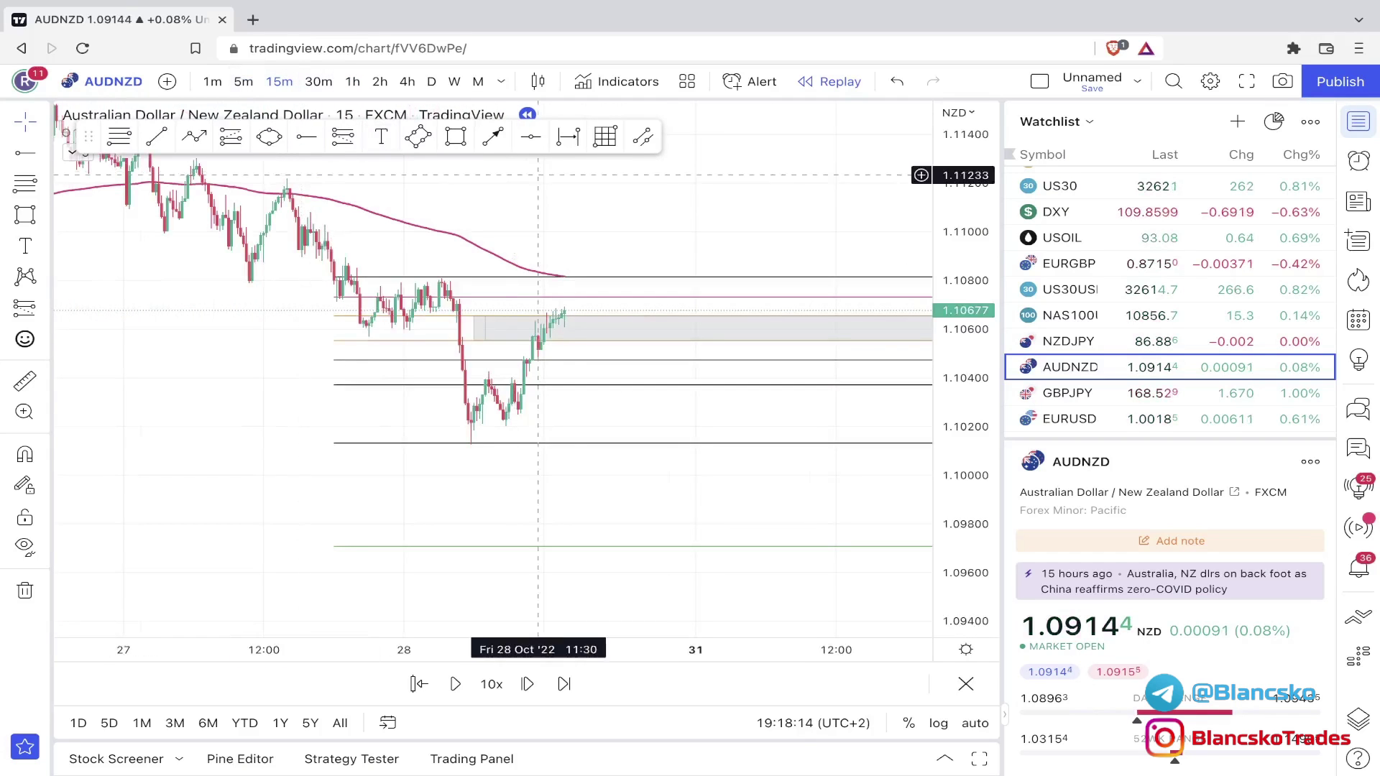
{"action": "left_click_drag", "start_coordinate": [964, 318], "coordinate": [964, 252]}
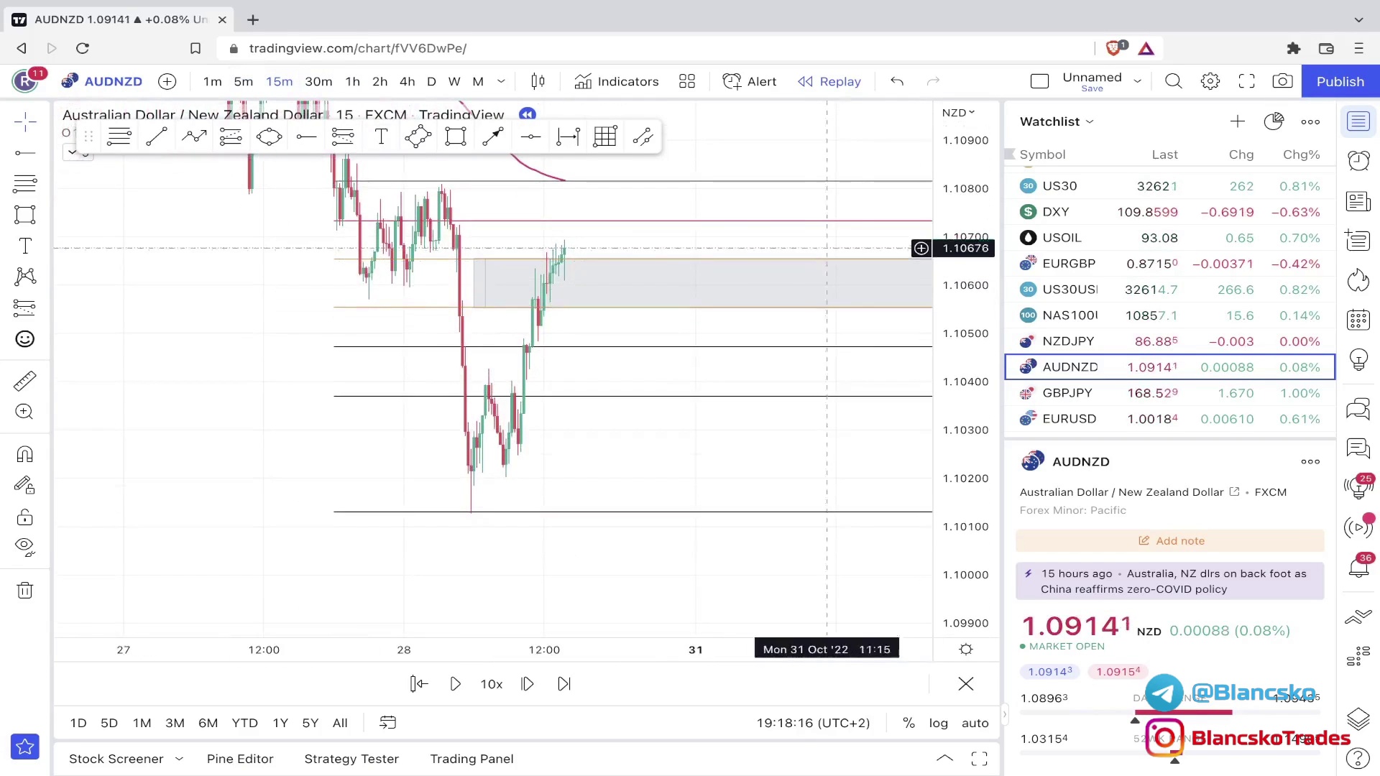
{"action": "left_click_drag", "start_coordinate": [824, 234], "coordinate": [791, 316]}
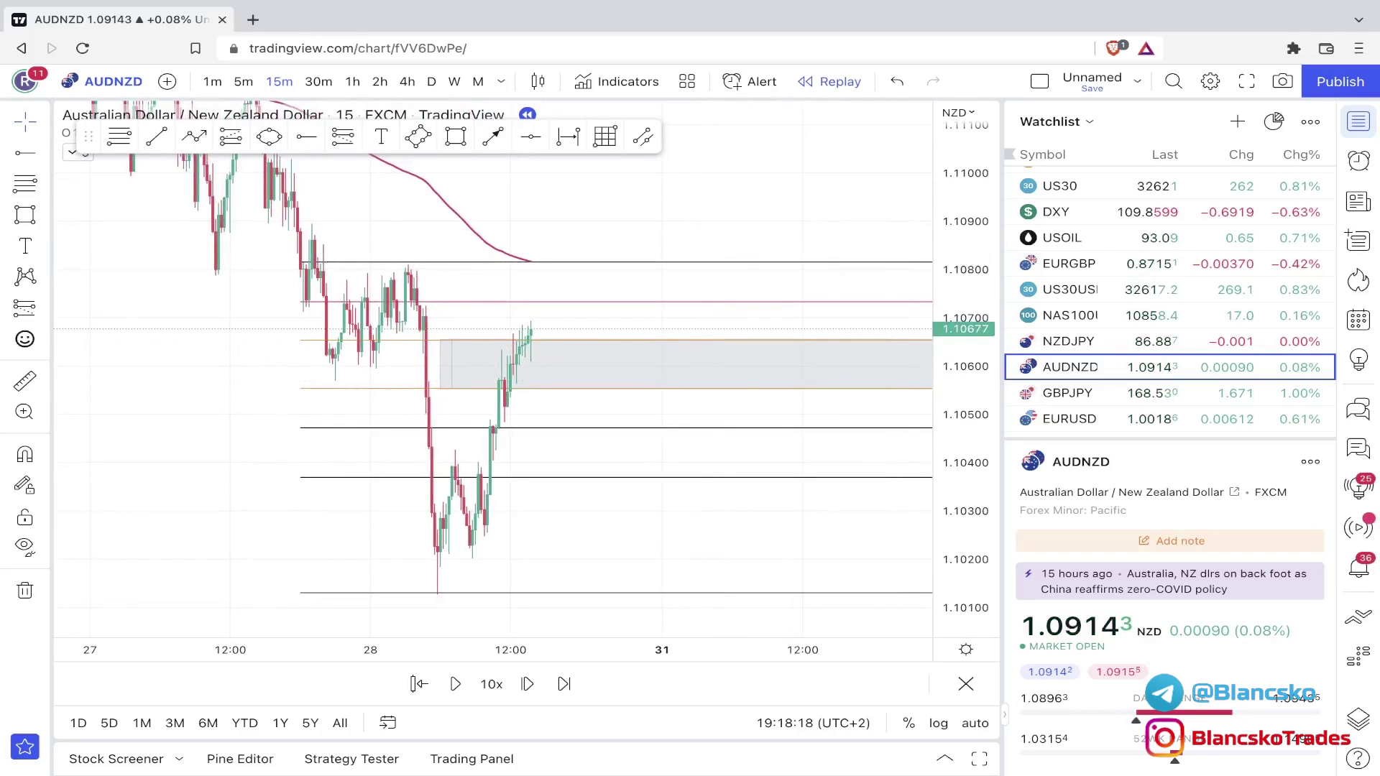
{"action": "left_click", "coordinate": [455, 136]}
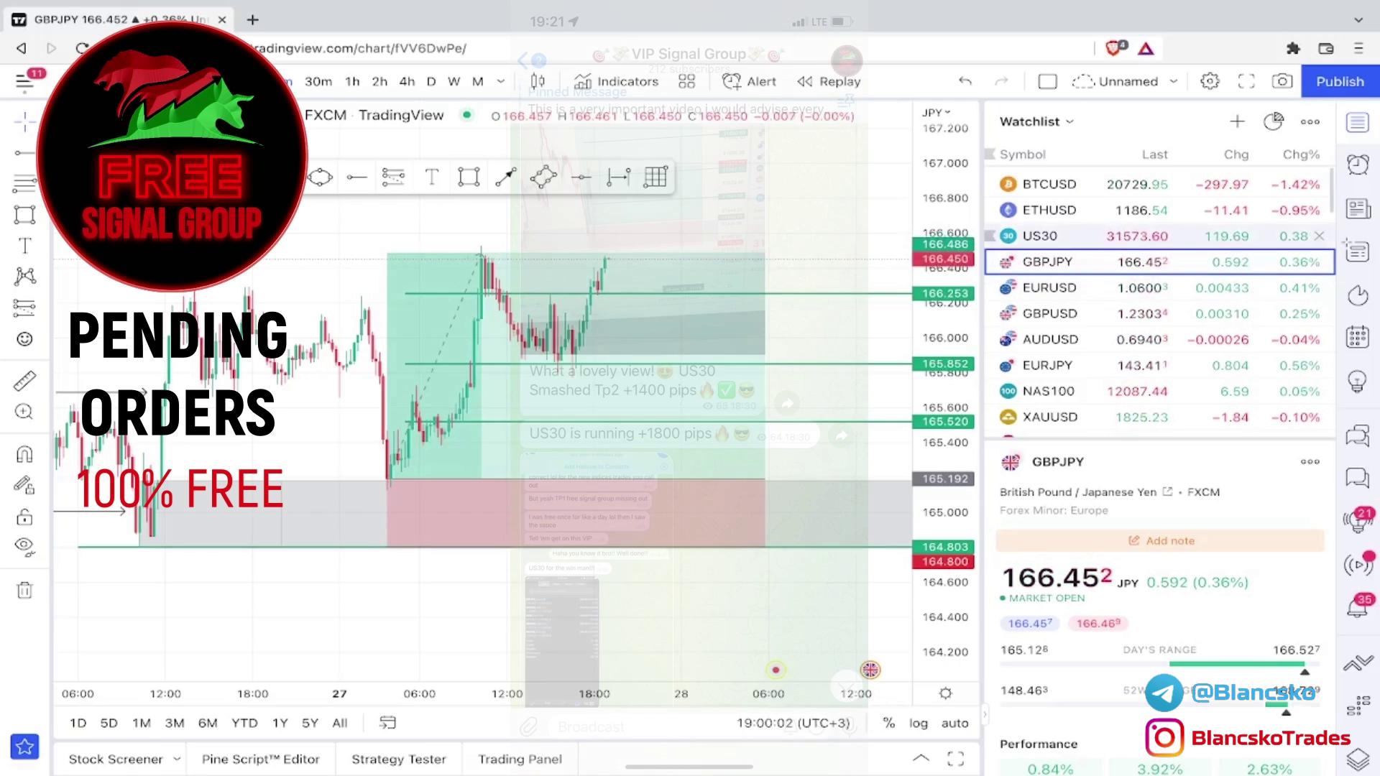
- Switch the chart symbol to US30 from the watchlist
{"action": "left_click", "coordinate": [1078, 235]}
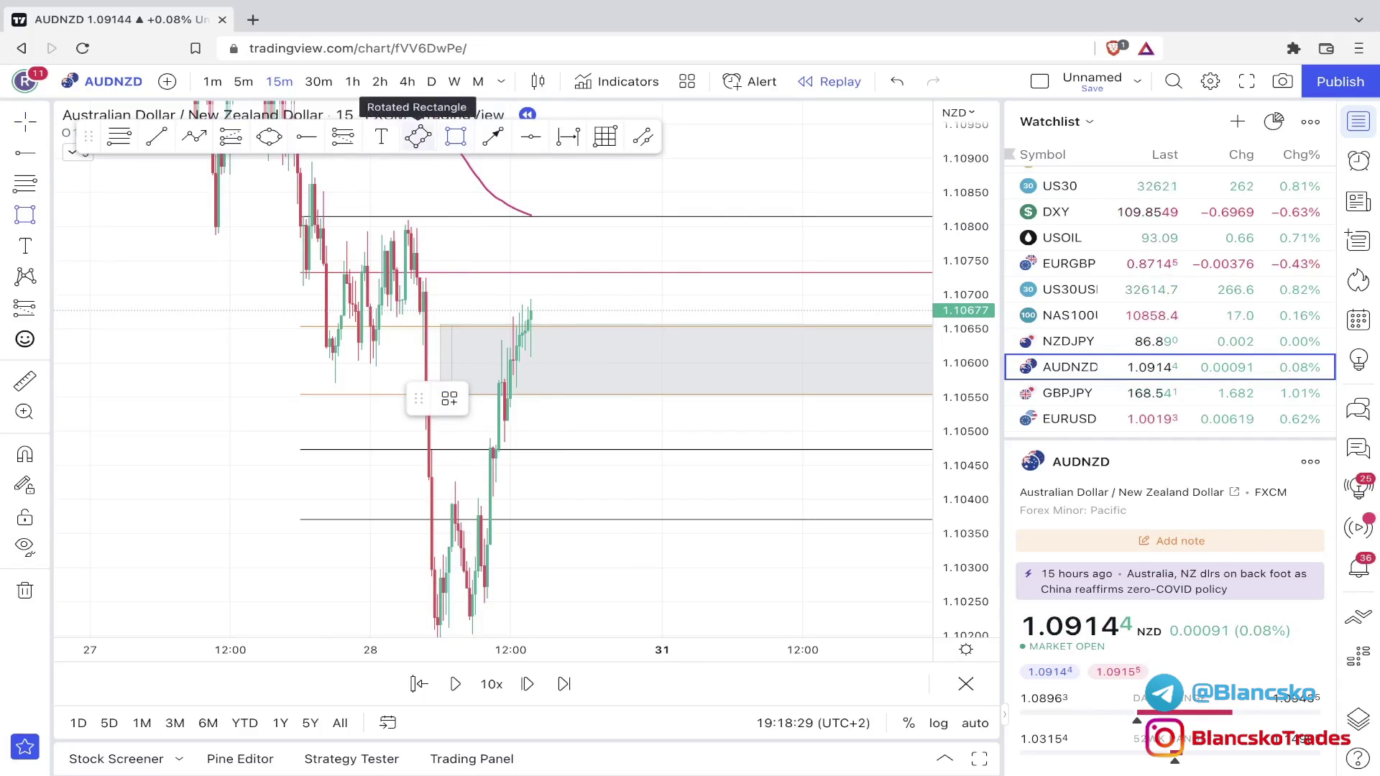
- Draw a rotated-rectangle order block around 1.1065–1.1073, from the 28 Oct drop to 15:45
{"action": "left_click", "coordinate": [417, 136]}
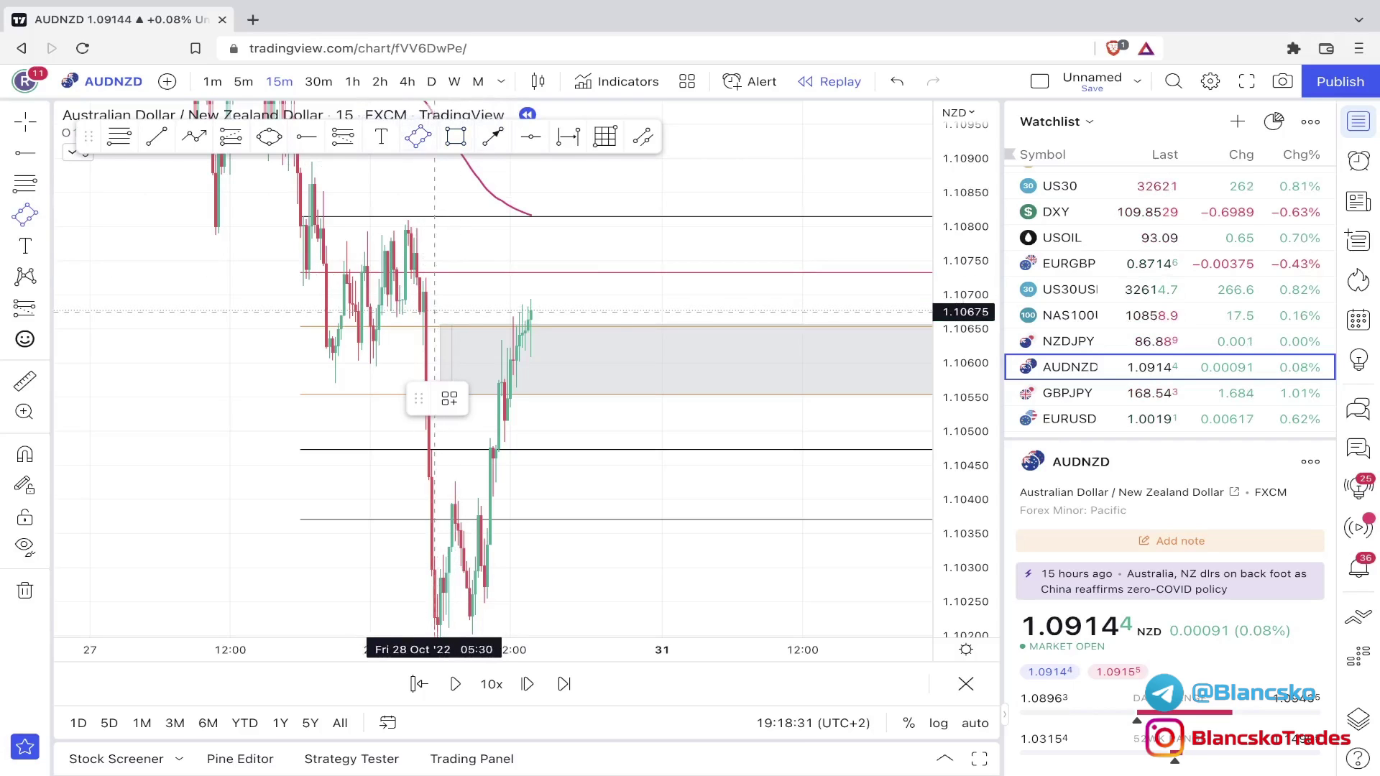
{"action": "left_click", "coordinate": [423, 307]}
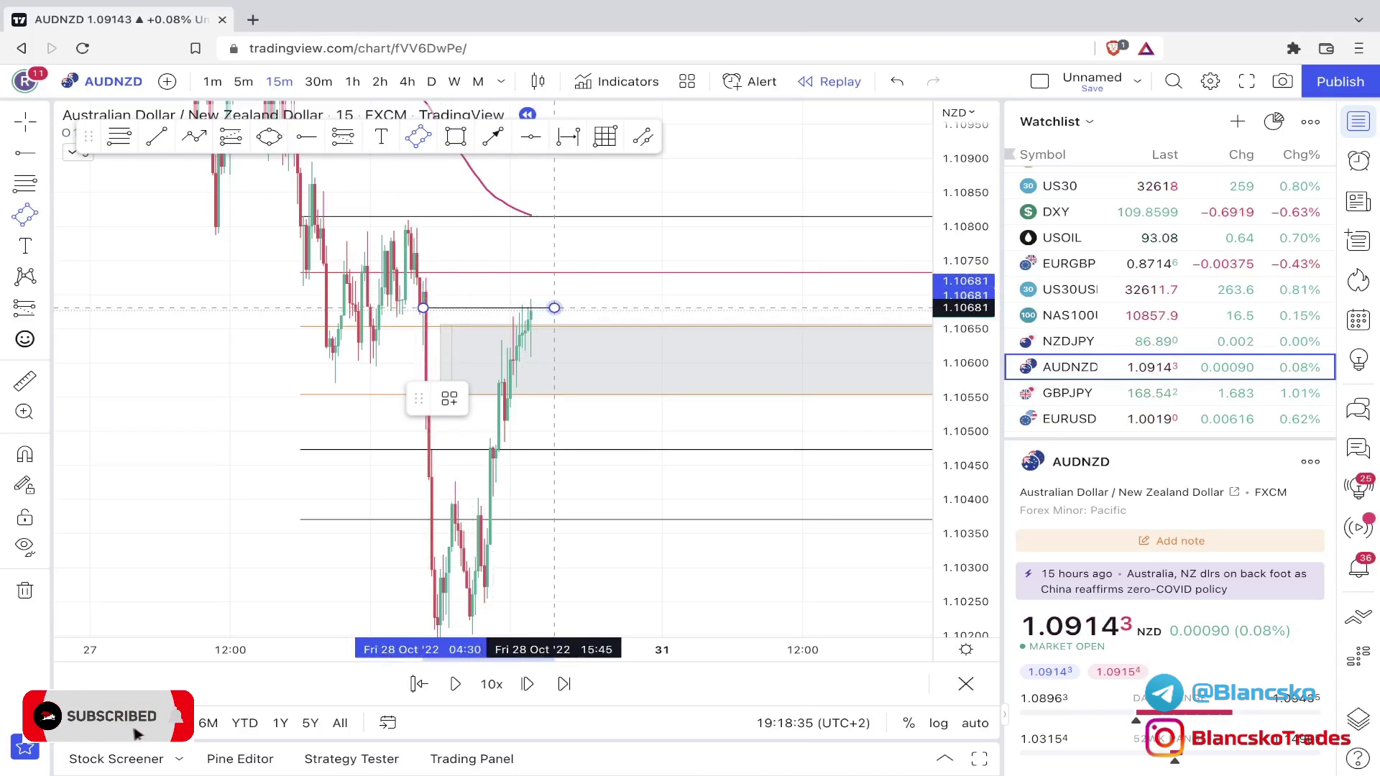
{"action": "left_click", "coordinate": [554, 308]}
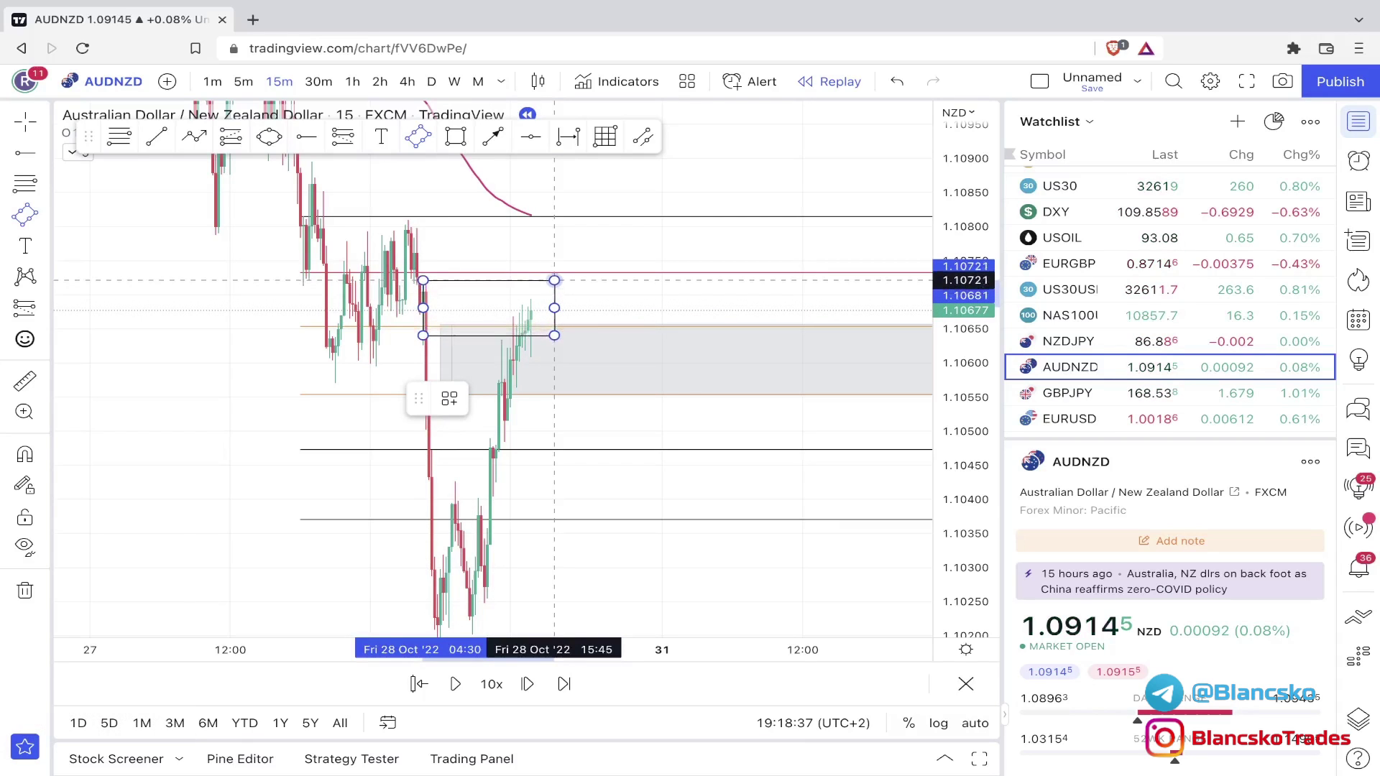
{"action": "left_click", "coordinate": [554, 279]}
{"action": "left_click", "coordinate": [626, 192]}
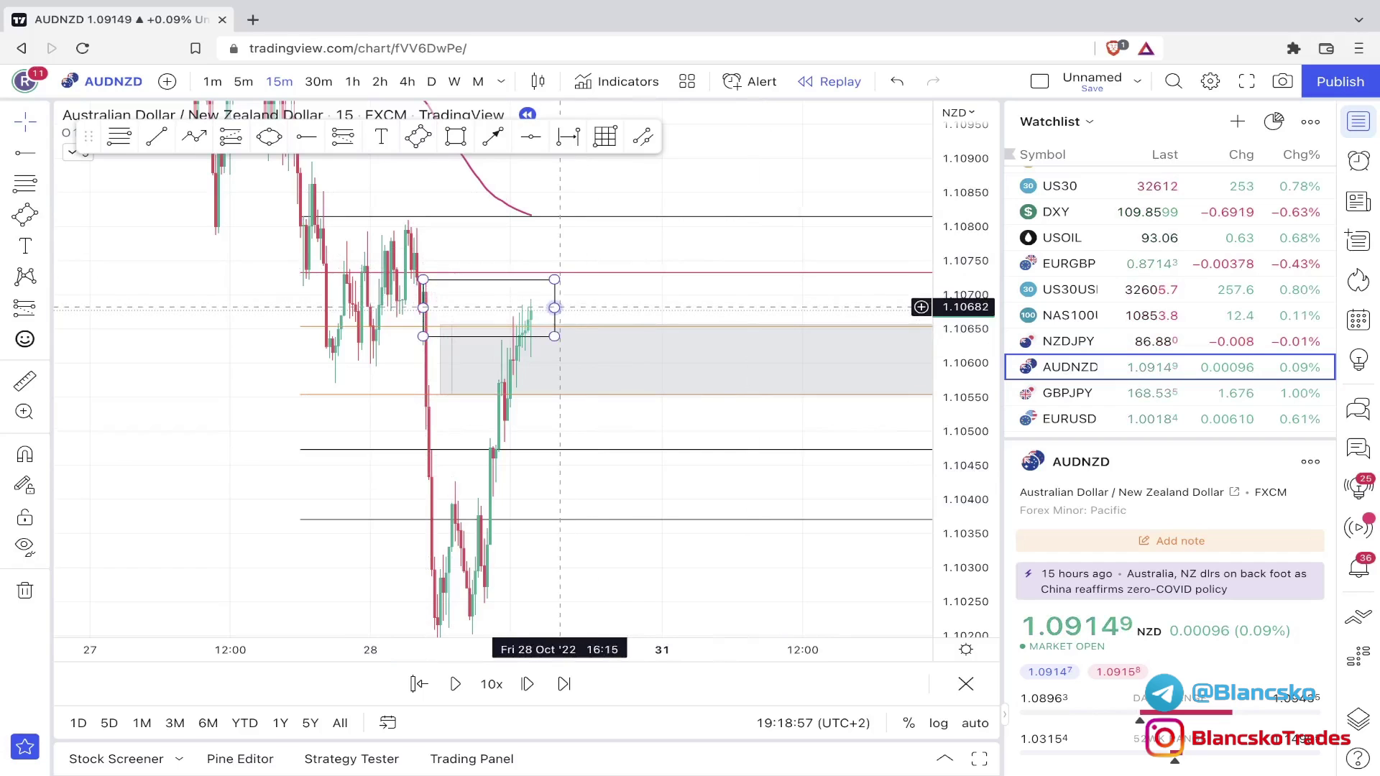
- Extend the order-block rectangle further to the right
{"action": "left_click_drag", "start_coordinate": [554, 308], "coordinate": [595, 307]}
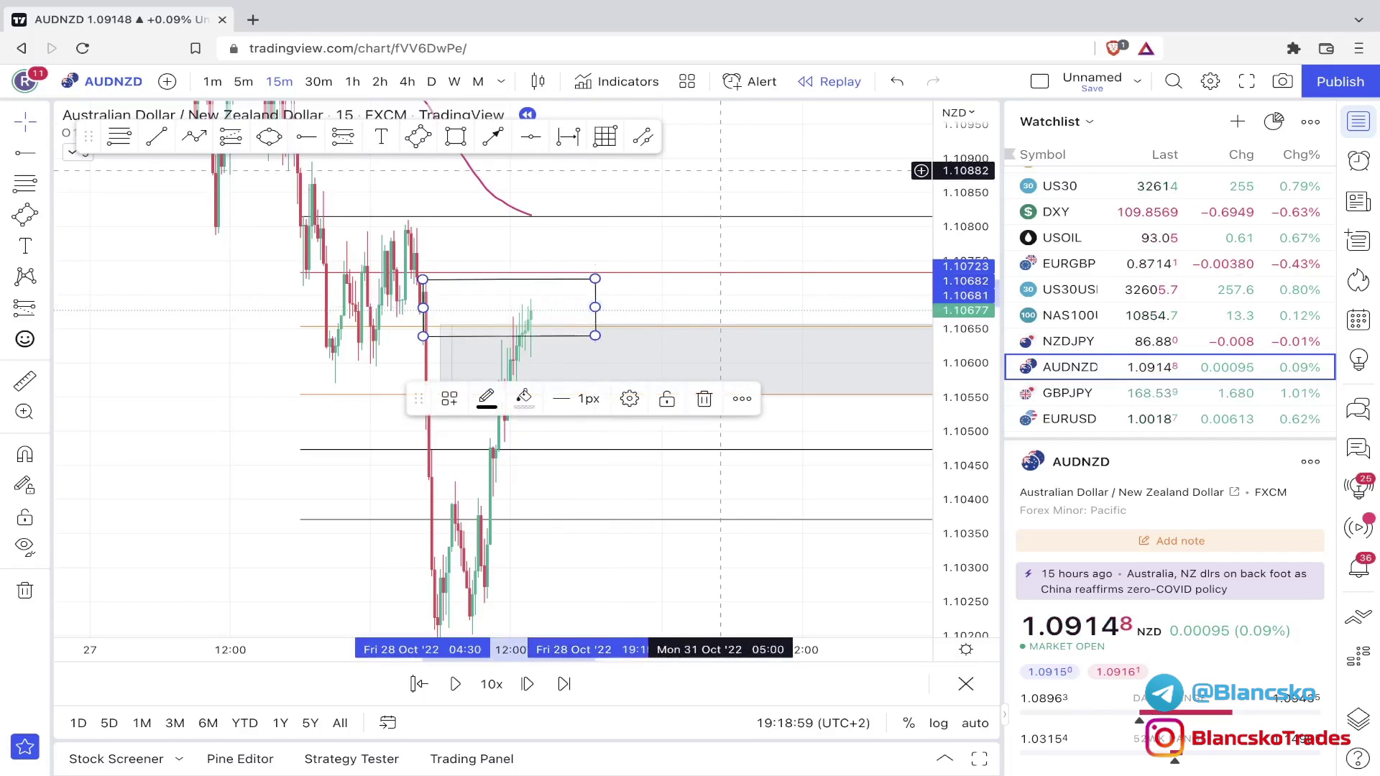
{"action": "left_click", "coordinate": [722, 169]}
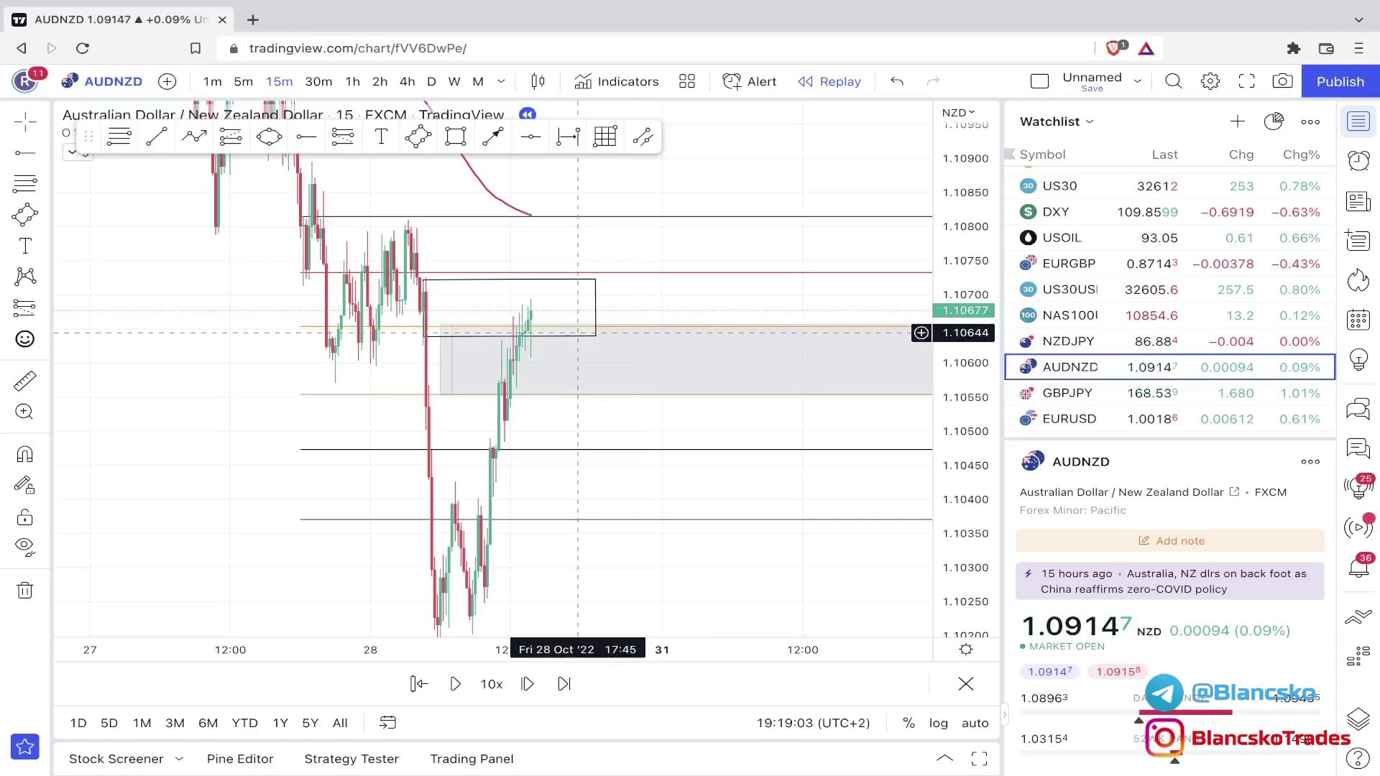
{"action": "left_click_drag", "start_coordinate": [724, 177], "coordinate": [703, 133]}
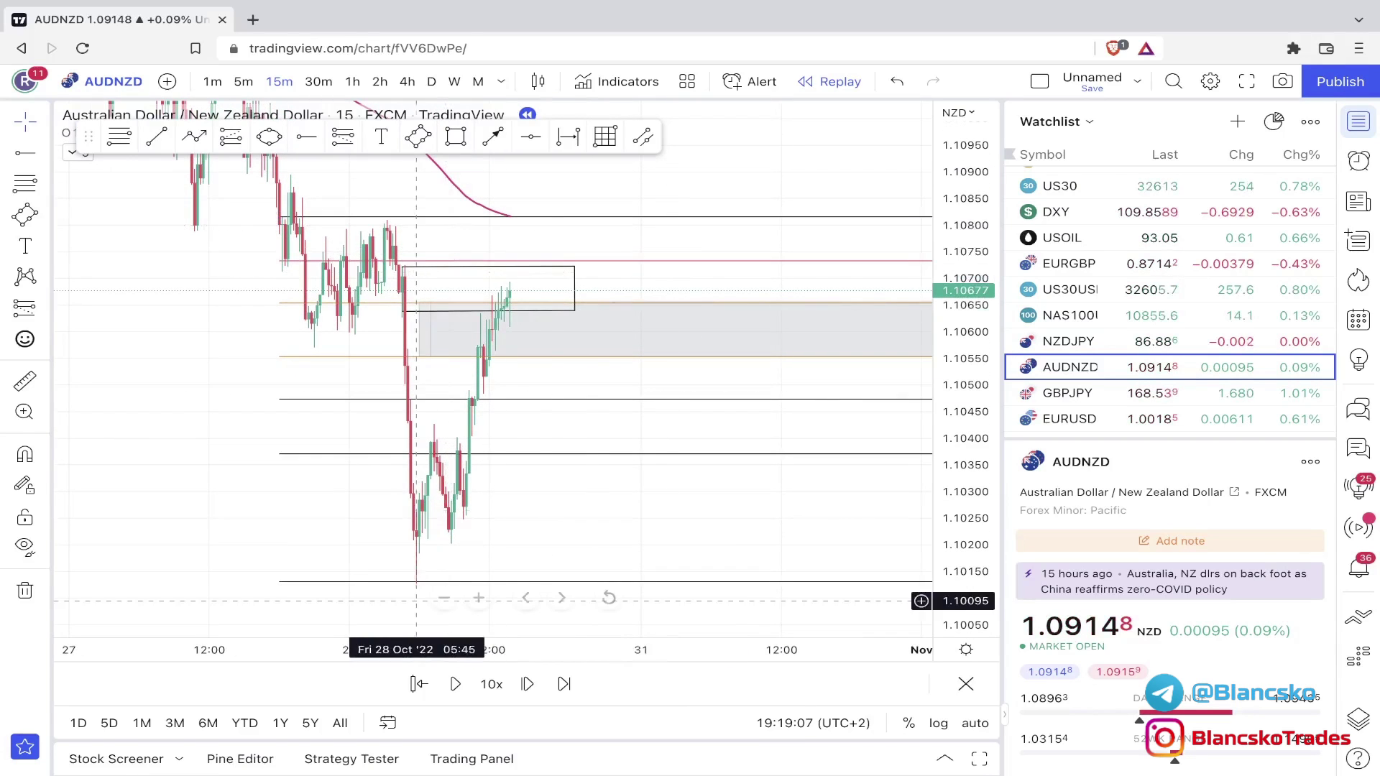
- Advance the replay three bars and place a short position at entry 1.10638, stop 1.10873, target 1.10403
{"action": "left_click", "coordinate": [527, 684]}
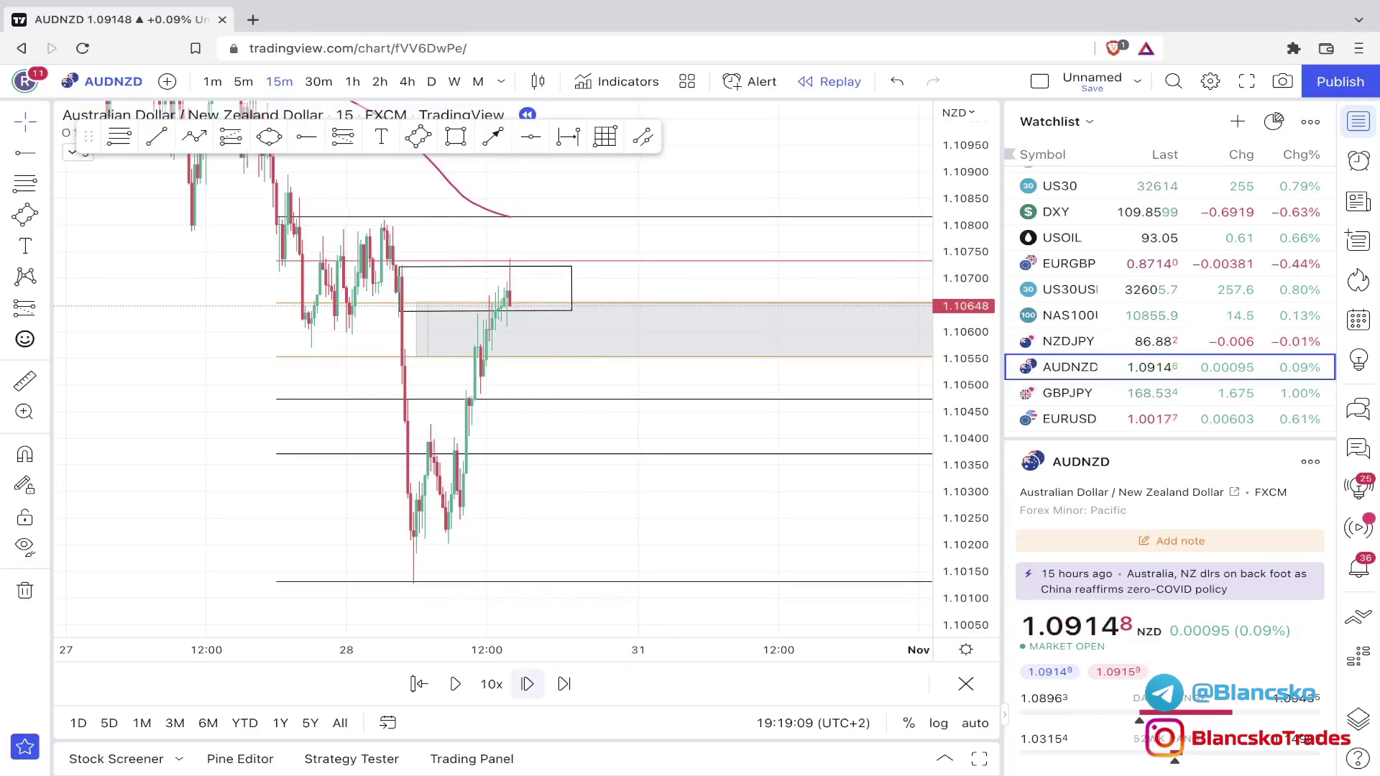
{"action": "left_click", "coordinate": [527, 683]}
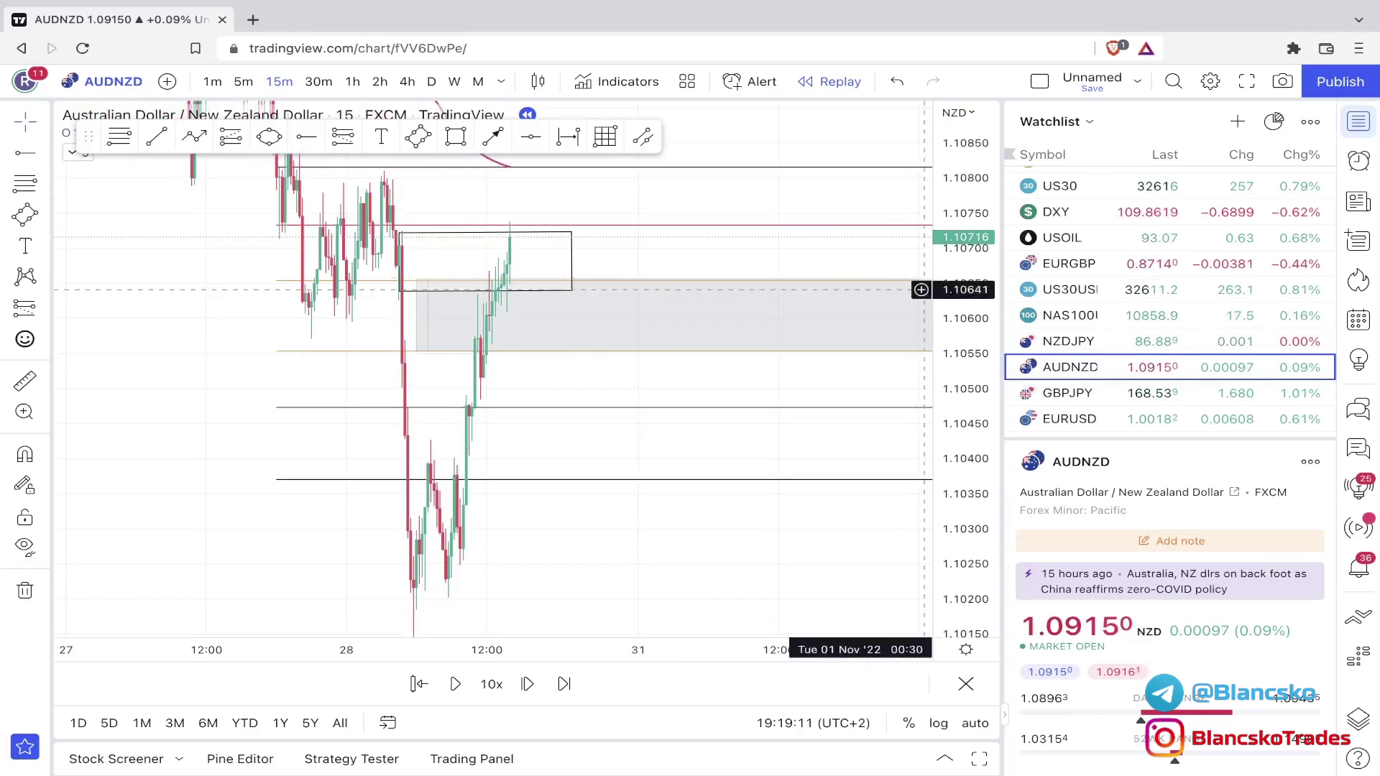
{"action": "left_click_drag", "start_coordinate": [827, 141], "coordinate": [775, 240]}
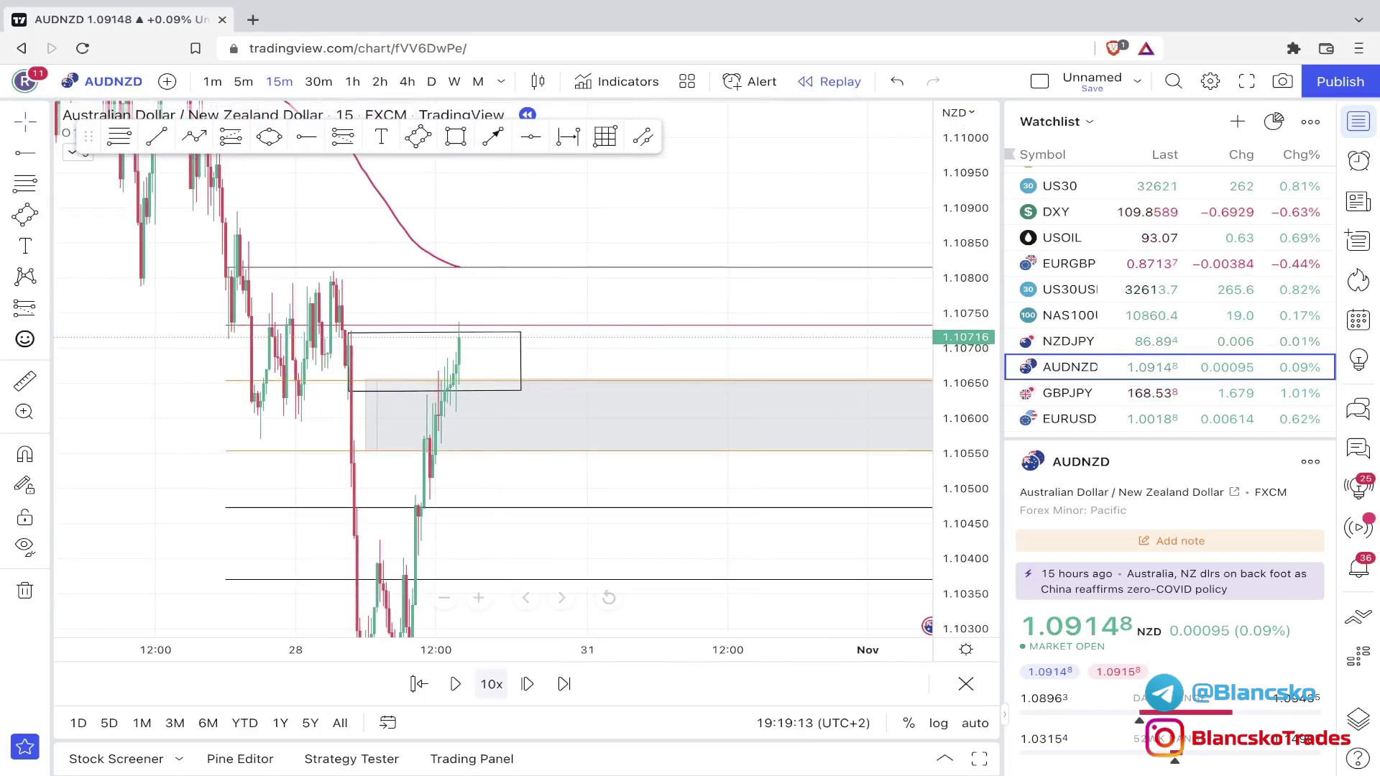
{"action": "left_click", "coordinate": [527, 683]}
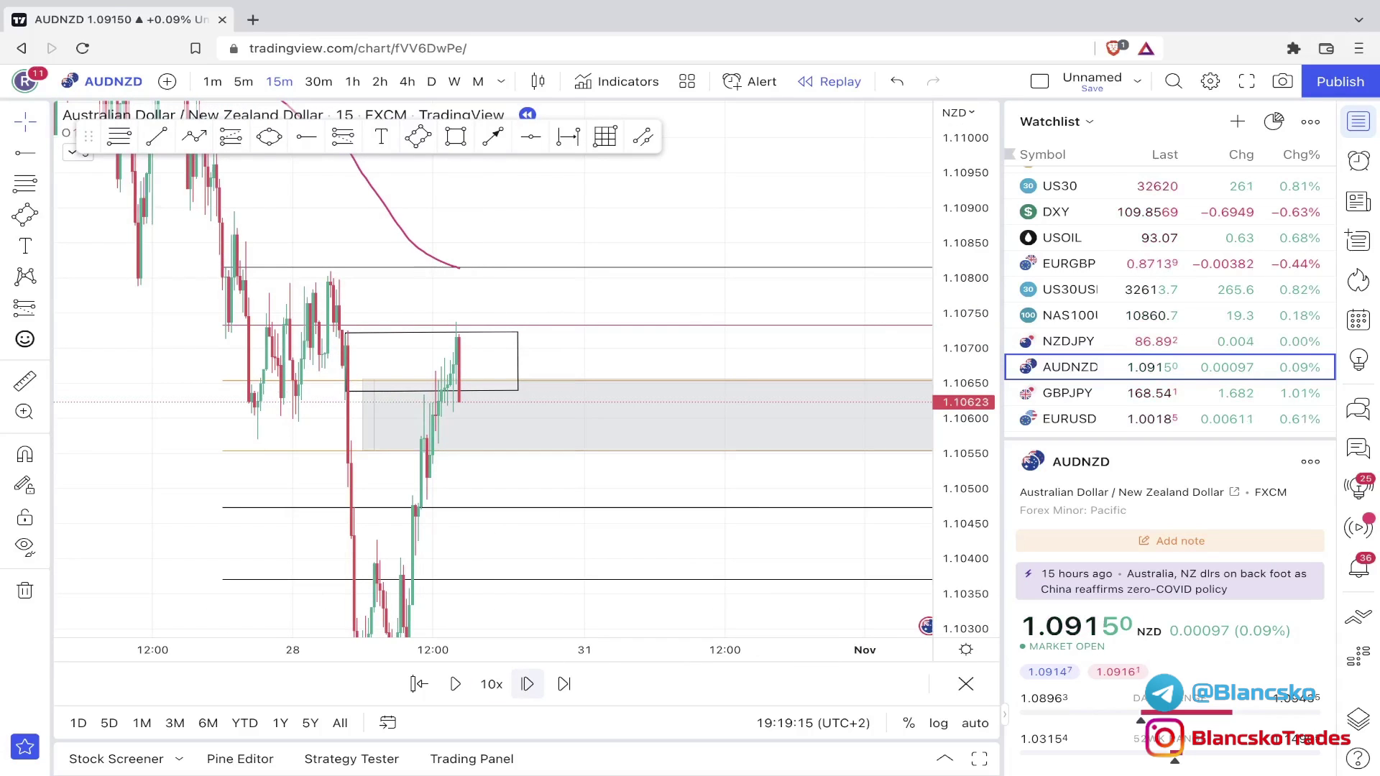
{"action": "left_click", "coordinate": [343, 137]}
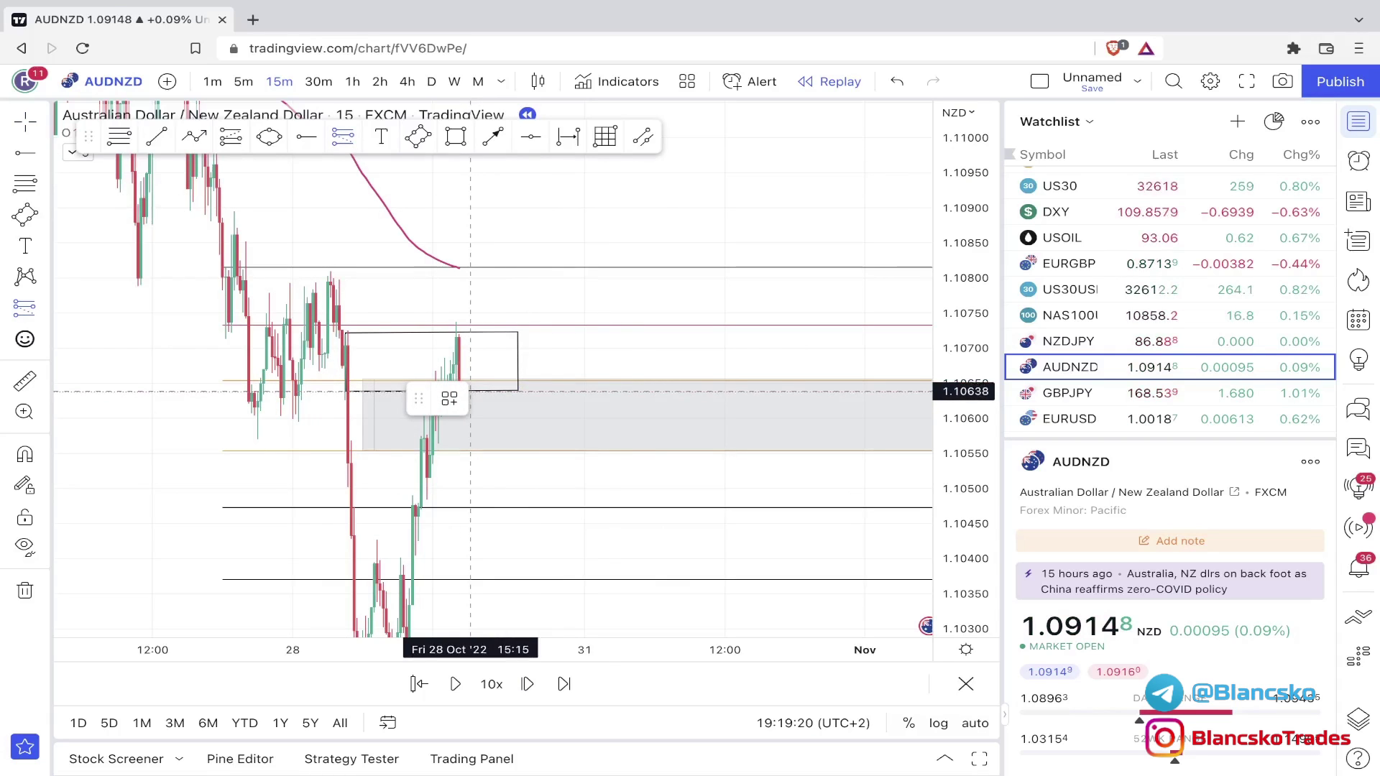
{"action": "left_click", "coordinate": [470, 392]}
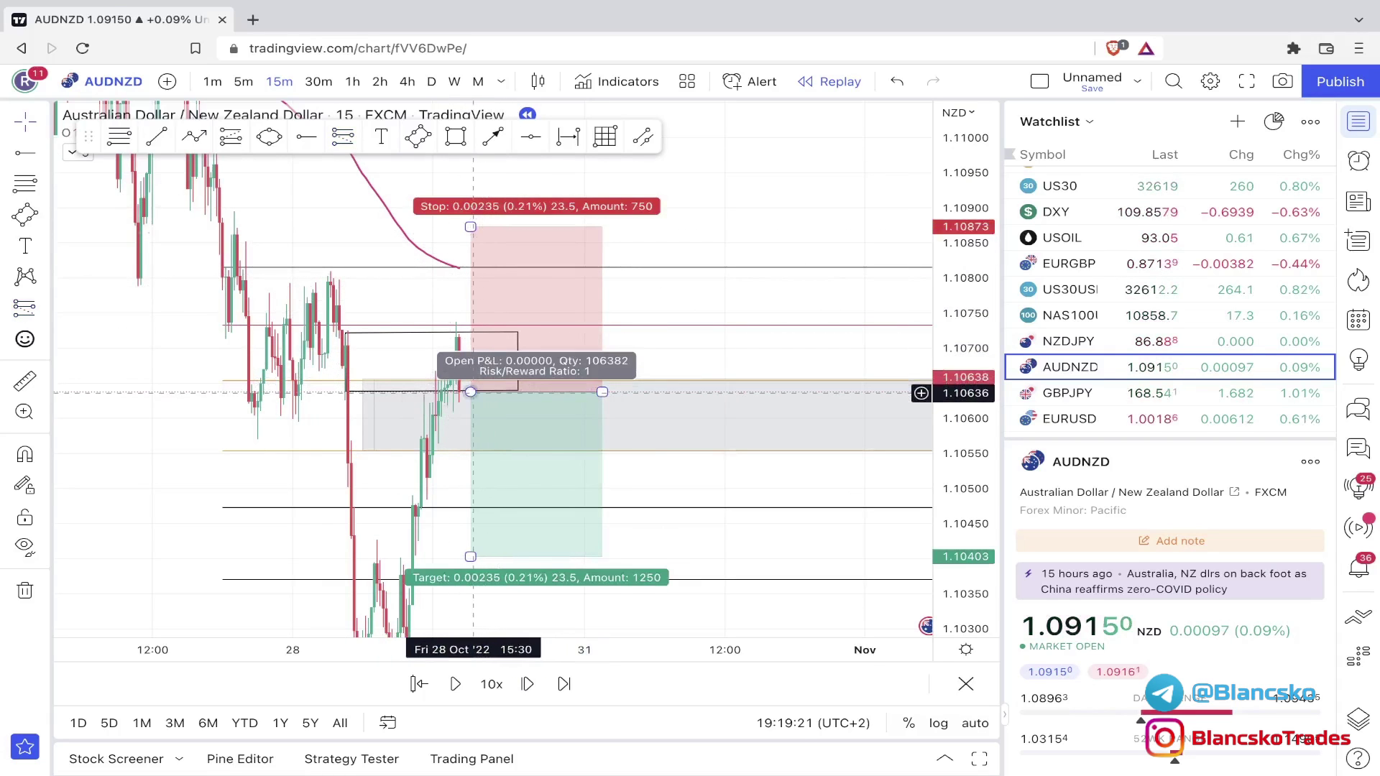
- Adjust the short position to stop 1.10739 and target 1.09711, giving risk/reward 8.98
{"action": "left_click_drag", "start_coordinate": [471, 392], "coordinate": [459, 393]}
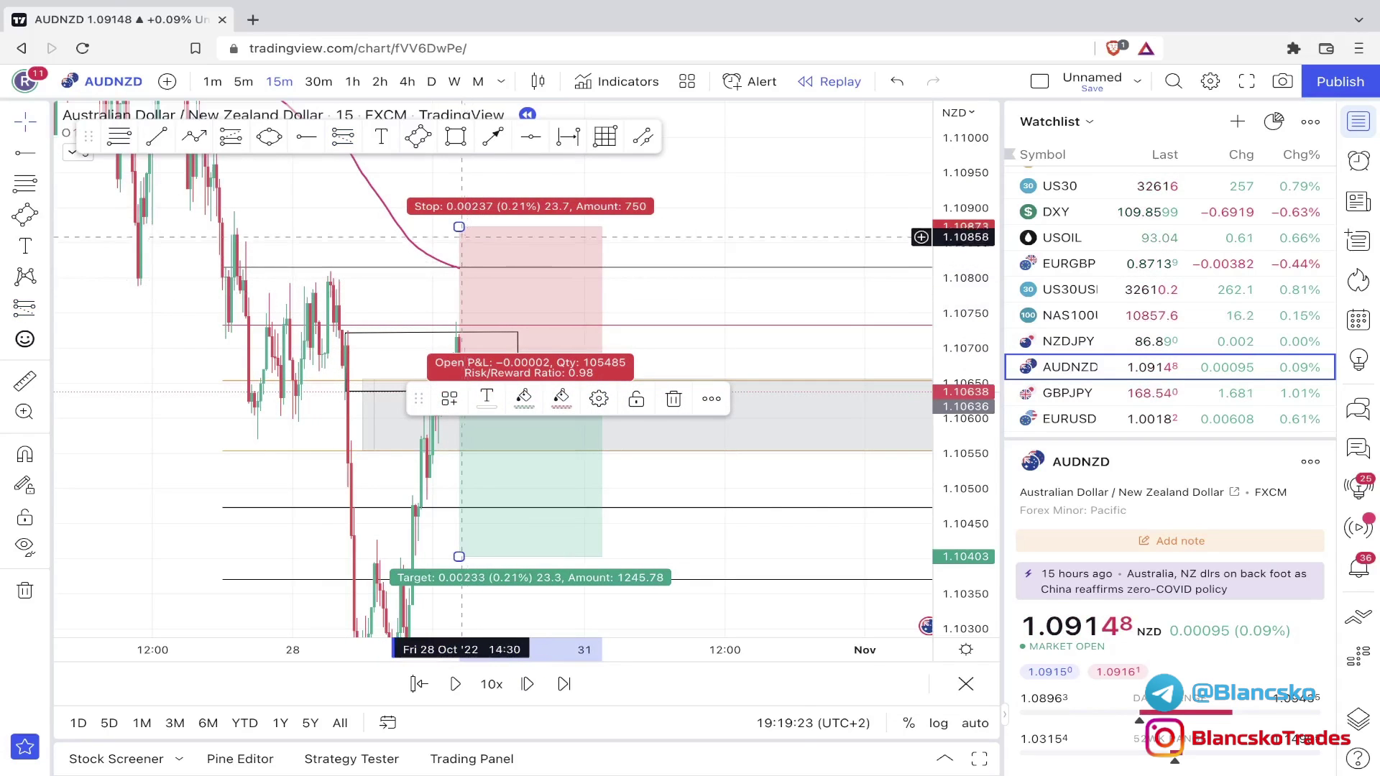
{"action": "left_click_drag", "start_coordinate": [459, 226], "coordinate": [458, 320]}
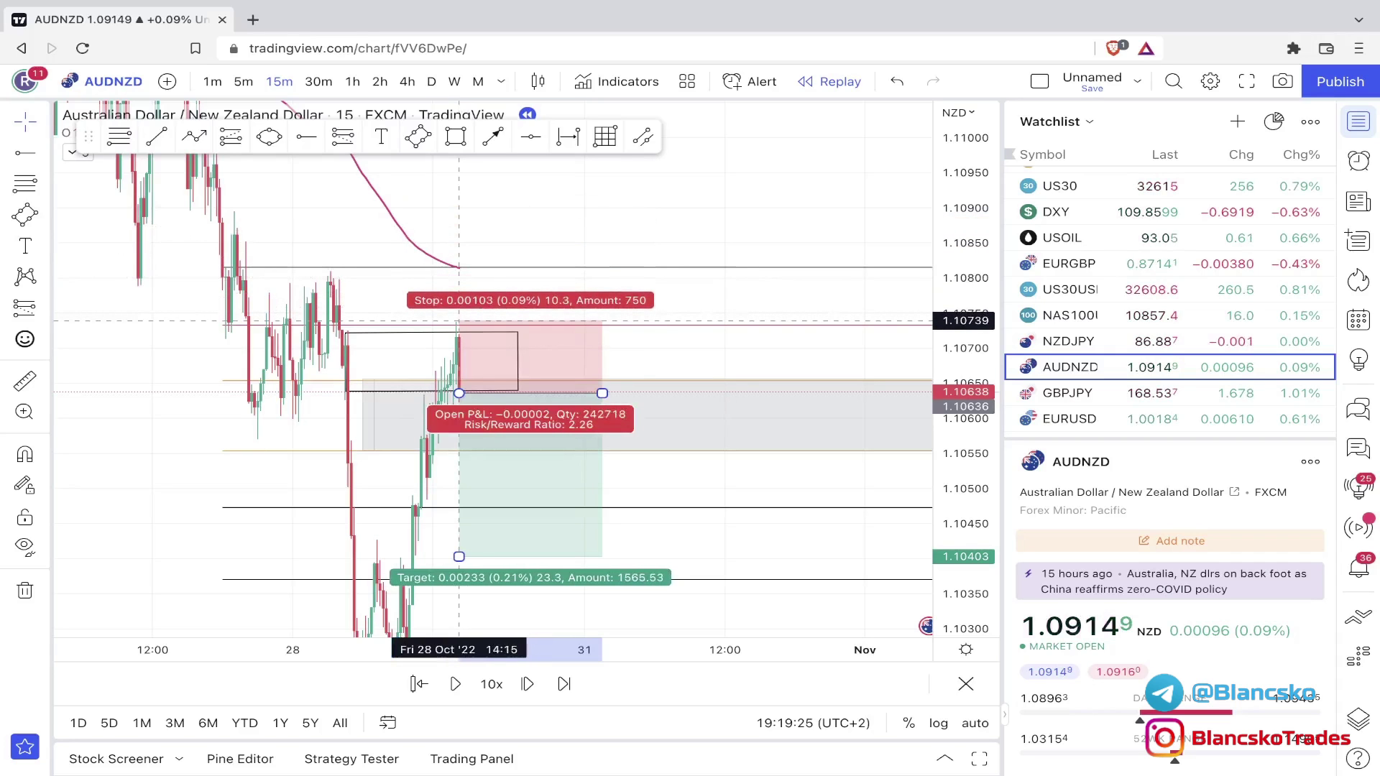
{"action": "left_click", "coordinate": [567, 205]}
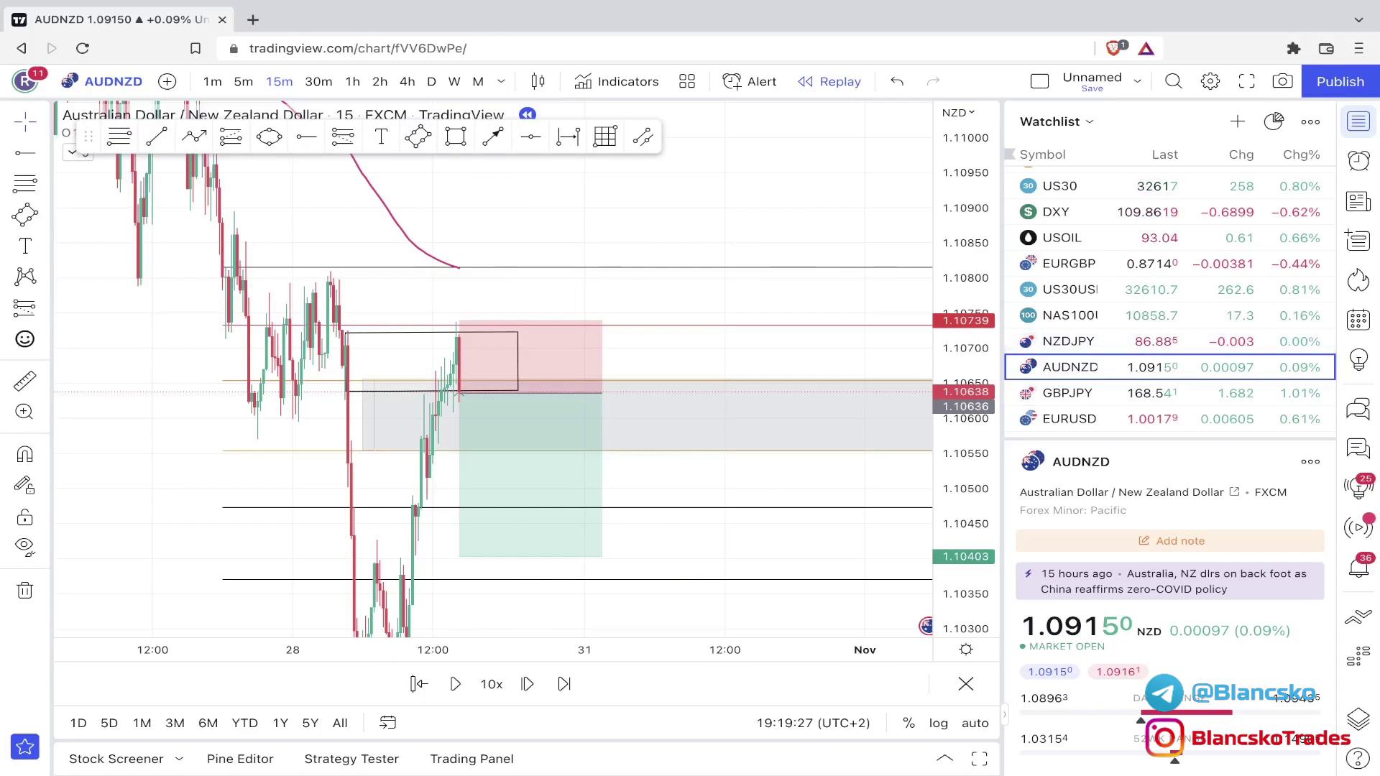
{"action": "left_click_drag", "start_coordinate": [964, 375], "coordinate": [965, 605]}
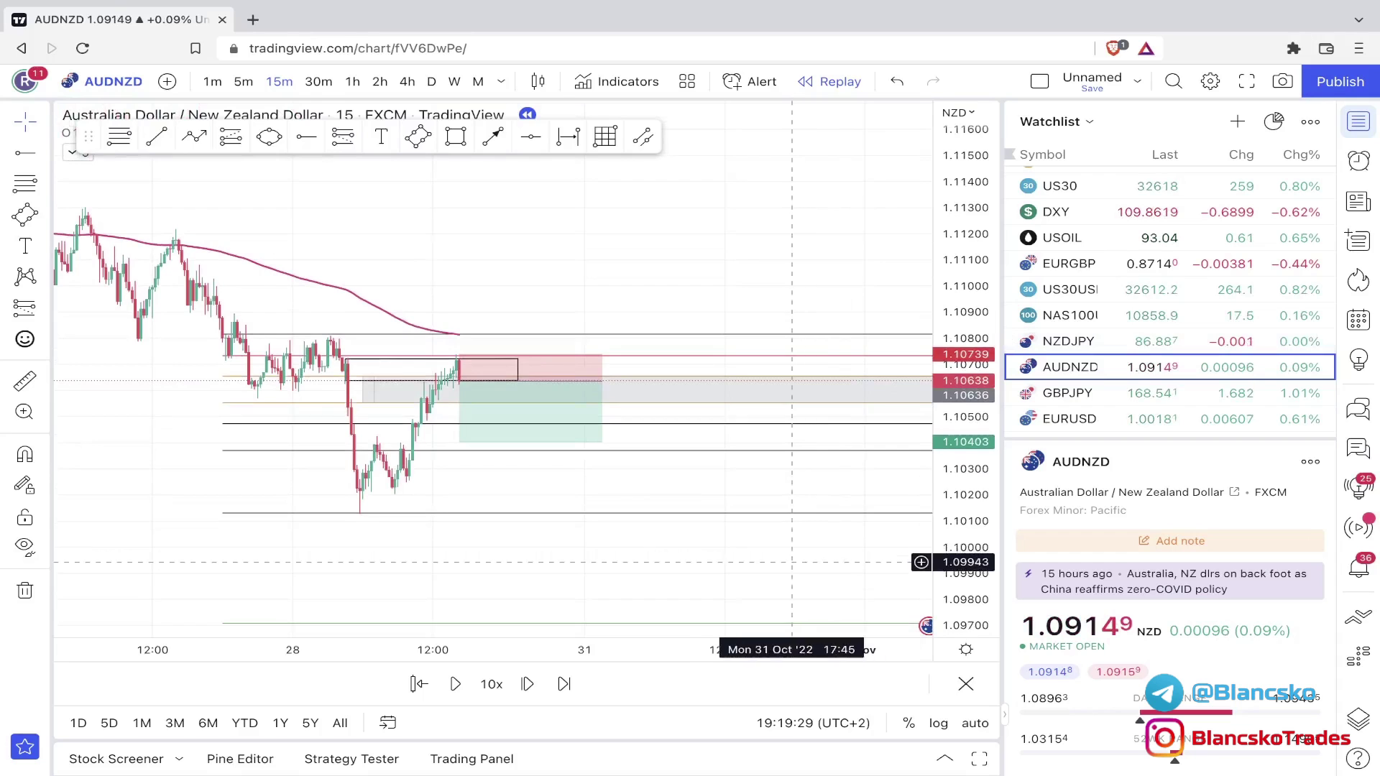
{"action": "left_click_drag", "start_coordinate": [791, 561], "coordinate": [769, 454]}
{"action": "left_click_drag", "start_coordinate": [437, 336], "coordinate": [437, 517]}
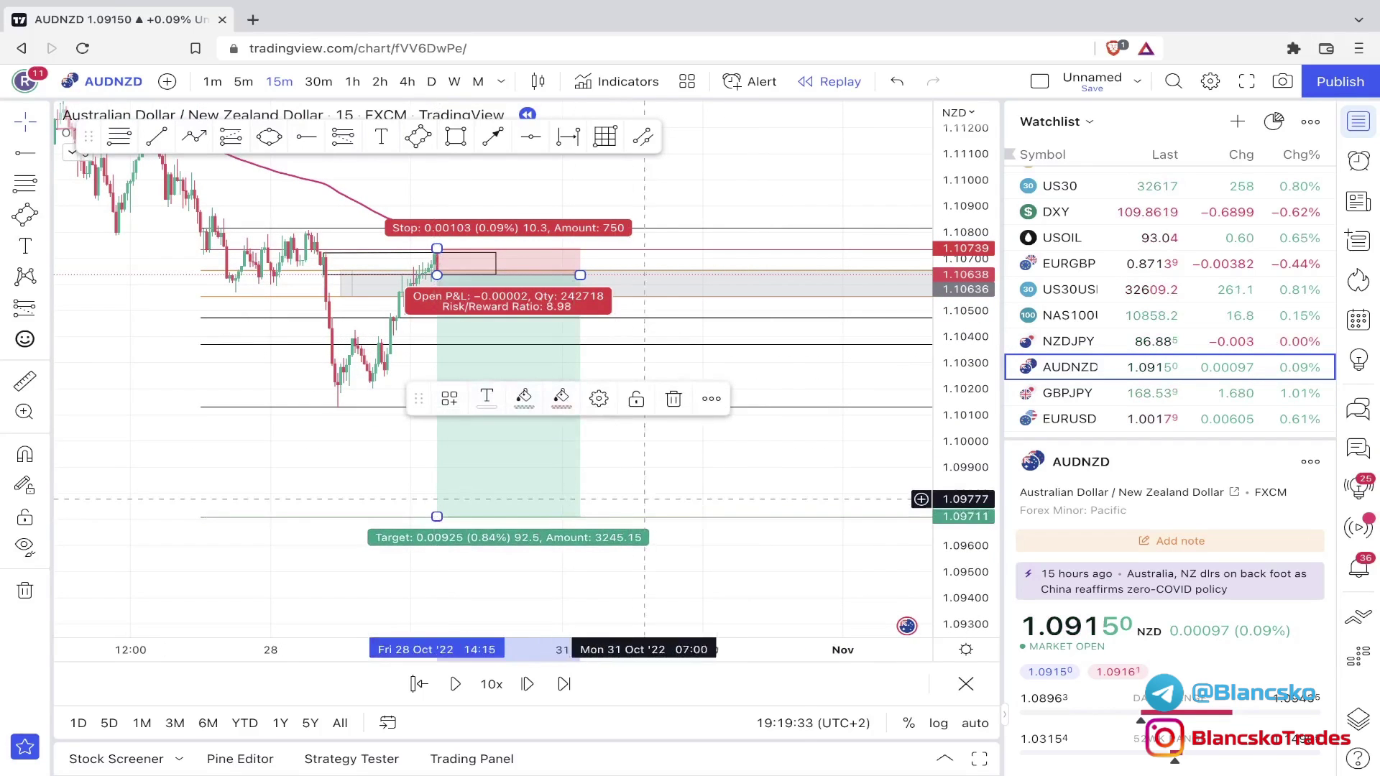
- Switch the chart to the 1-hour timeframe and stretch the short position box further right
{"action": "left_click", "coordinate": [652, 486]}
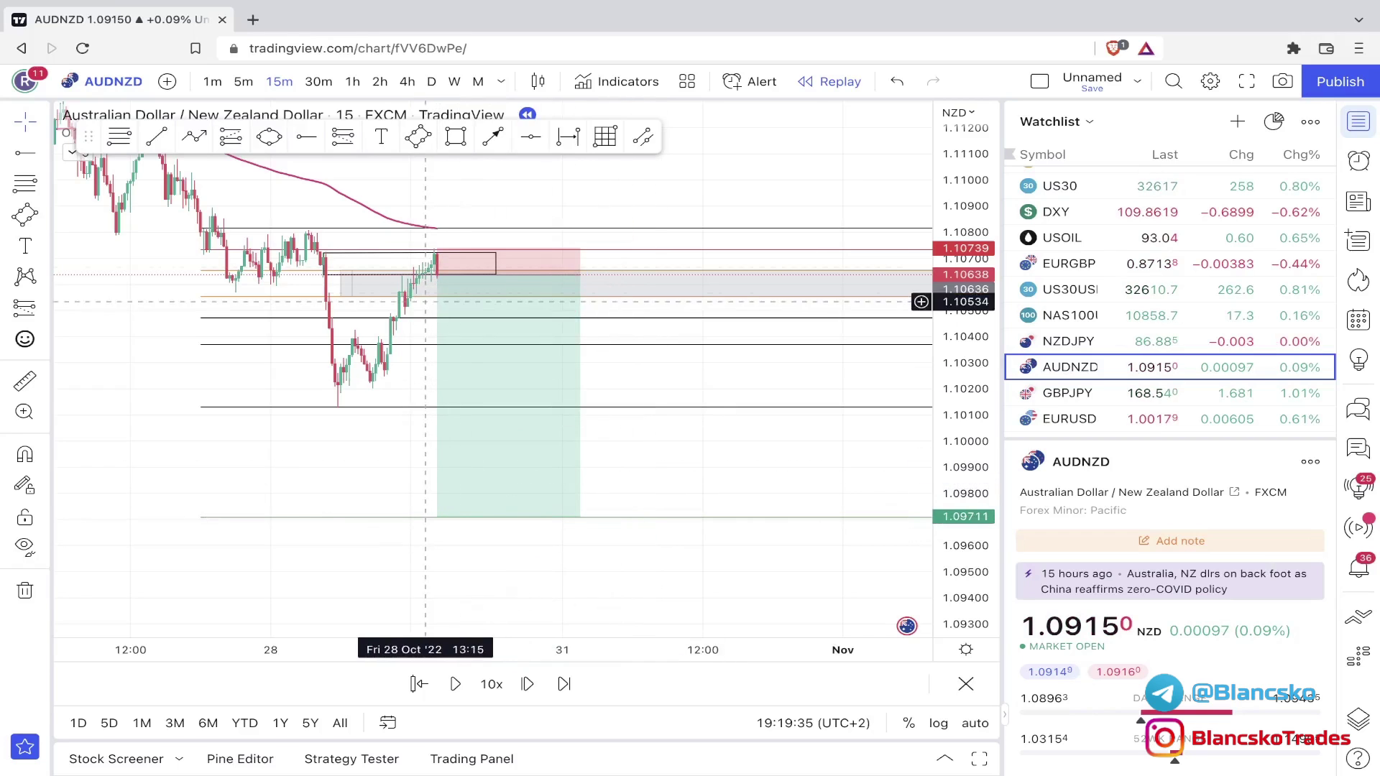
{"action": "left_click", "coordinate": [353, 81]}
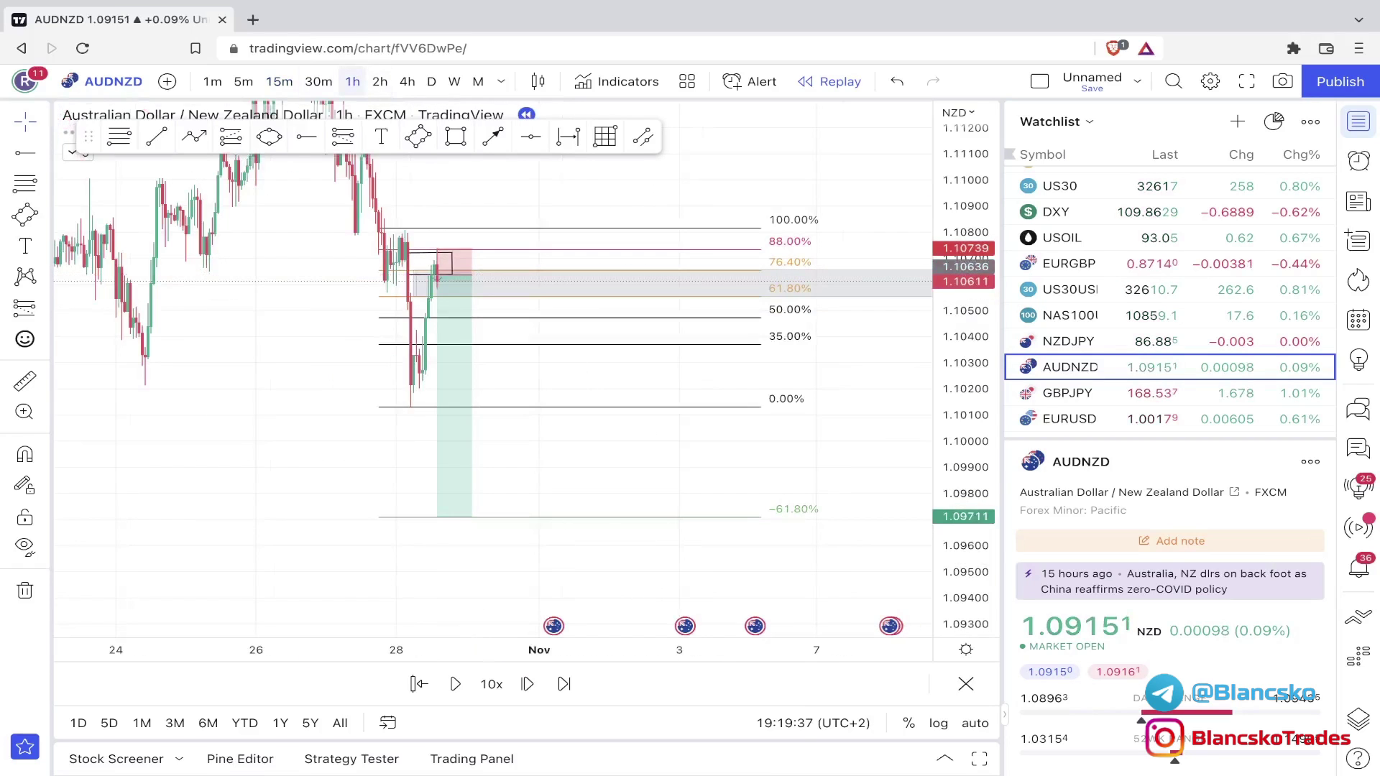
{"action": "left_click_drag", "start_coordinate": [472, 274], "coordinate": [583, 273]}
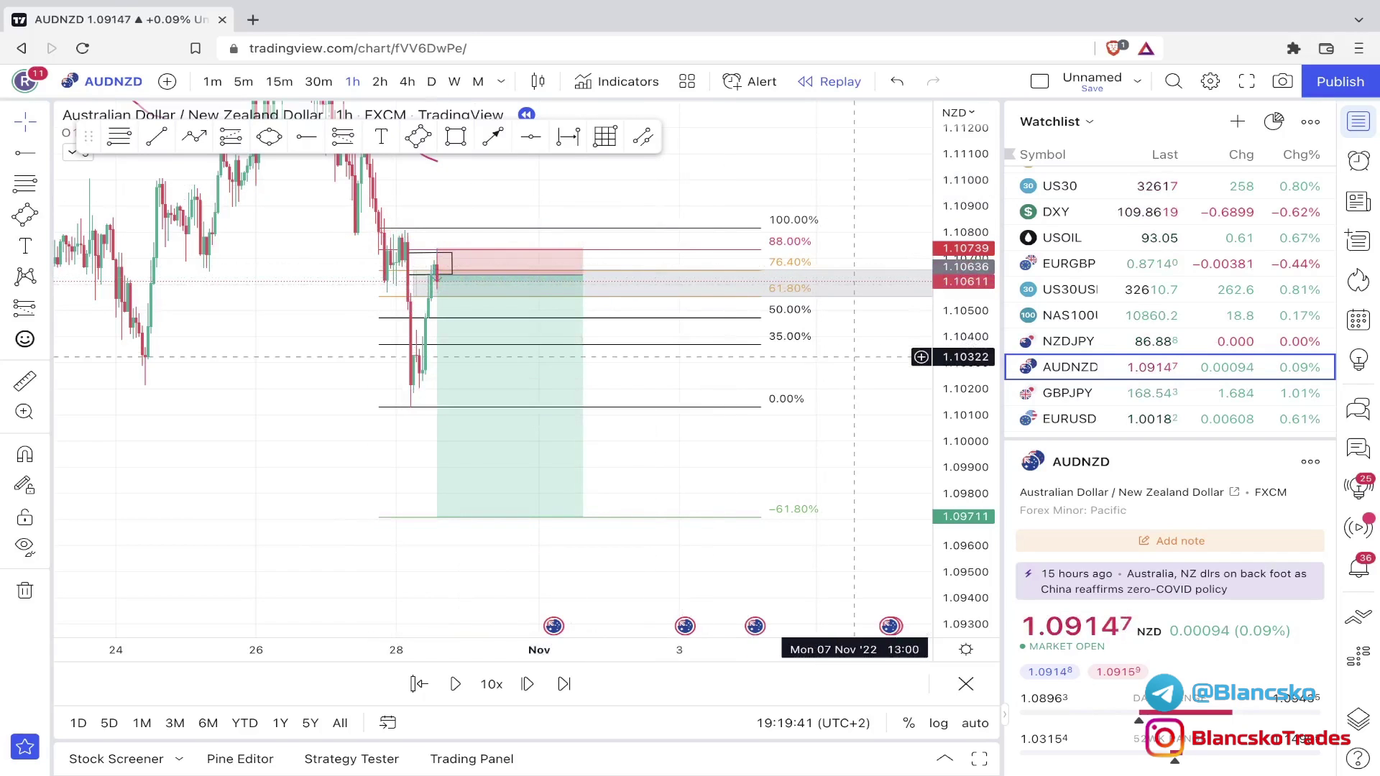
{"action": "left_click_drag", "start_coordinate": [853, 367], "coordinate": [861, 382]}
{"action": "left_click_drag", "start_coordinate": [966, 431], "coordinate": [965, 345]}
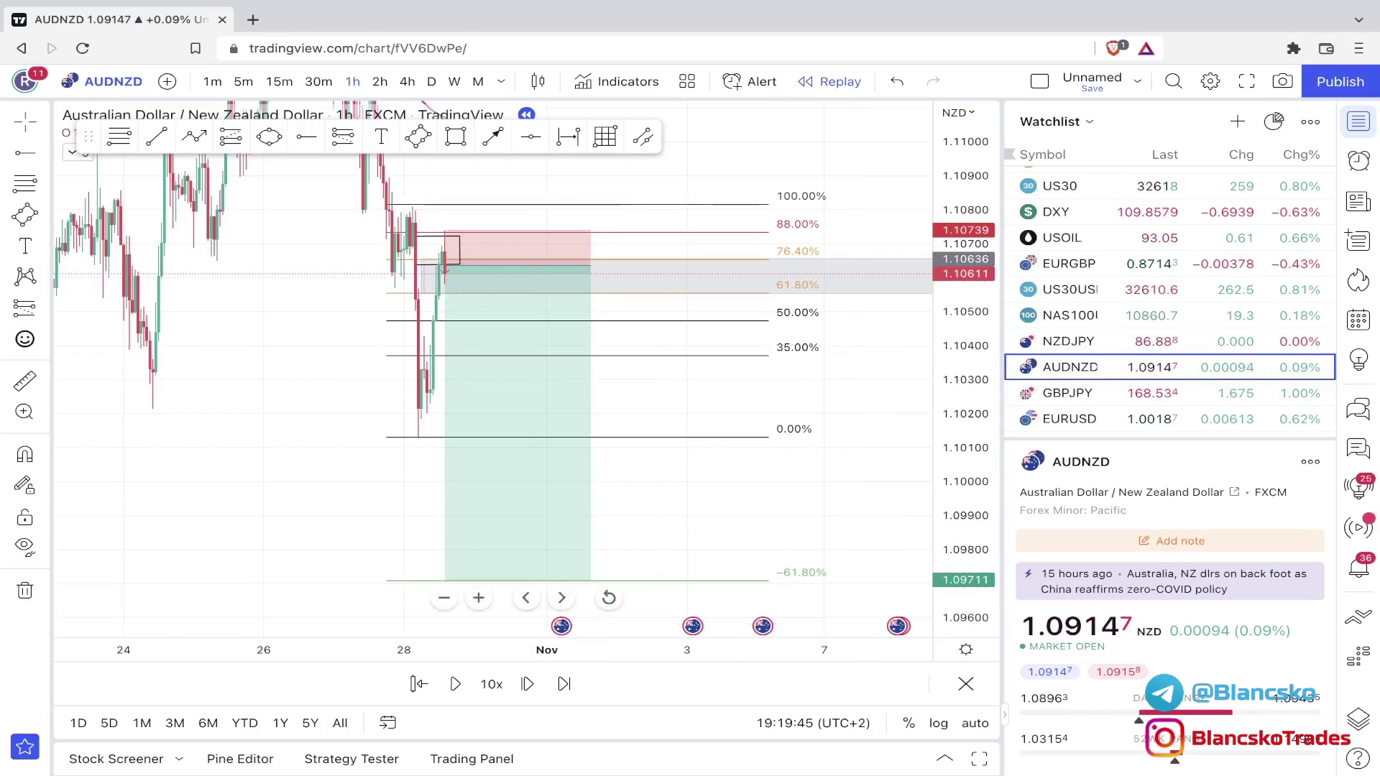
- Run the replay until price falls, then widen the short position box to show open P&L 0.00432
{"action": "left_click", "coordinate": [455, 683]}
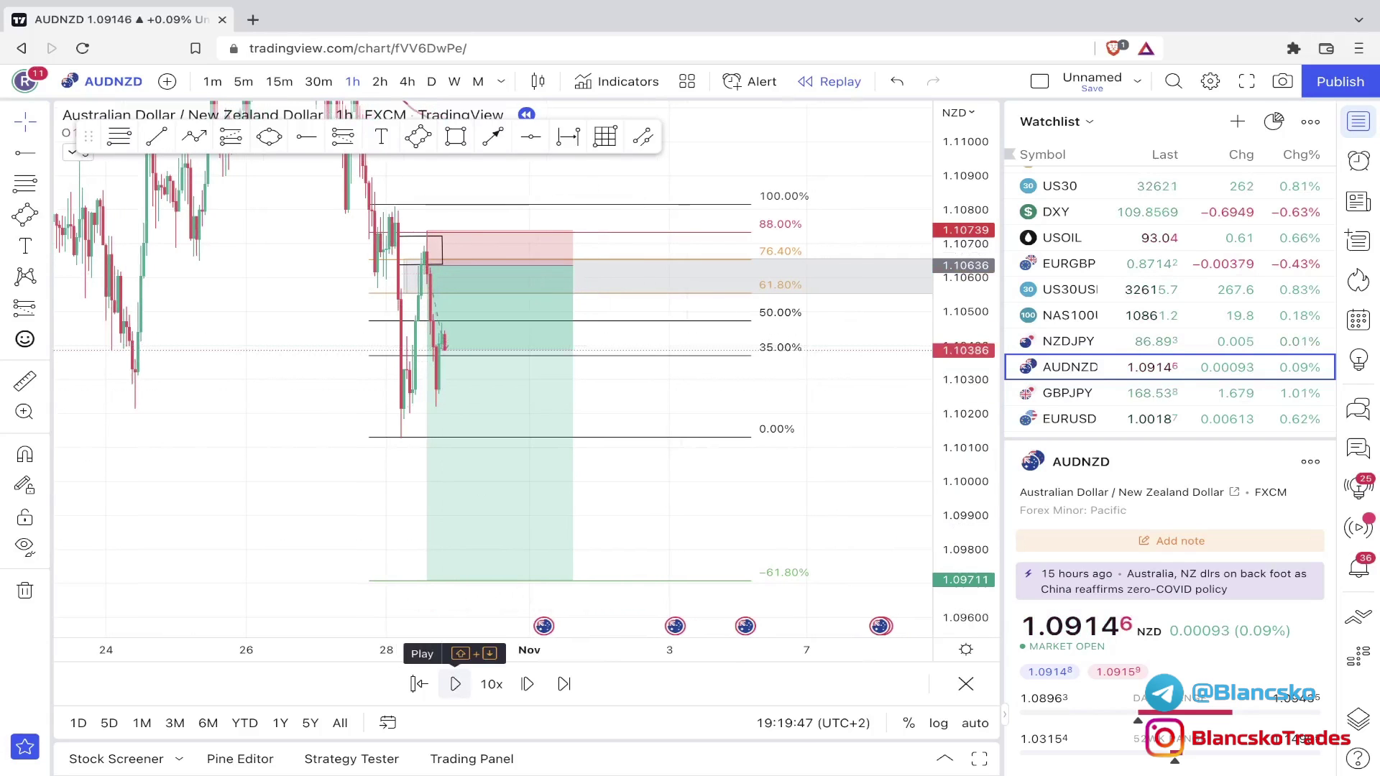
{"action": "left_click", "coordinate": [455, 683]}
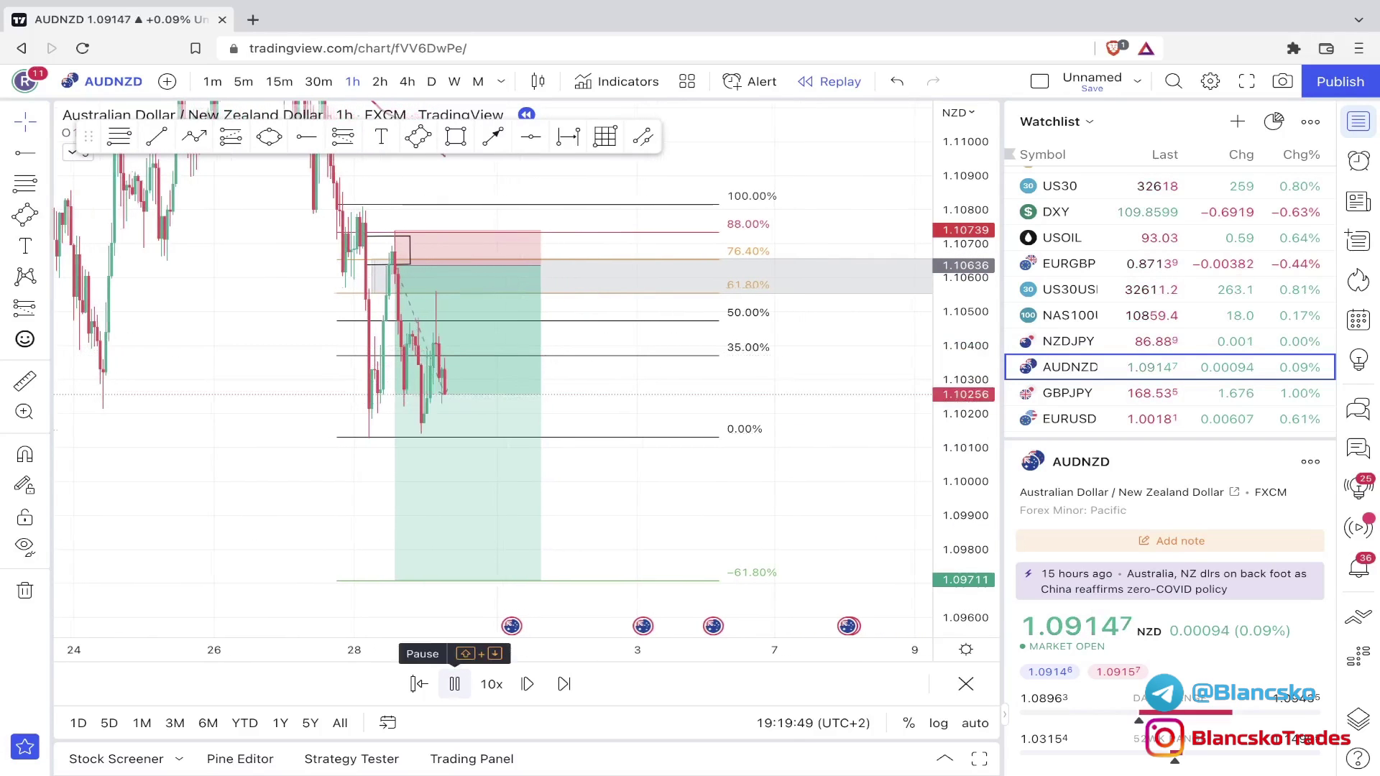
{"action": "left_click", "coordinate": [455, 684]}
{"action": "left_click", "coordinate": [524, 266]}
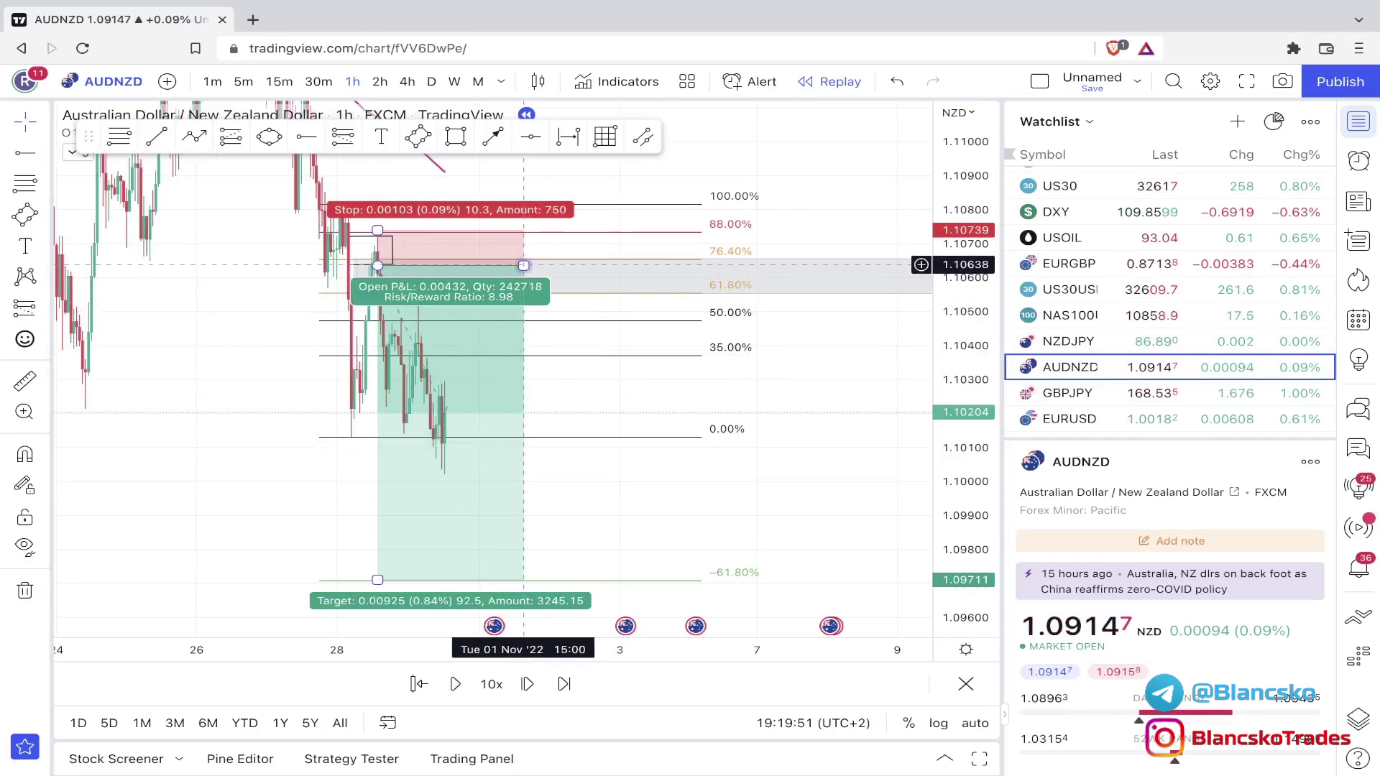
{"action": "left_click_drag", "start_coordinate": [523, 266], "coordinate": [640, 266]}
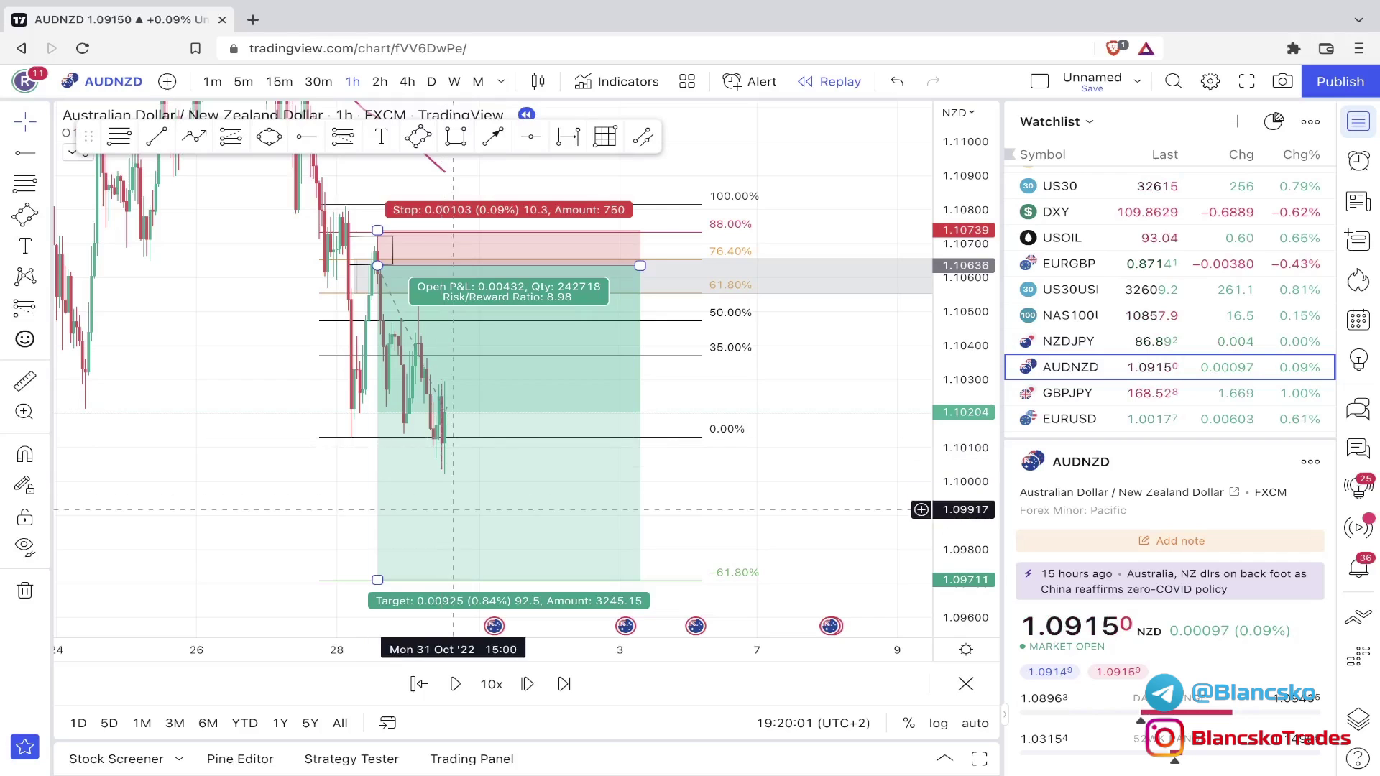
- Play the replay until price drops further, then reframe the chart around the short trade
{"action": "left_click", "coordinate": [455, 684]}
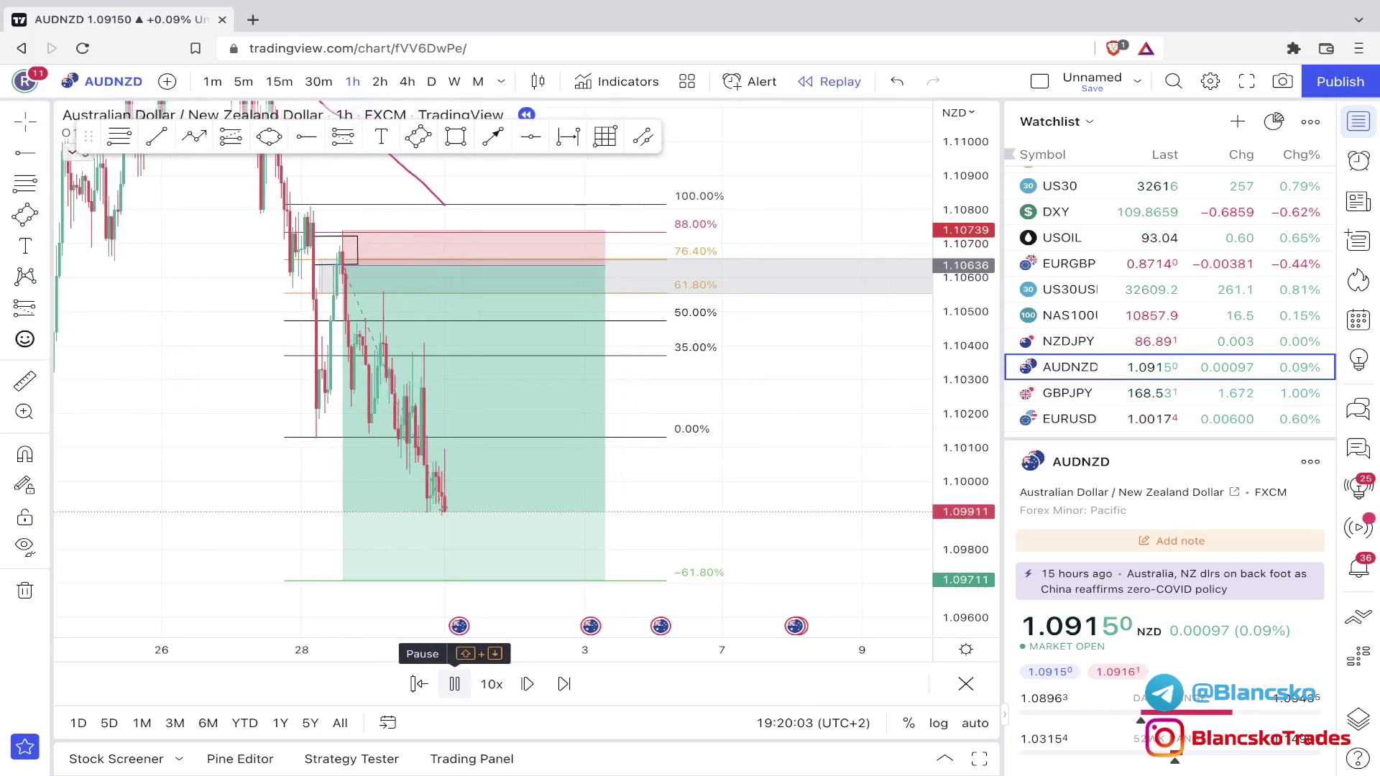
{"action": "left_click", "coordinate": [455, 684]}
{"action": "left_click_drag", "start_coordinate": [753, 417], "coordinate": [753, 349]}
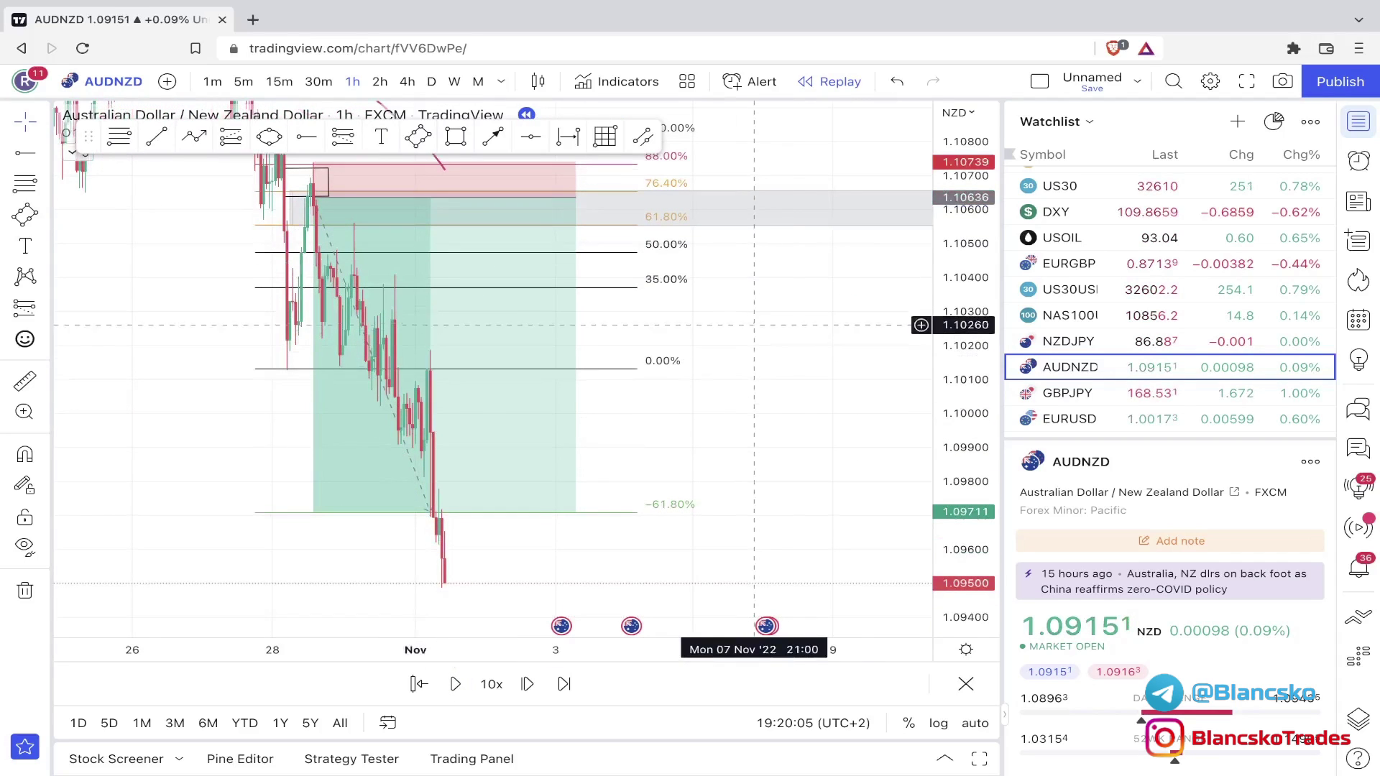
{"action": "left_click_drag", "start_coordinate": [966, 359], "coordinate": [966, 481]}
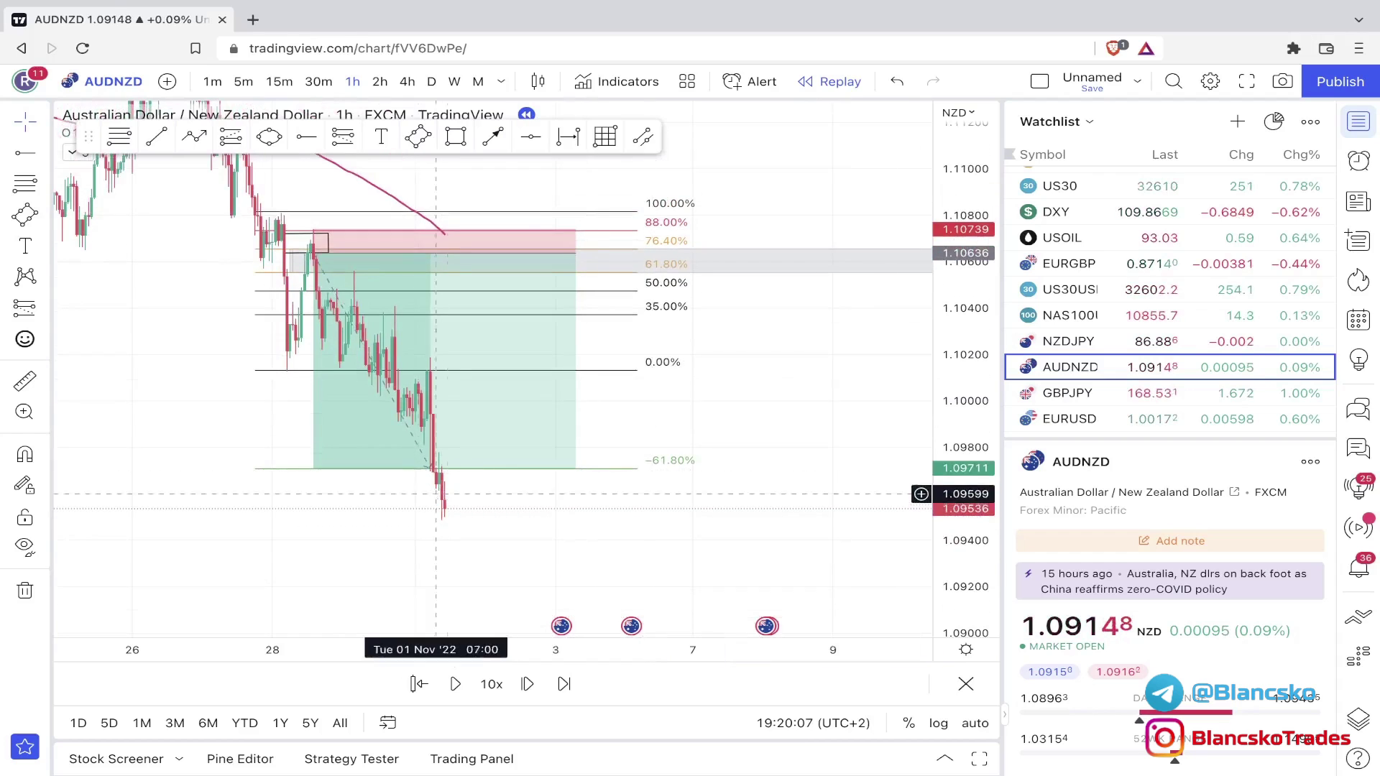
{"action": "left_click_drag", "start_coordinate": [768, 492], "coordinate": [794, 487]}
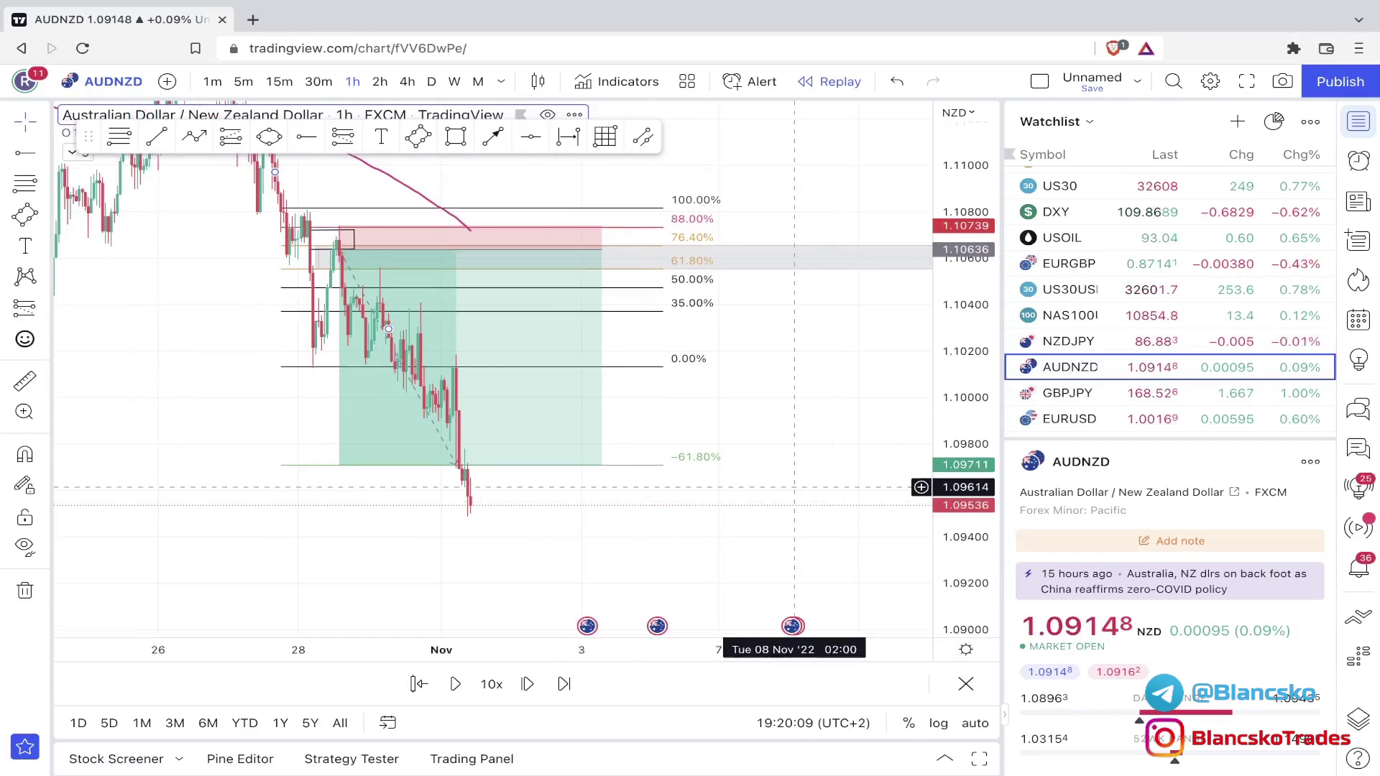
{"action": "left_click_drag", "start_coordinate": [965, 504], "coordinate": [965, 443]}
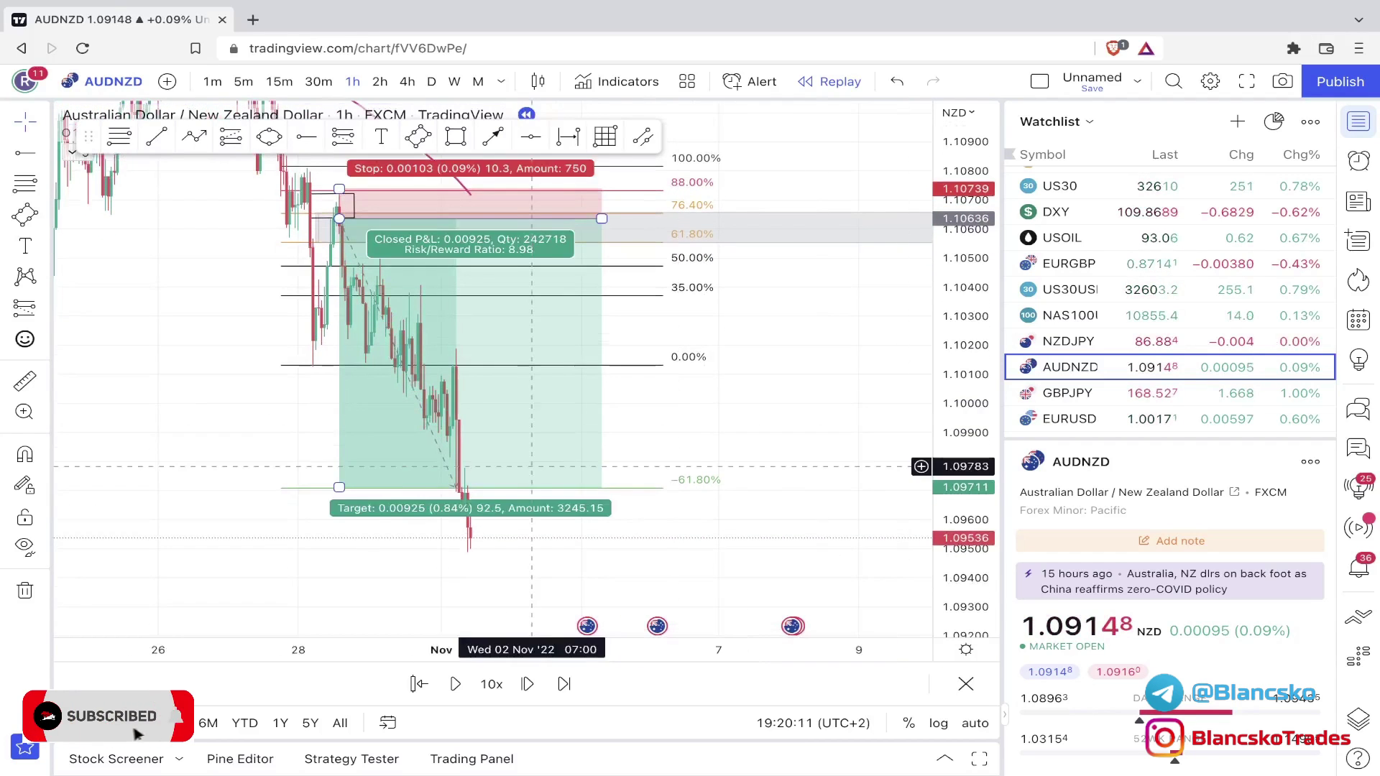
- Lower the short position's target to 1.09587 and review the closed trade's result
{"action": "left_click_drag", "start_coordinate": [340, 487], "coordinate": [339, 523]}
{"action": "left_click", "coordinate": [474, 489]}
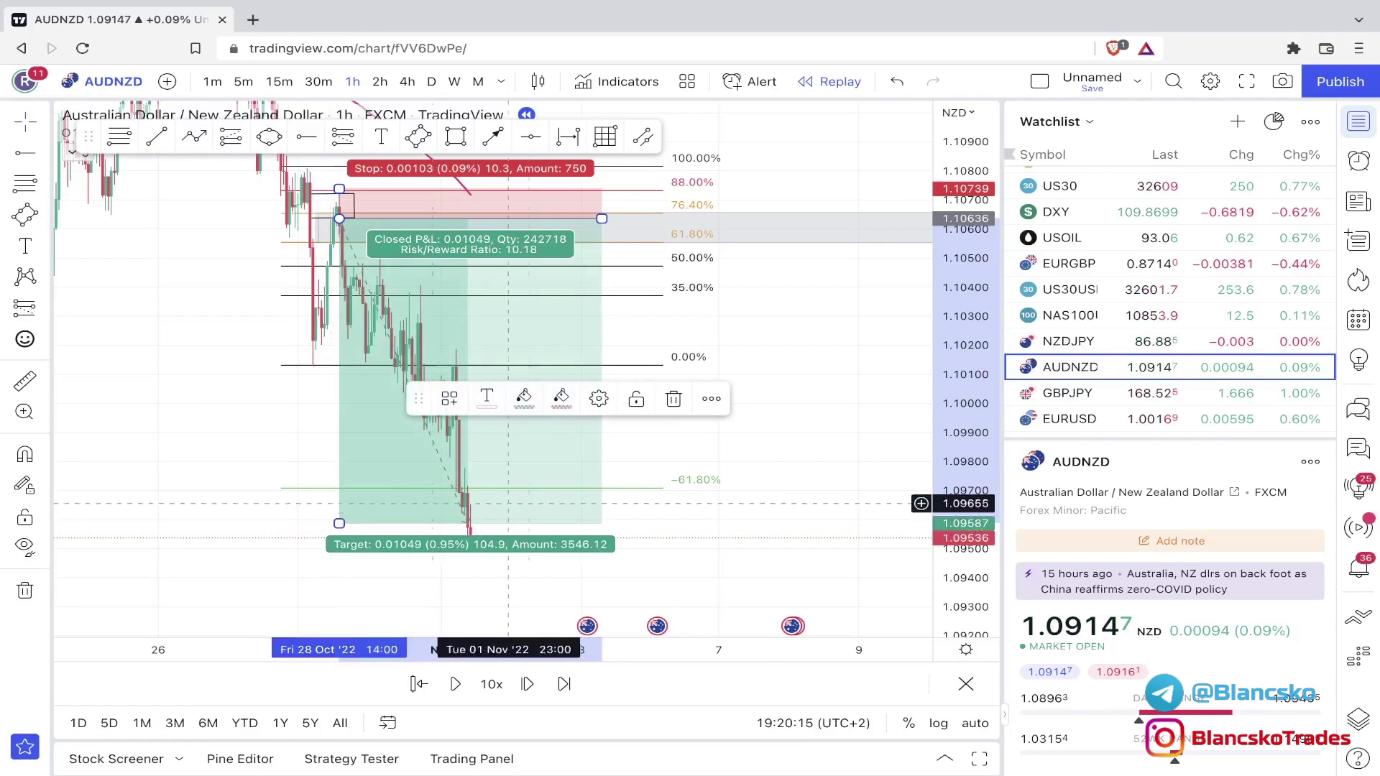
{"action": "left_click_drag", "start_coordinate": [841, 391], "coordinate": [879, 391]}
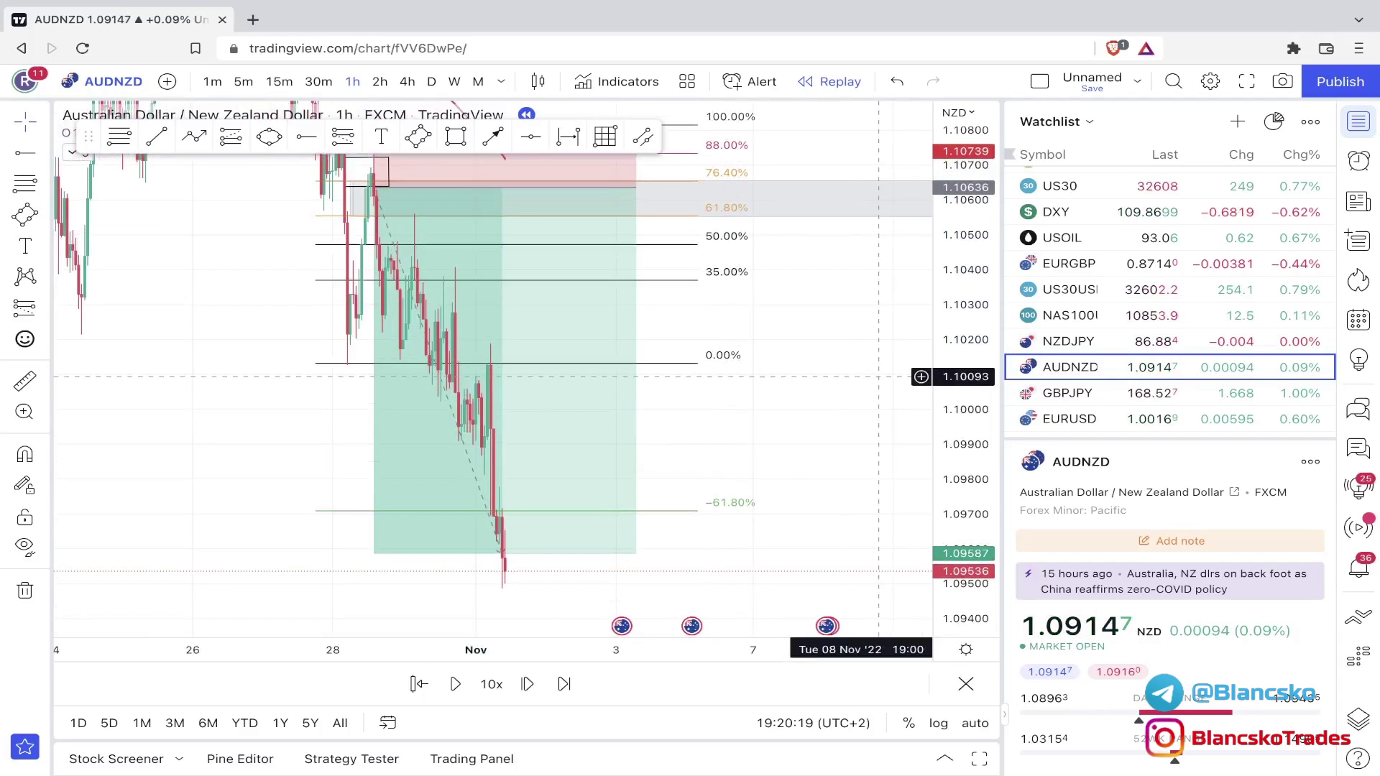
{"action": "left_click", "coordinate": [613, 319]}
{"action": "left_click", "coordinate": [859, 531]}
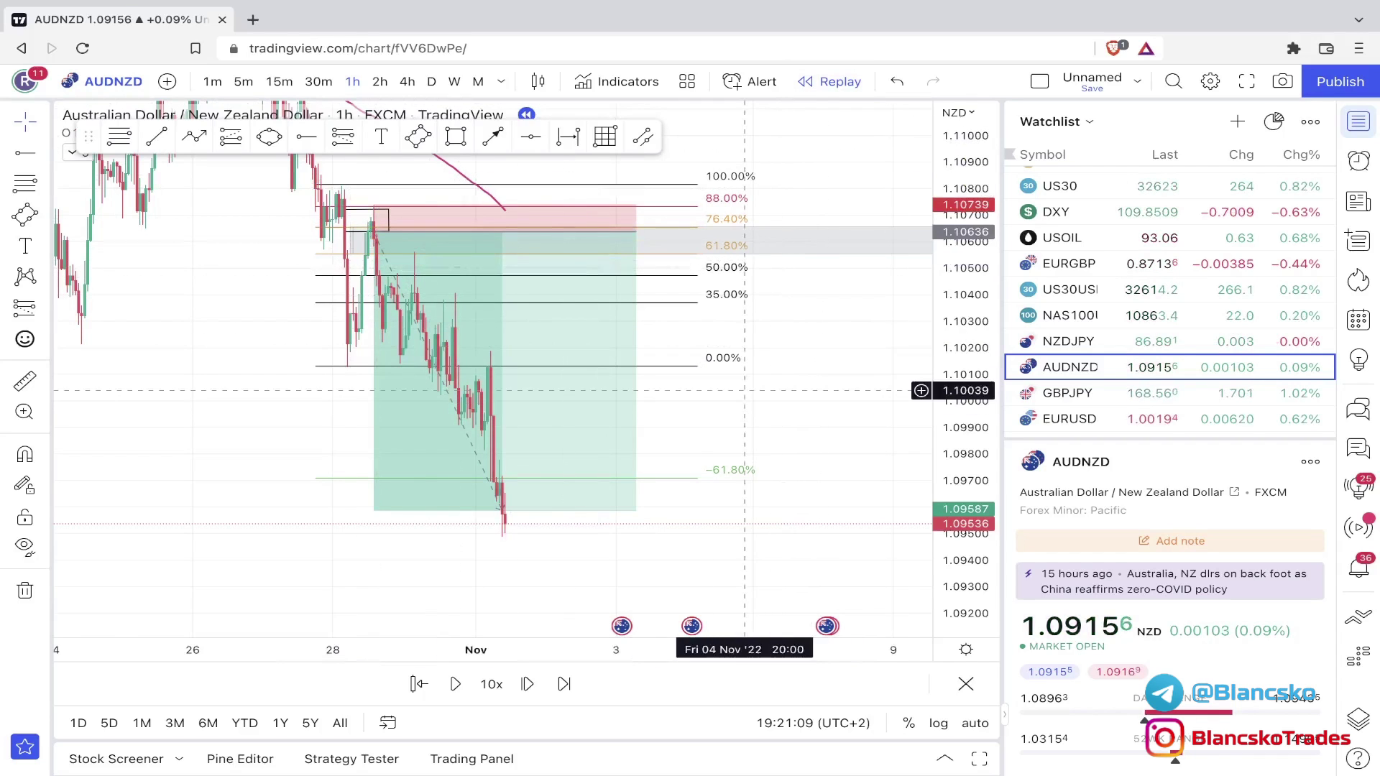
{"action": "left_click_drag", "start_coordinate": [771, 390], "coordinate": [844, 397]}
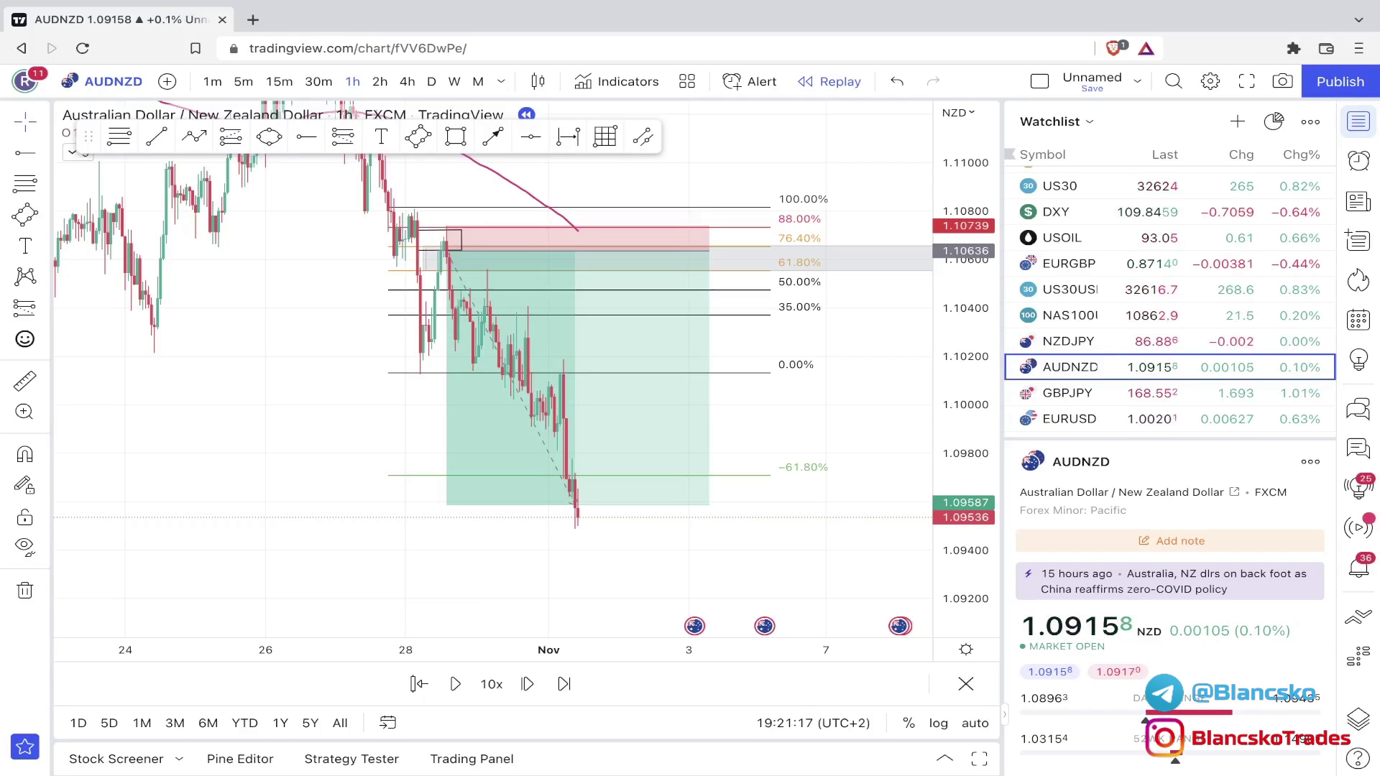
{"action": "left_click_drag", "start_coordinate": [879, 363], "coordinate": [875, 387]}
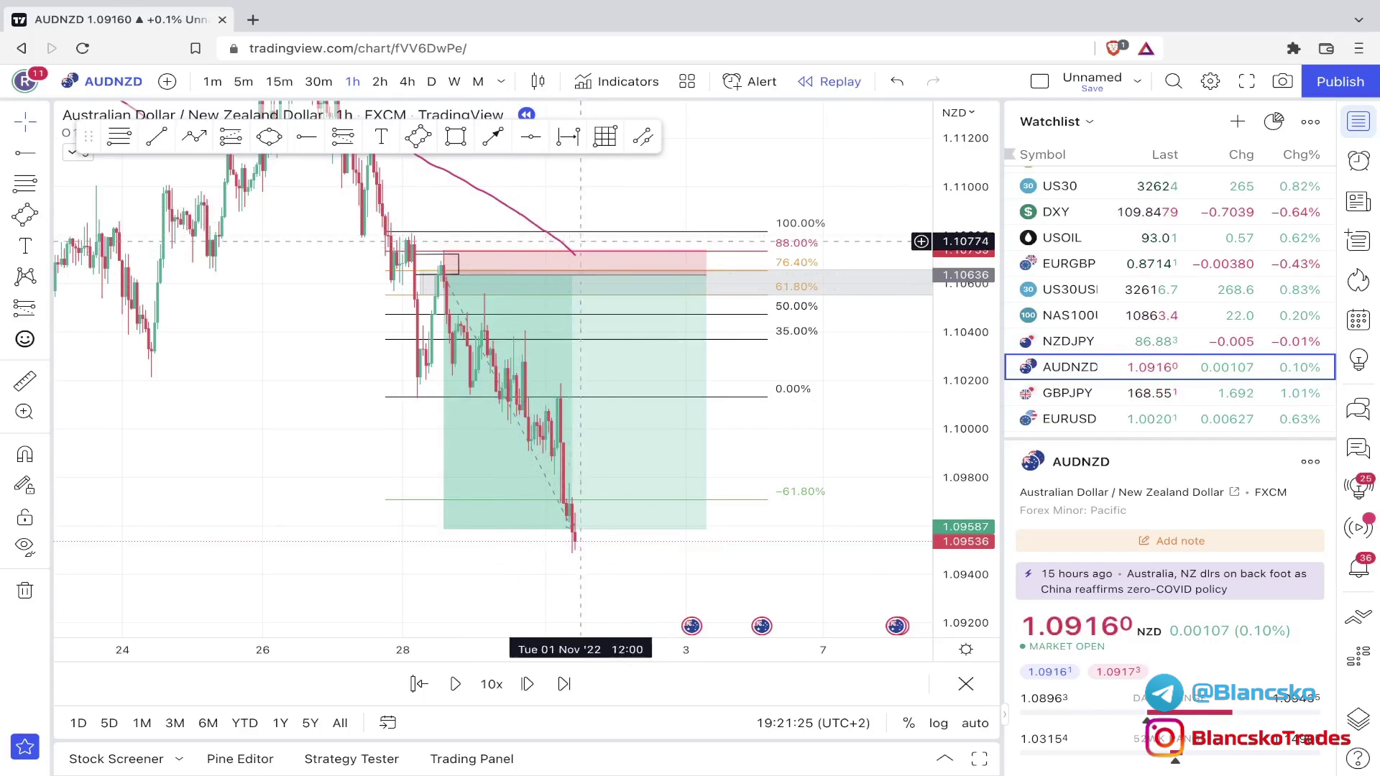
{"action": "left_click_drag", "start_coordinate": [716, 201], "coordinate": [751, 261]}
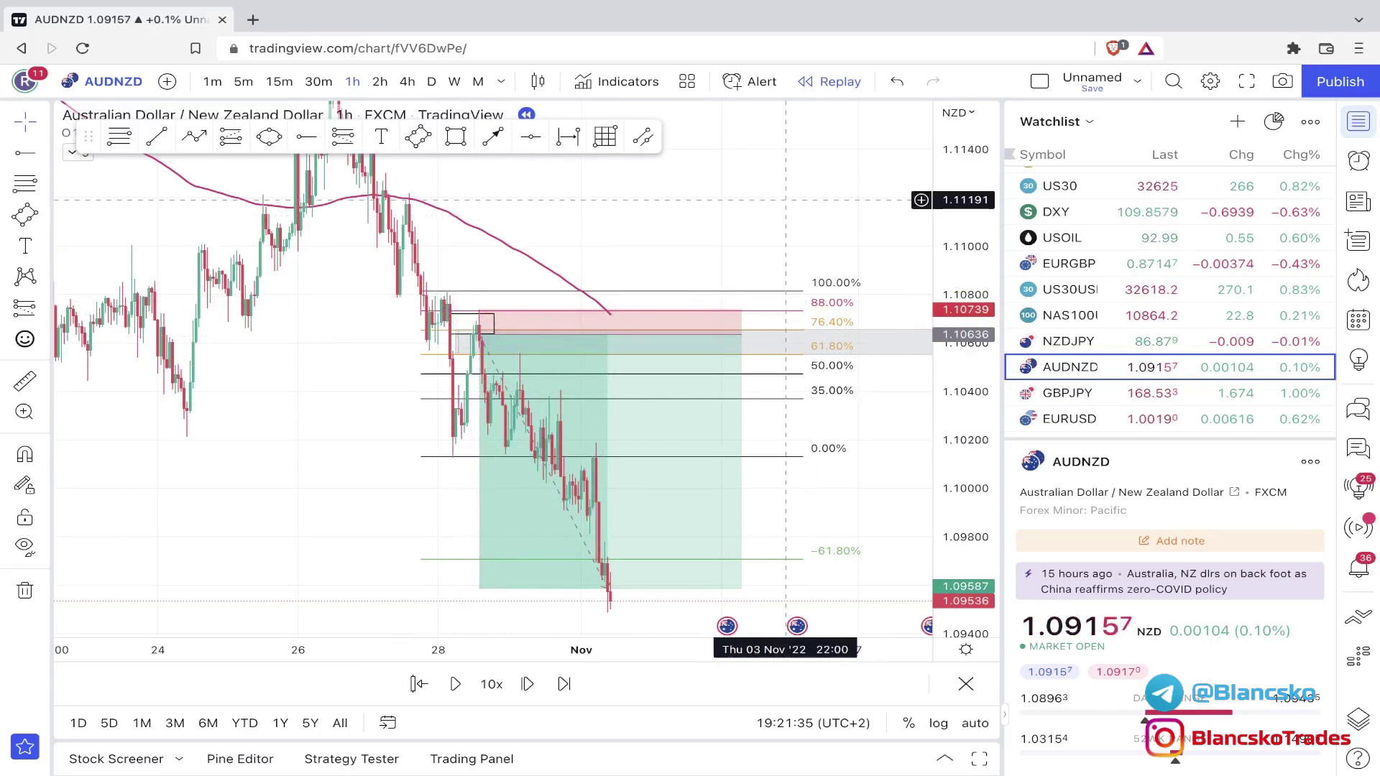
{"action": "left_click_drag", "start_coordinate": [966, 430], "coordinate": [966, 369]}
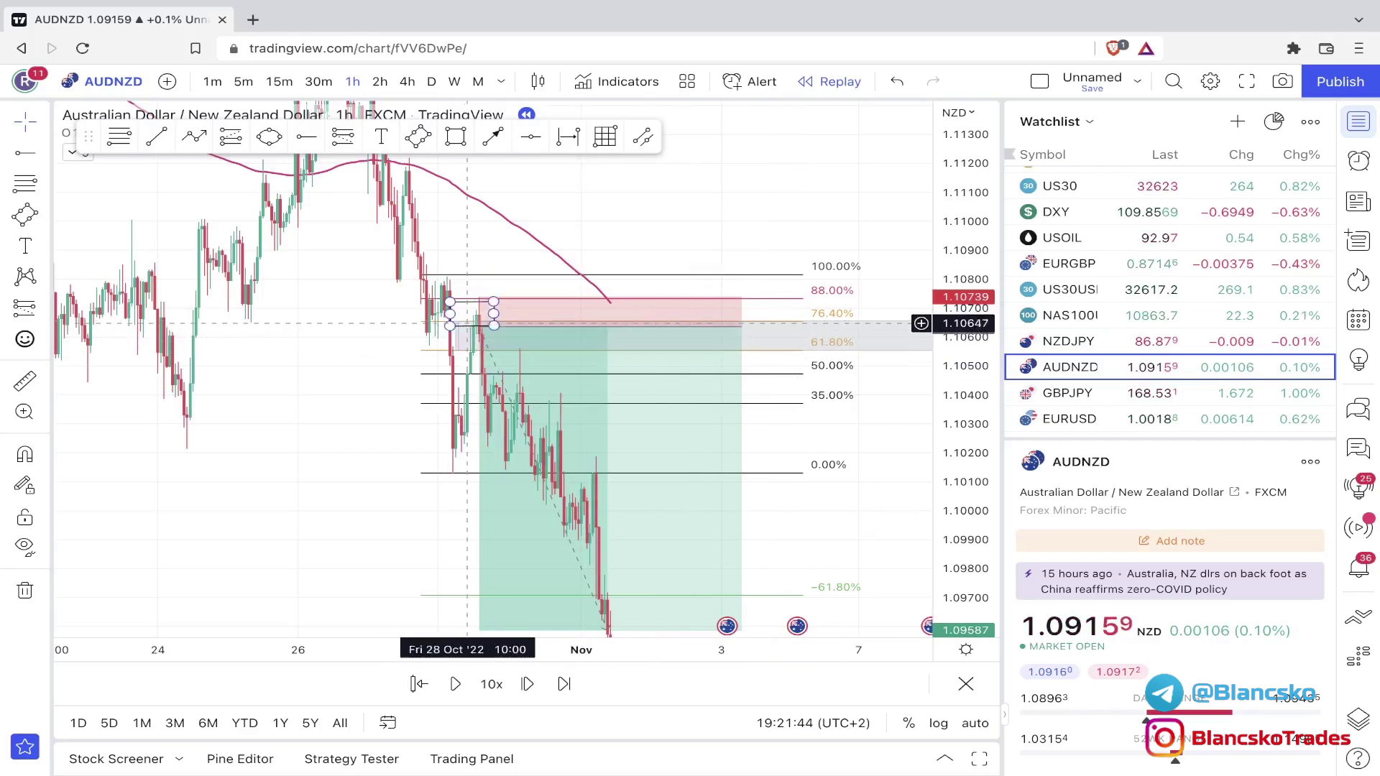
- Switch to 15-minute candles and zoom in on the order-block area
{"action": "left_click", "coordinate": [279, 81]}
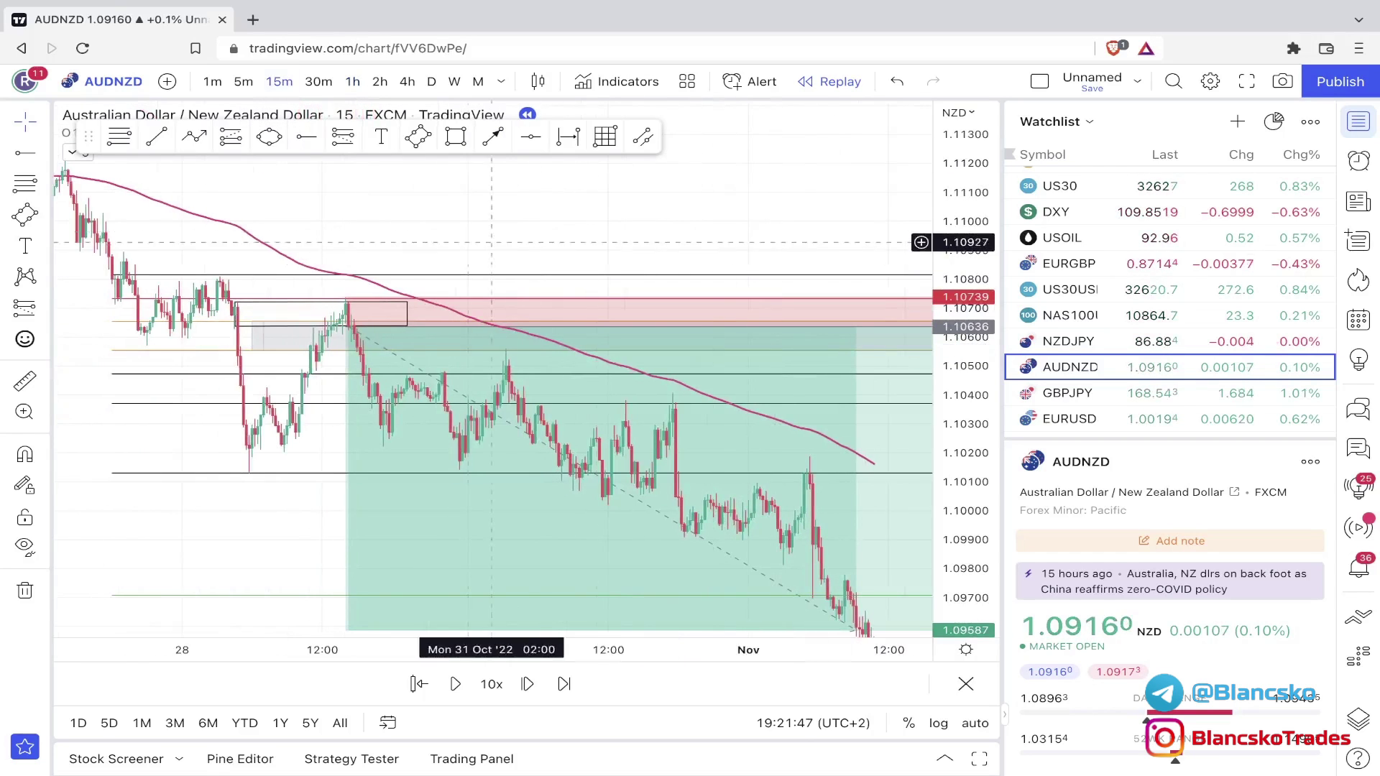
{"action": "left_click_drag", "start_coordinate": [491, 242], "coordinate": [641, 244]}
{"action": "left_click_drag", "start_coordinate": [965, 413], "coordinate": [964, 248]}
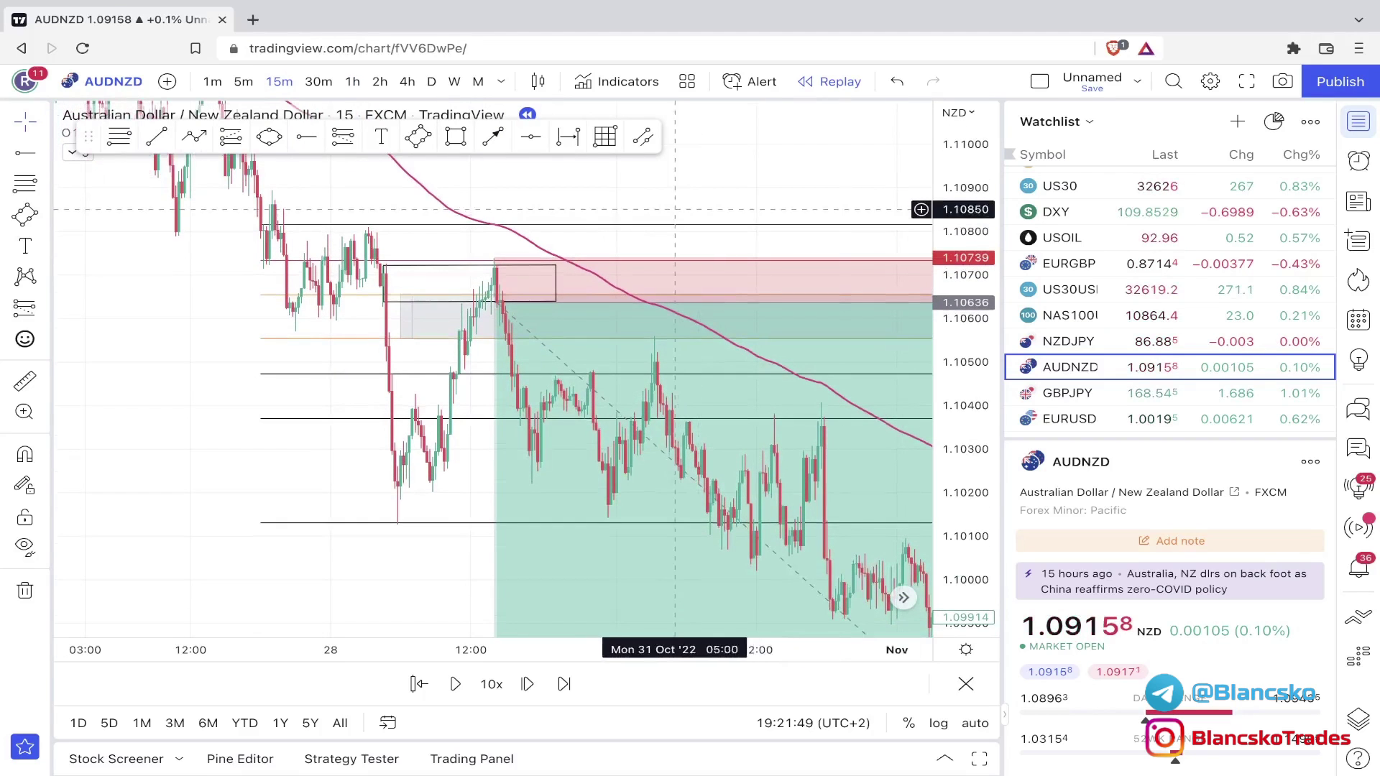
{"action": "left_click_drag", "start_coordinate": [667, 197], "coordinate": [815, 197]}
{"action": "left_click_drag", "start_coordinate": [965, 352], "coordinate": [965, 230]}
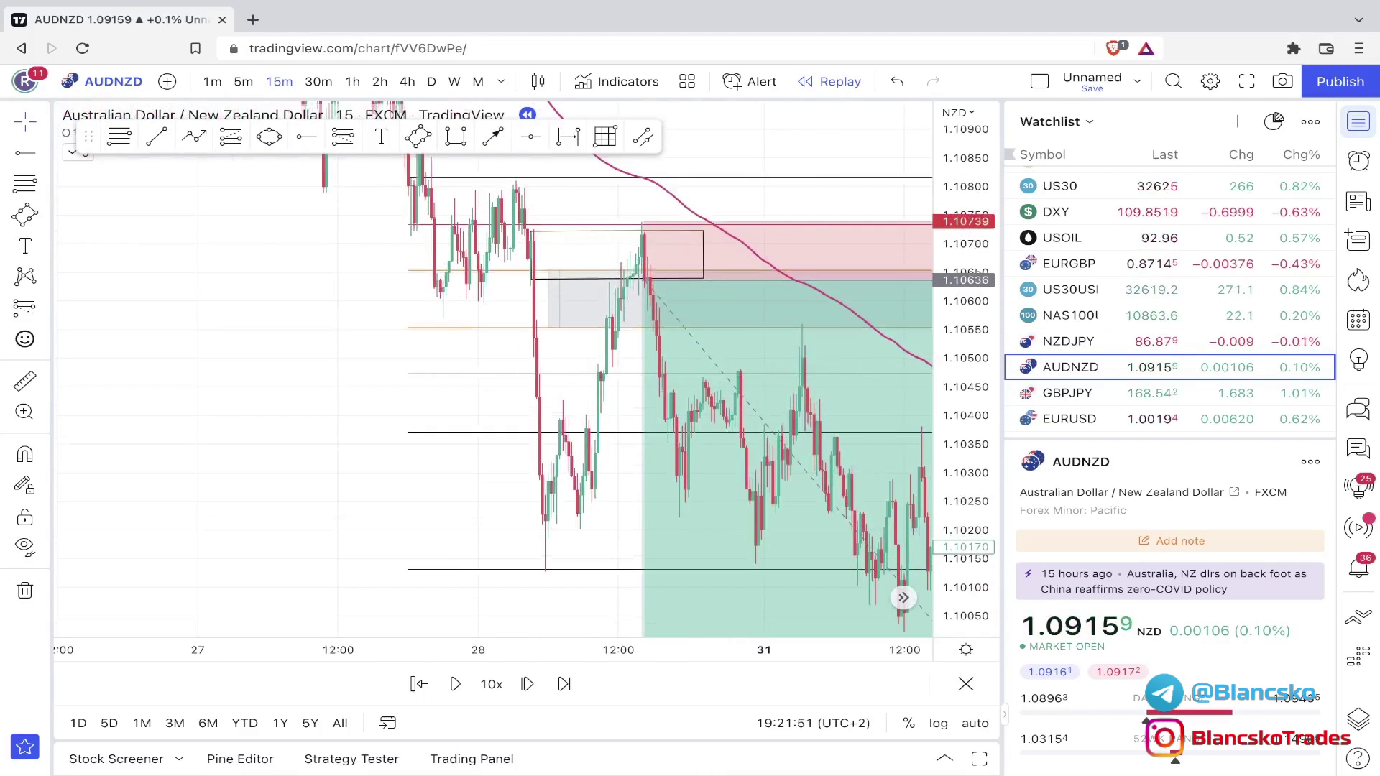
{"action": "left_click_drag", "start_coordinate": [424, 335], "coordinate": [275, 323]}
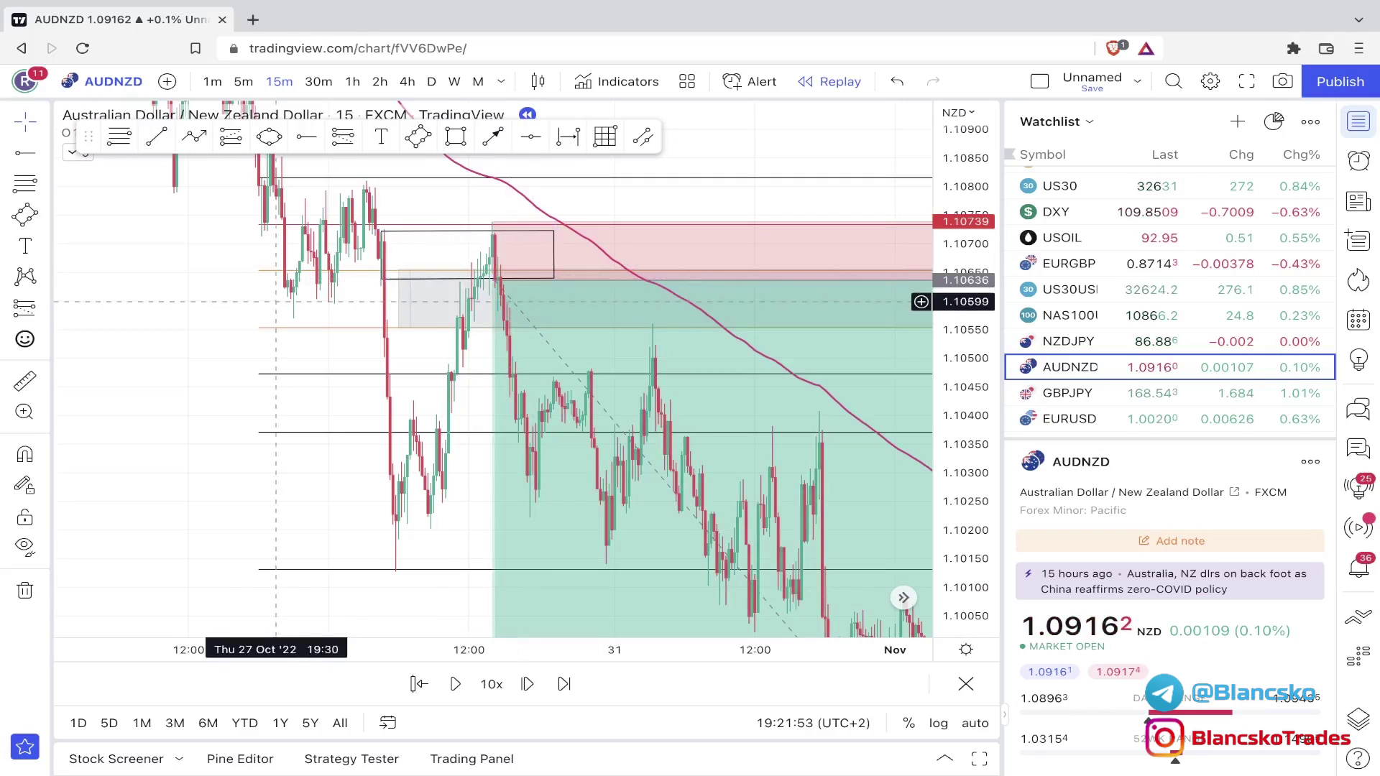
- Delete the old order-block rectangle from the chart
{"action": "left_click", "coordinate": [379, 259]}
{"action": "left_click", "coordinate": [381, 260]}
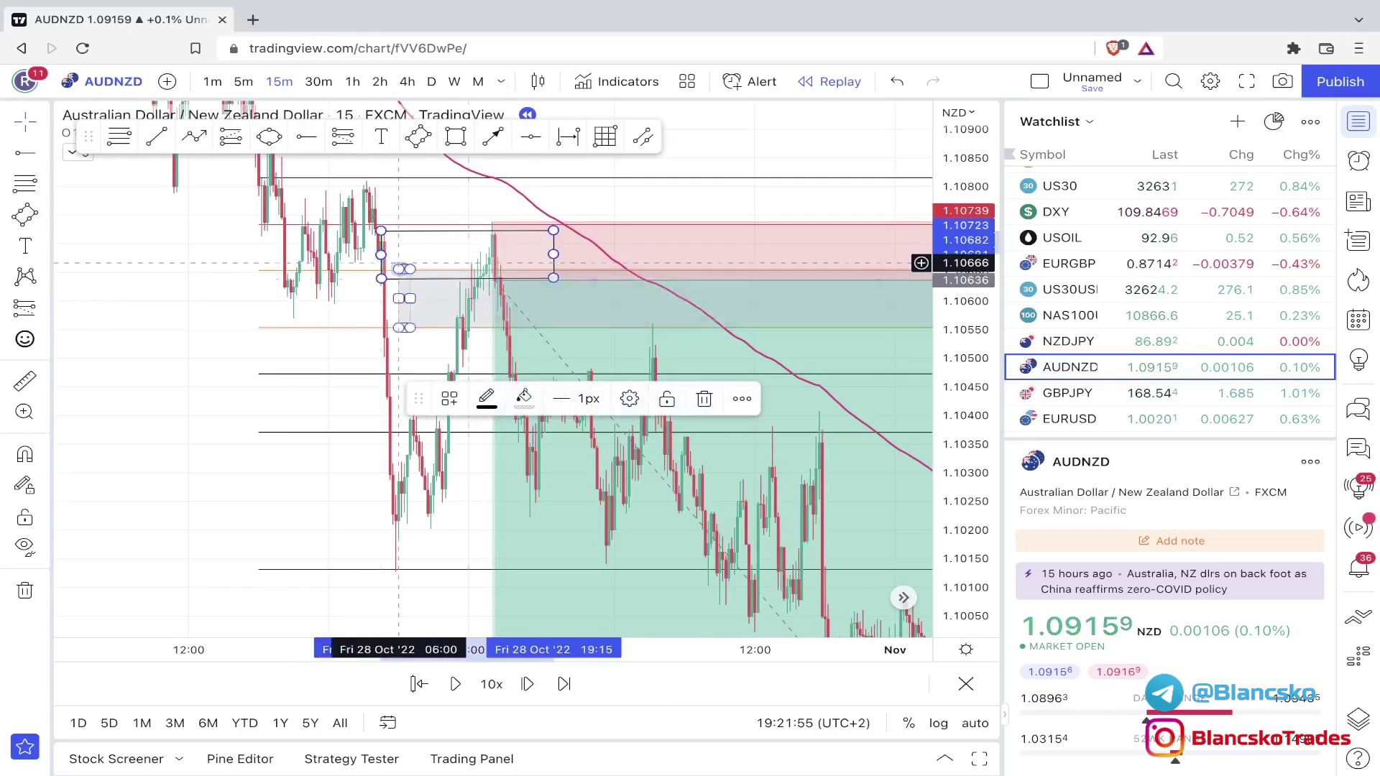
{"action": "left_click", "coordinate": [698, 400]}
- Draw a new rectangle over the 28 Oct order-block candles up to the 14:45 candle
{"action": "left_click_drag", "start_coordinate": [232, 289], "coordinate": [253, 322]}
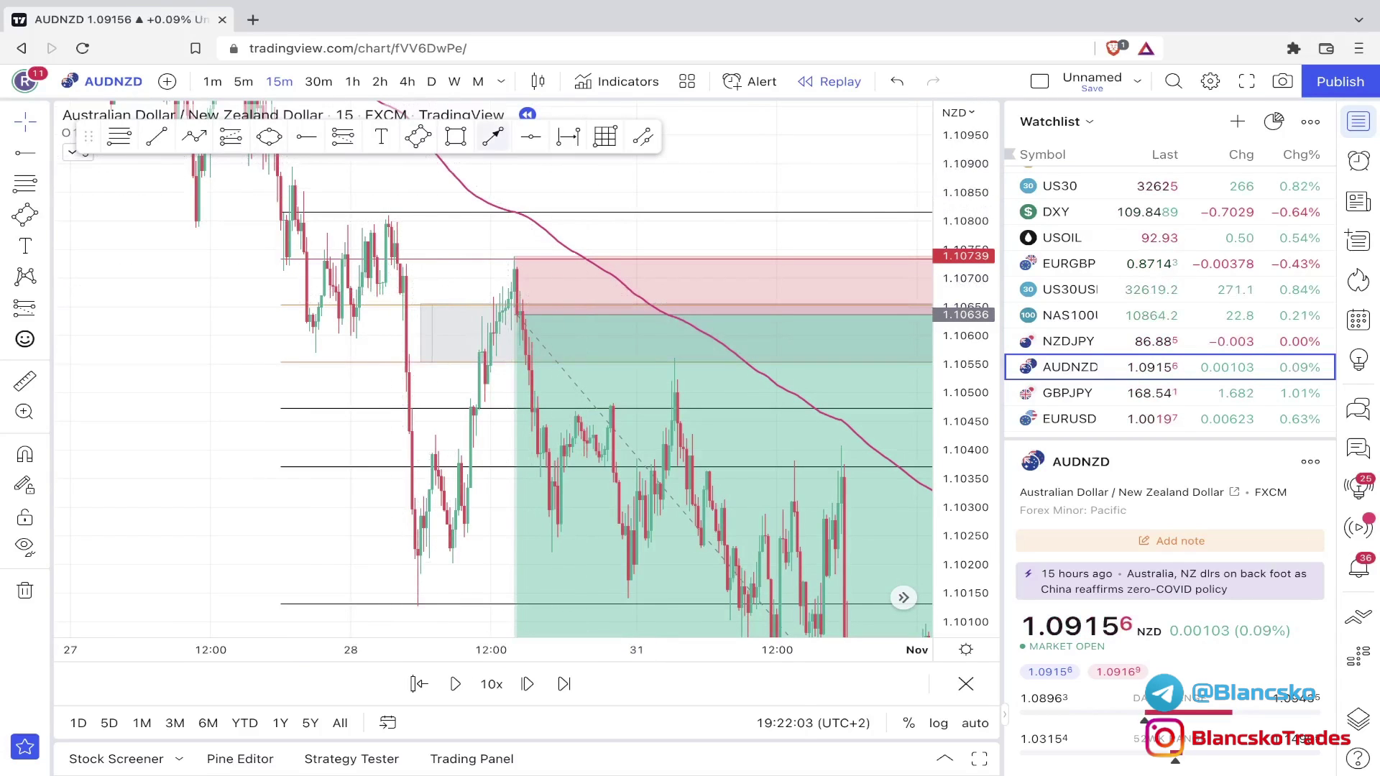
{"action": "left_click", "coordinate": [418, 135]}
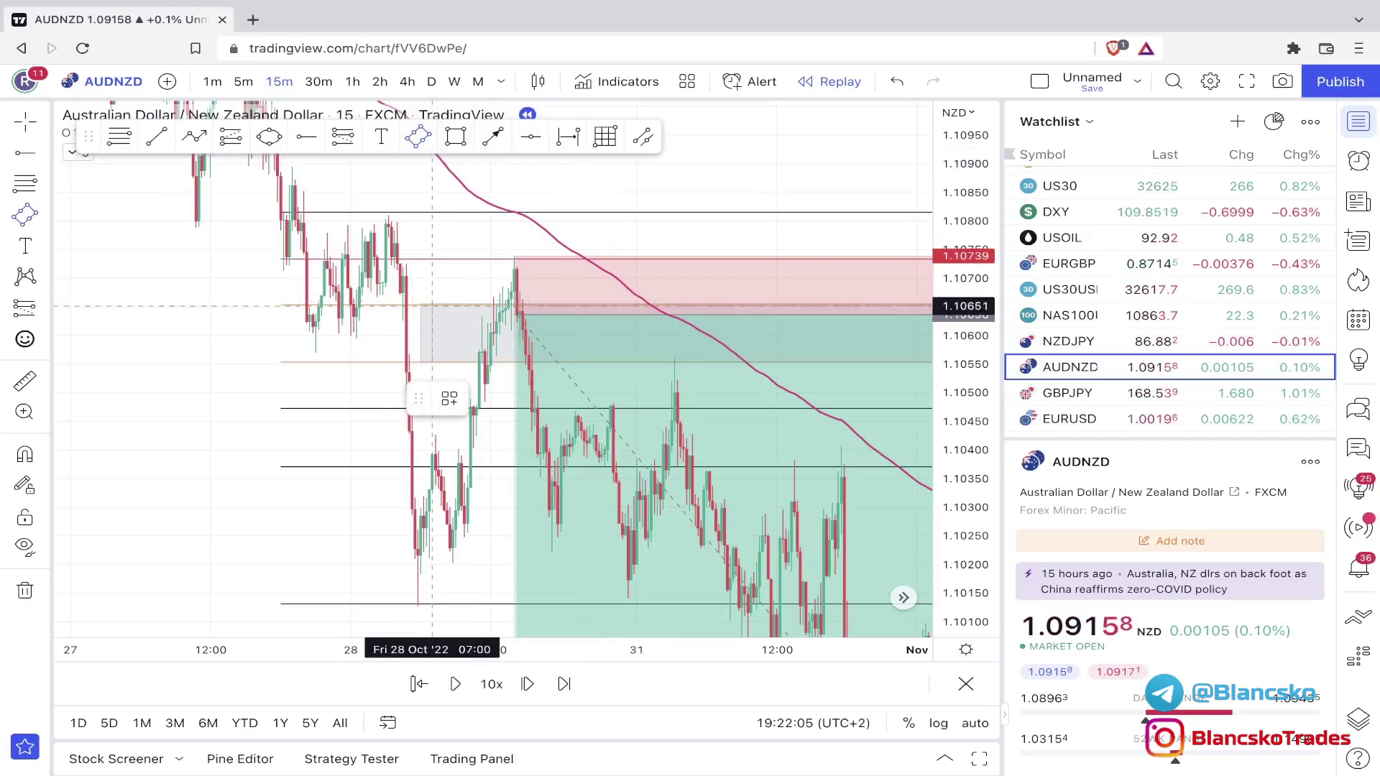
{"action": "left_click", "coordinate": [402, 292]}
{"action": "left_click", "coordinate": [522, 280]}
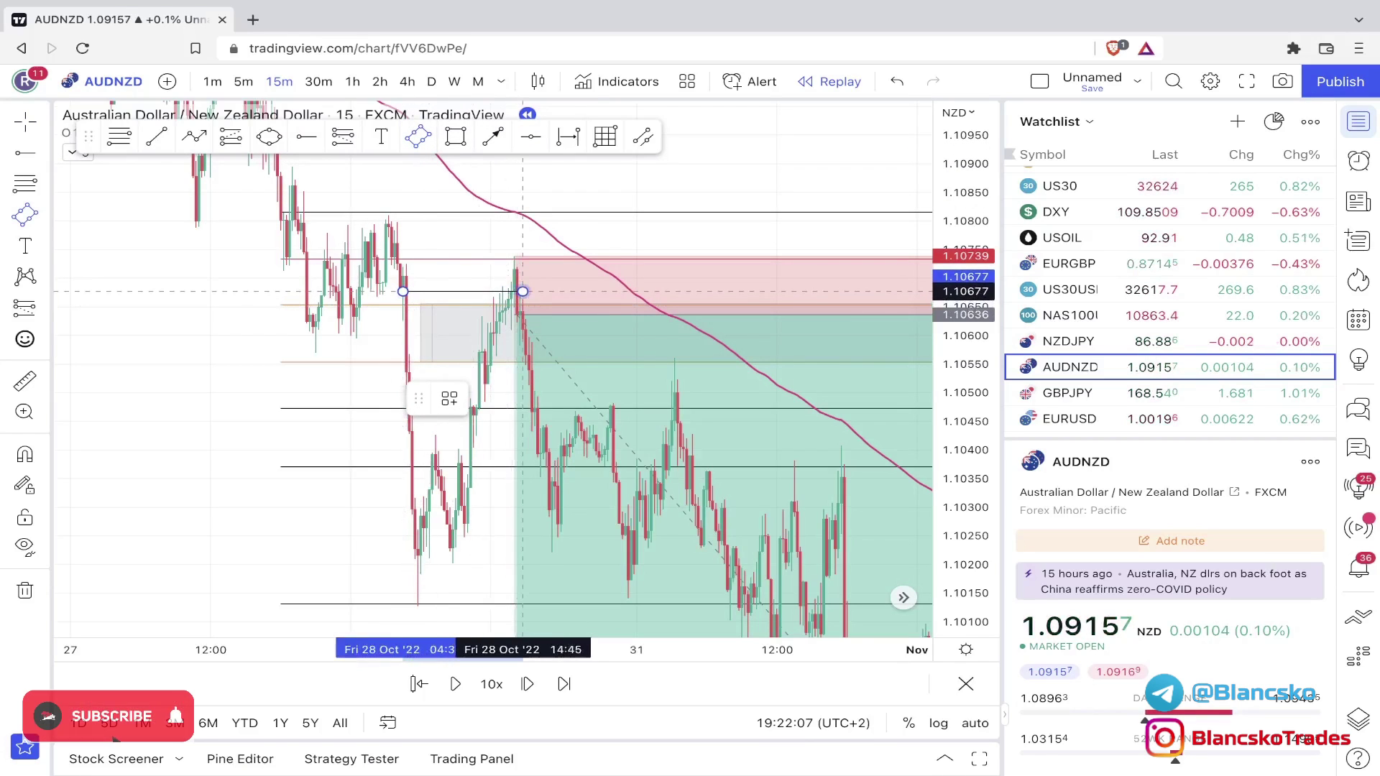
{"action": "left_click", "coordinate": [523, 269]}
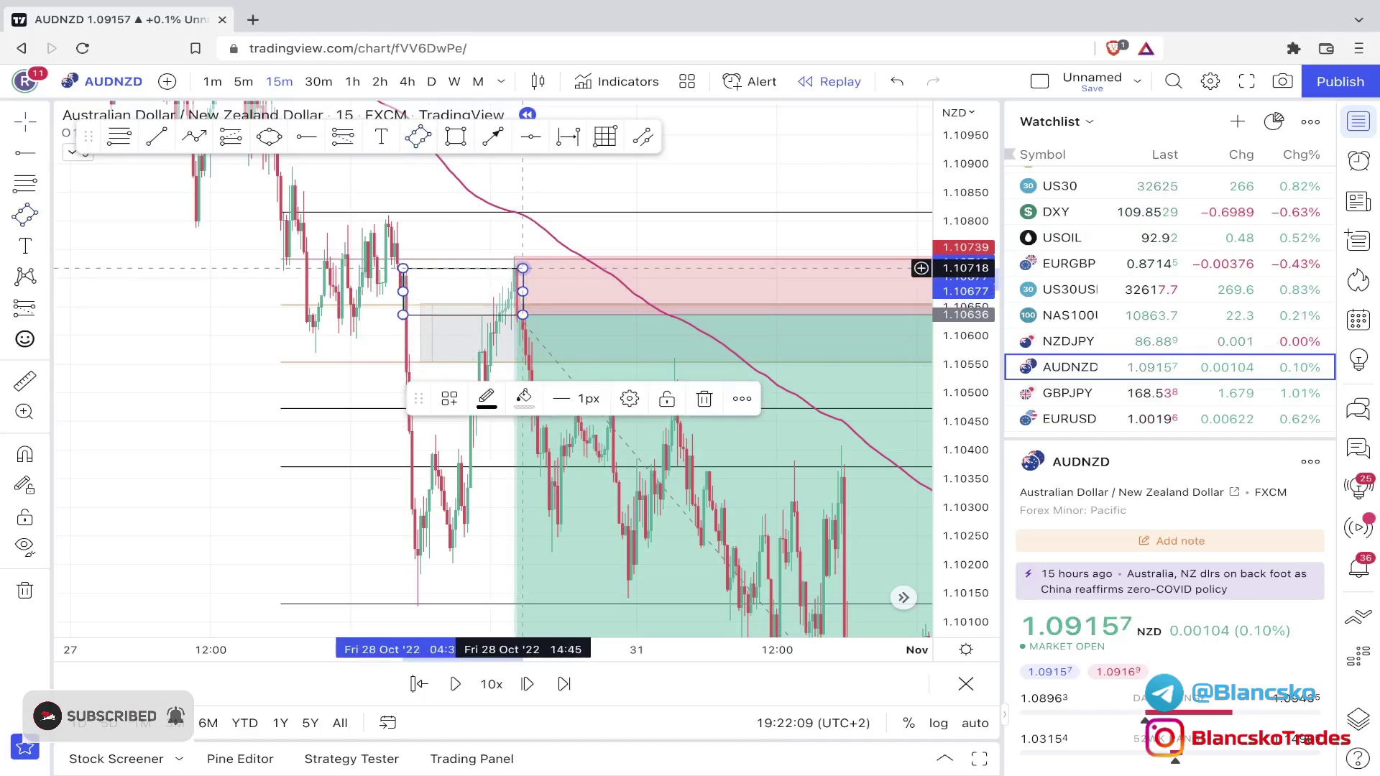
{"action": "left_click", "coordinate": [669, 164]}
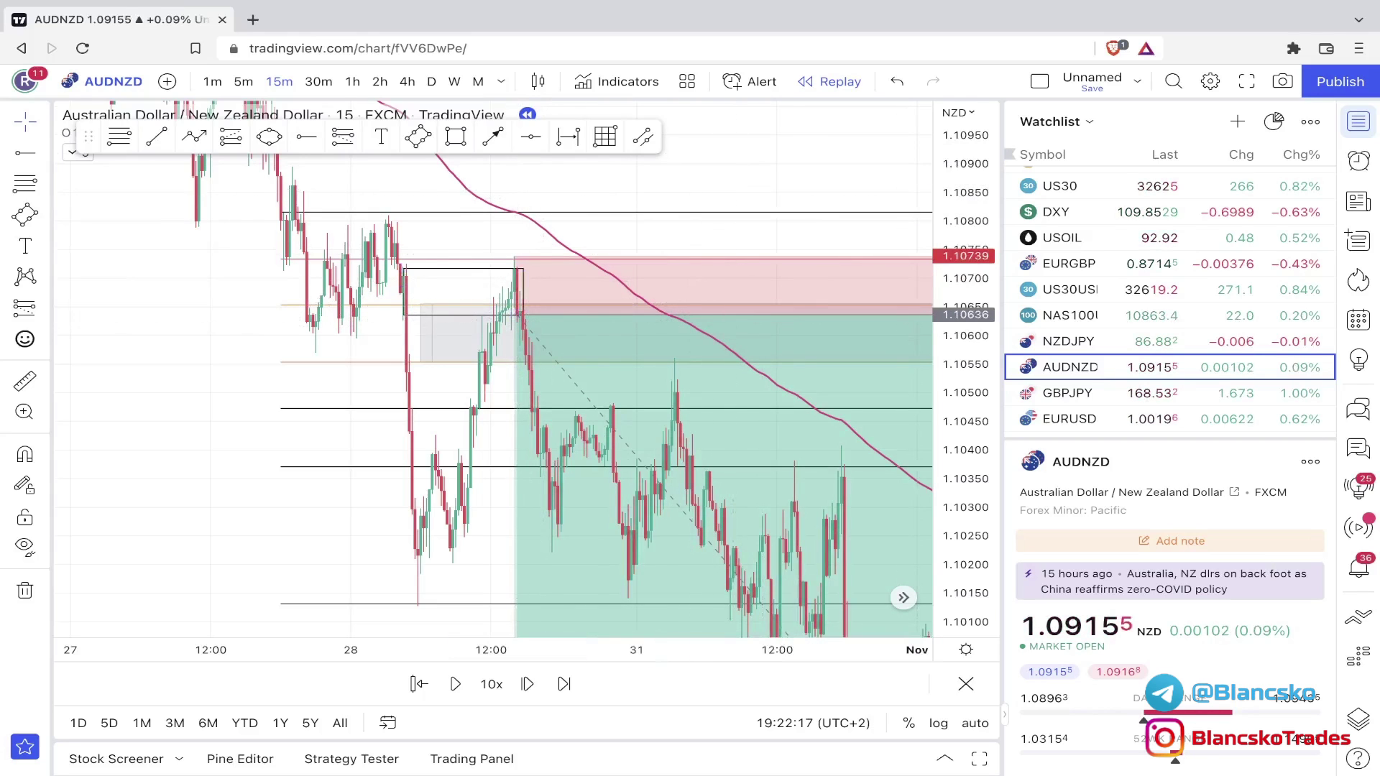
{"action": "left_click_drag", "start_coordinate": [963, 179], "coordinate": [963, 320]}
- Compress the price scale and select the short position to check its stop
{"action": "left_click_drag", "start_coordinate": [803, 208], "coordinate": [783, 177]}
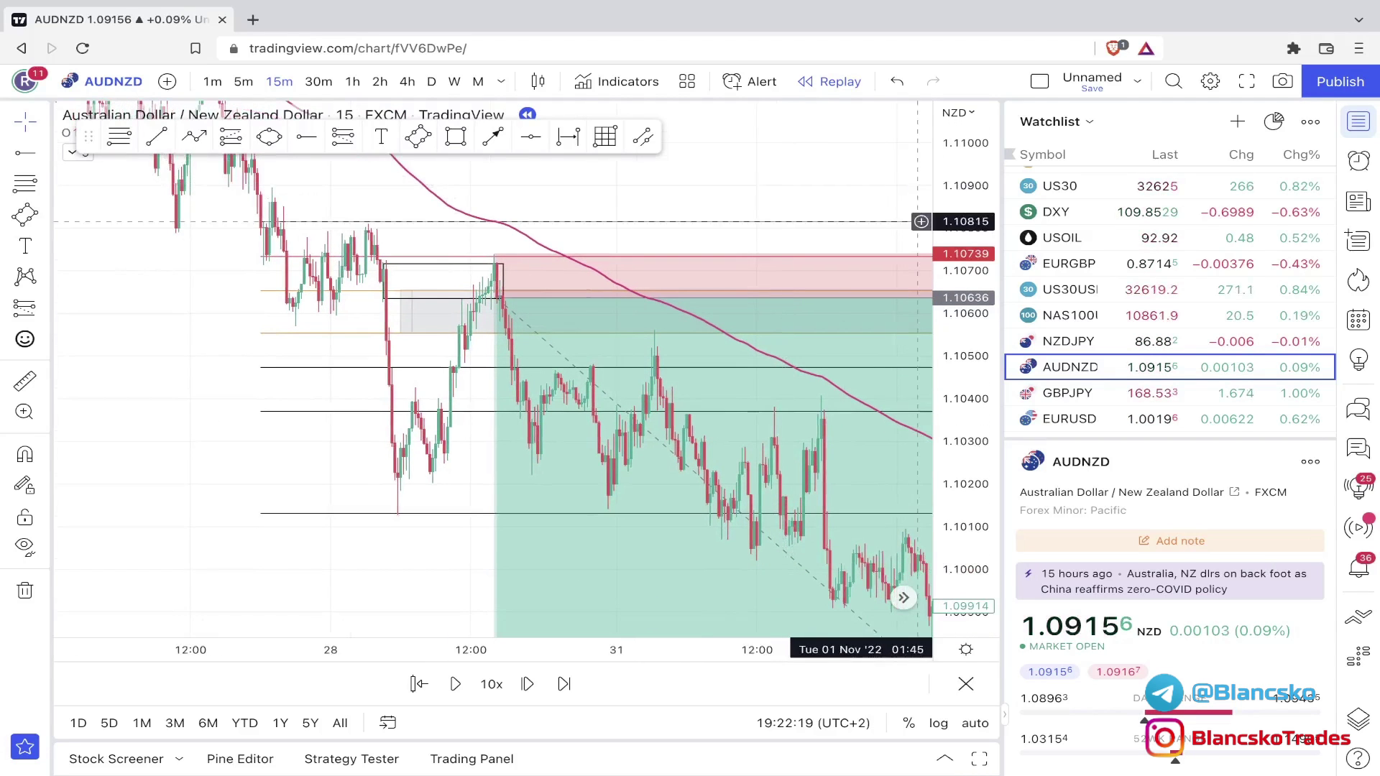
{"action": "left_click_drag", "start_coordinate": [964, 225], "coordinate": [963, 333]}
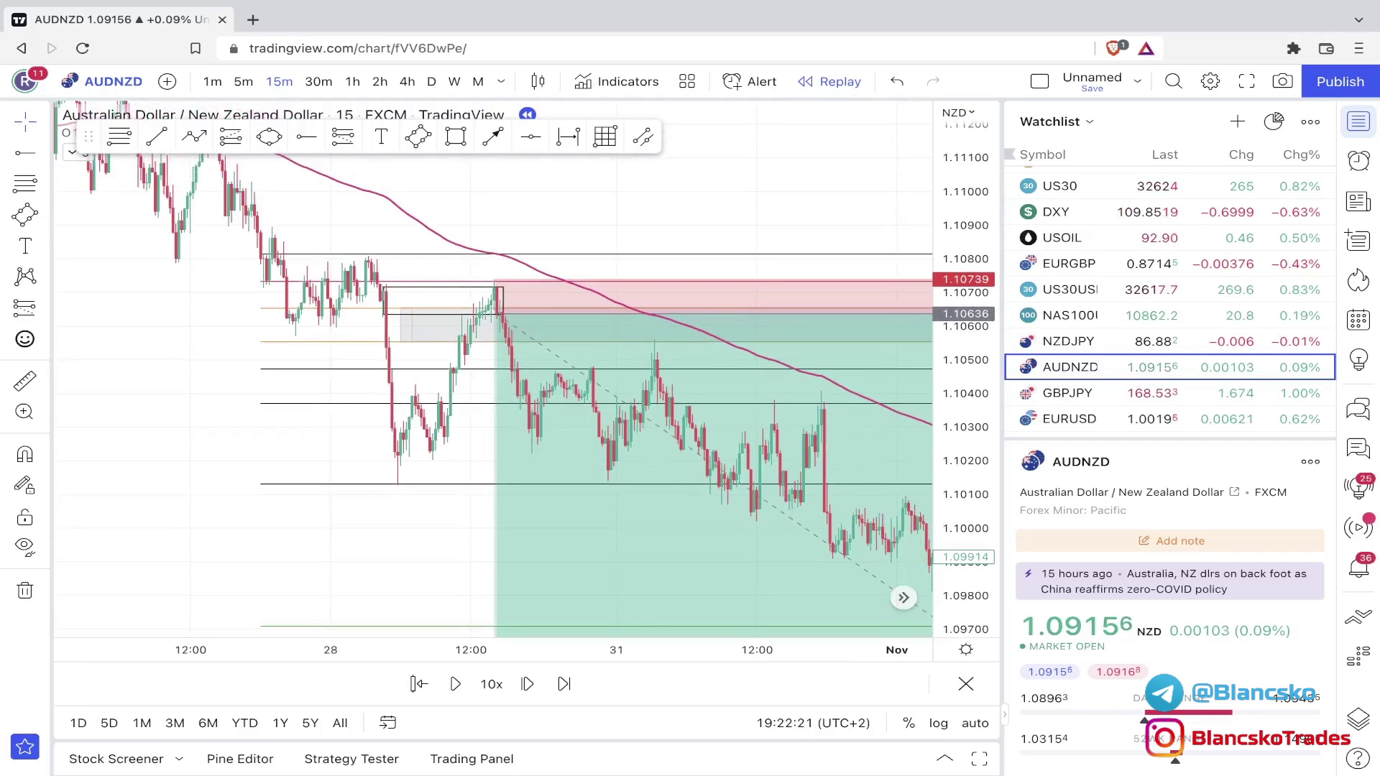
{"action": "left_click", "coordinate": [493, 270]}
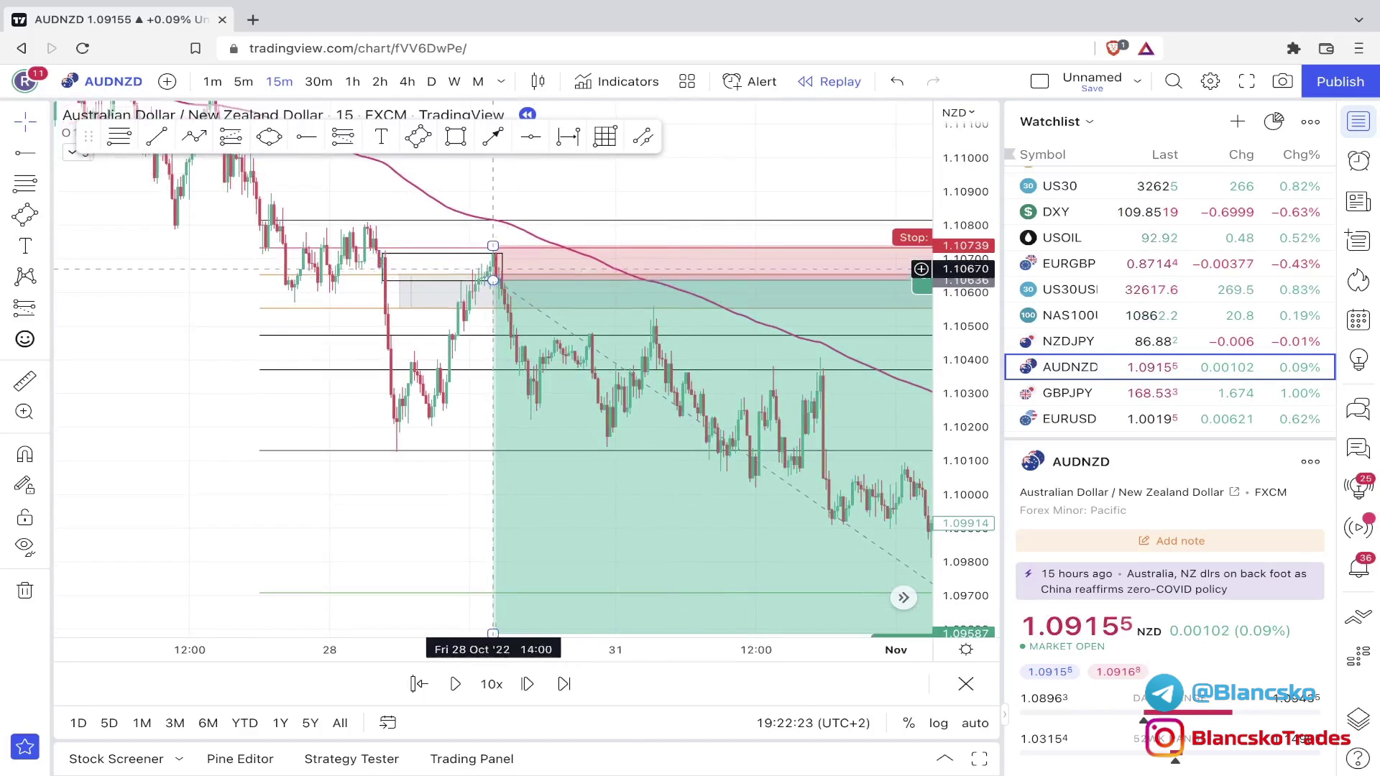
- Advance the replay and pan to where the decline reaches the 1.09587 target
{"action": "left_click_drag", "start_coordinate": [822, 182], "coordinate": [807, 157]}
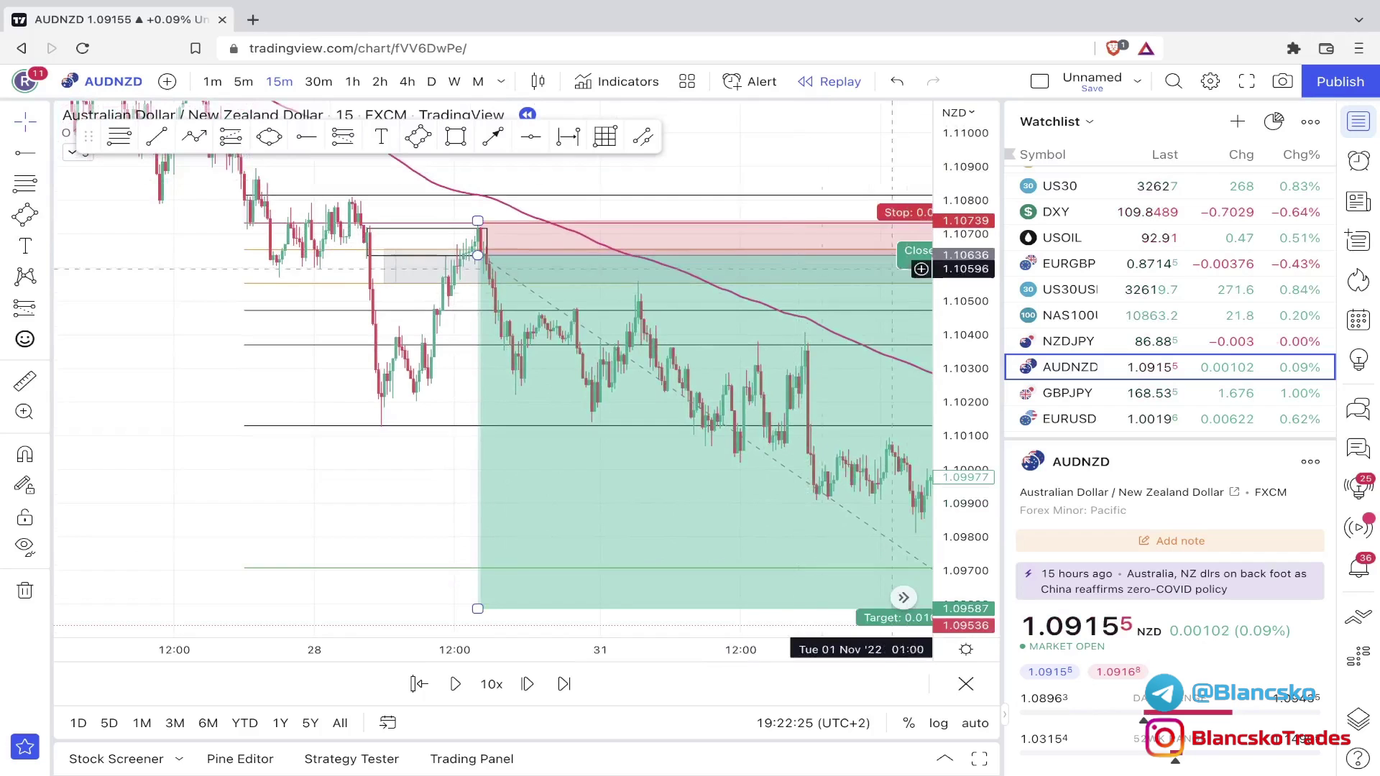
{"action": "left_click_drag", "start_coordinate": [963, 314], "coordinate": [963, 369]}
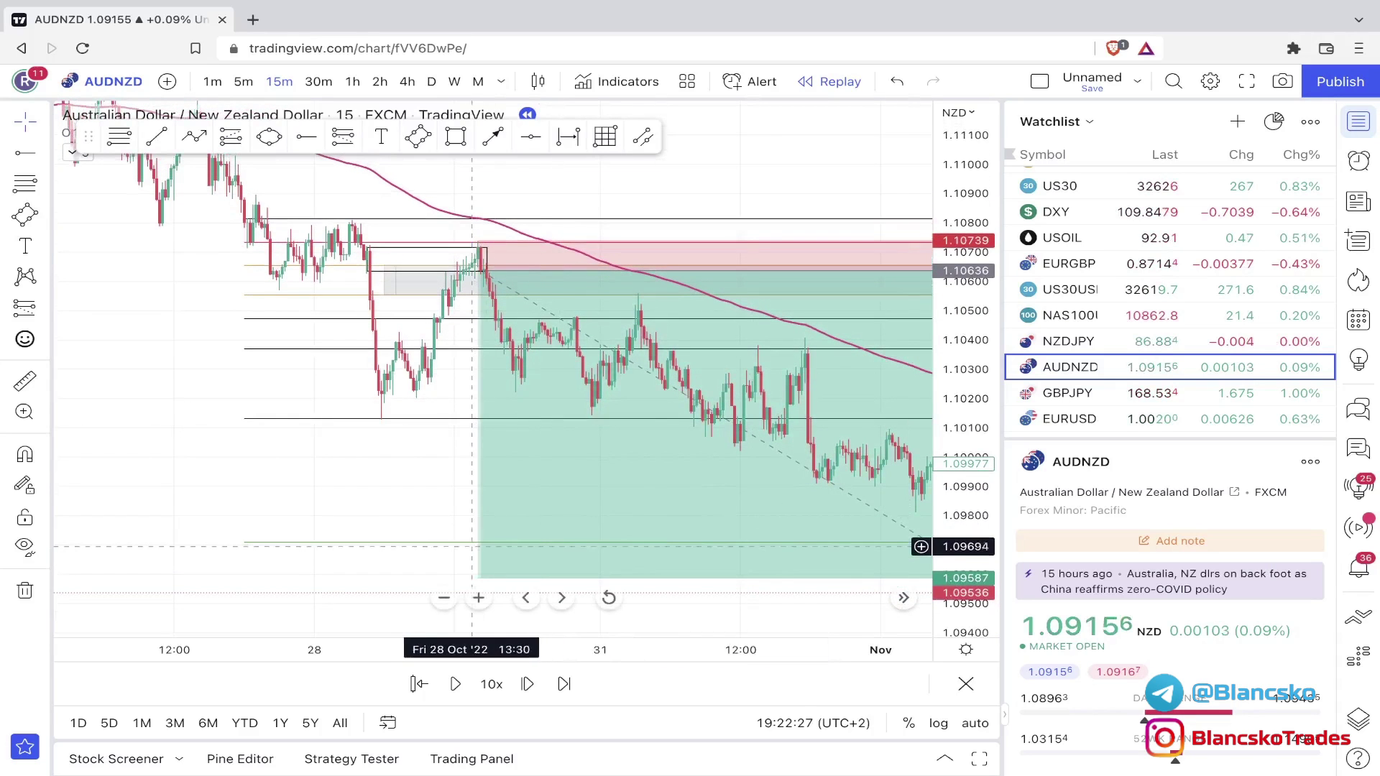
{"action": "key", "text": "shift+Right"}
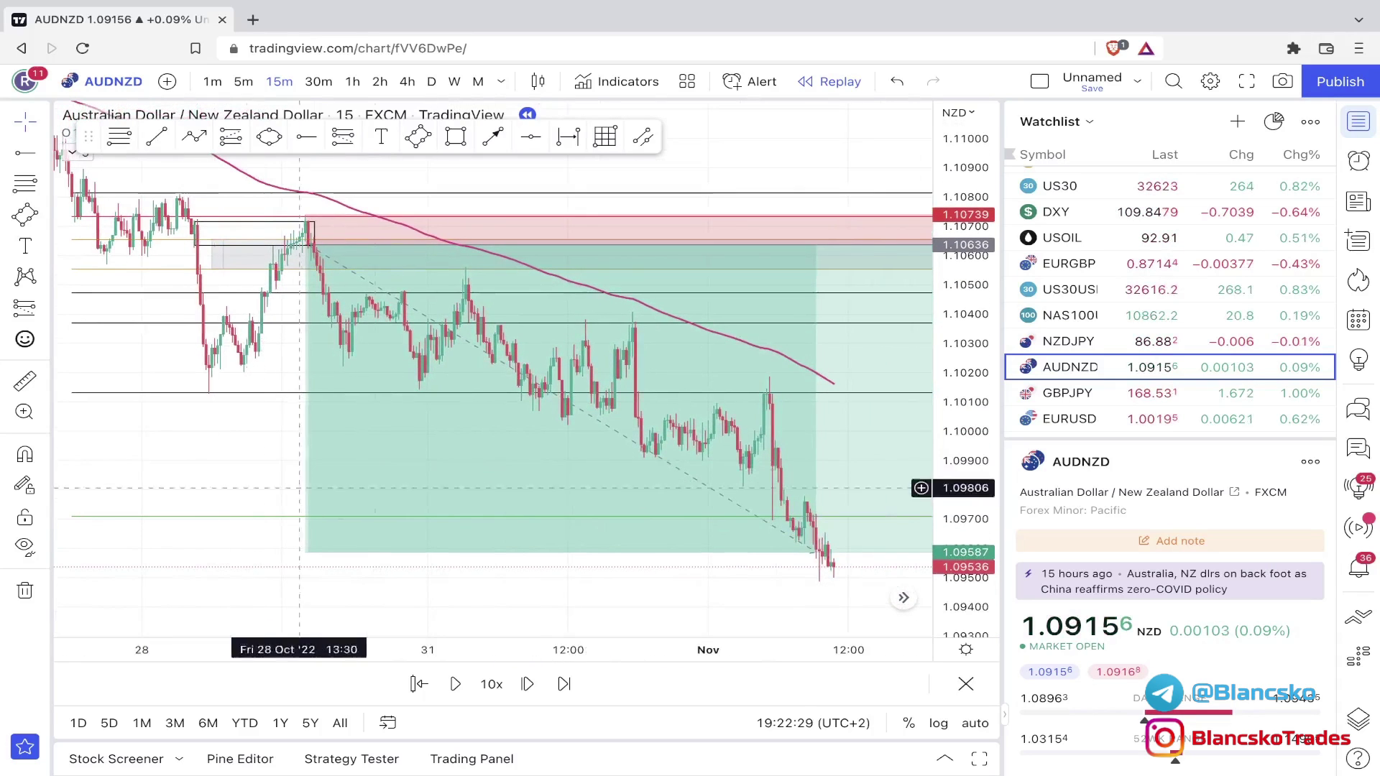
{"action": "left_click_drag", "start_coordinate": [722, 604], "coordinate": [476, 549]}
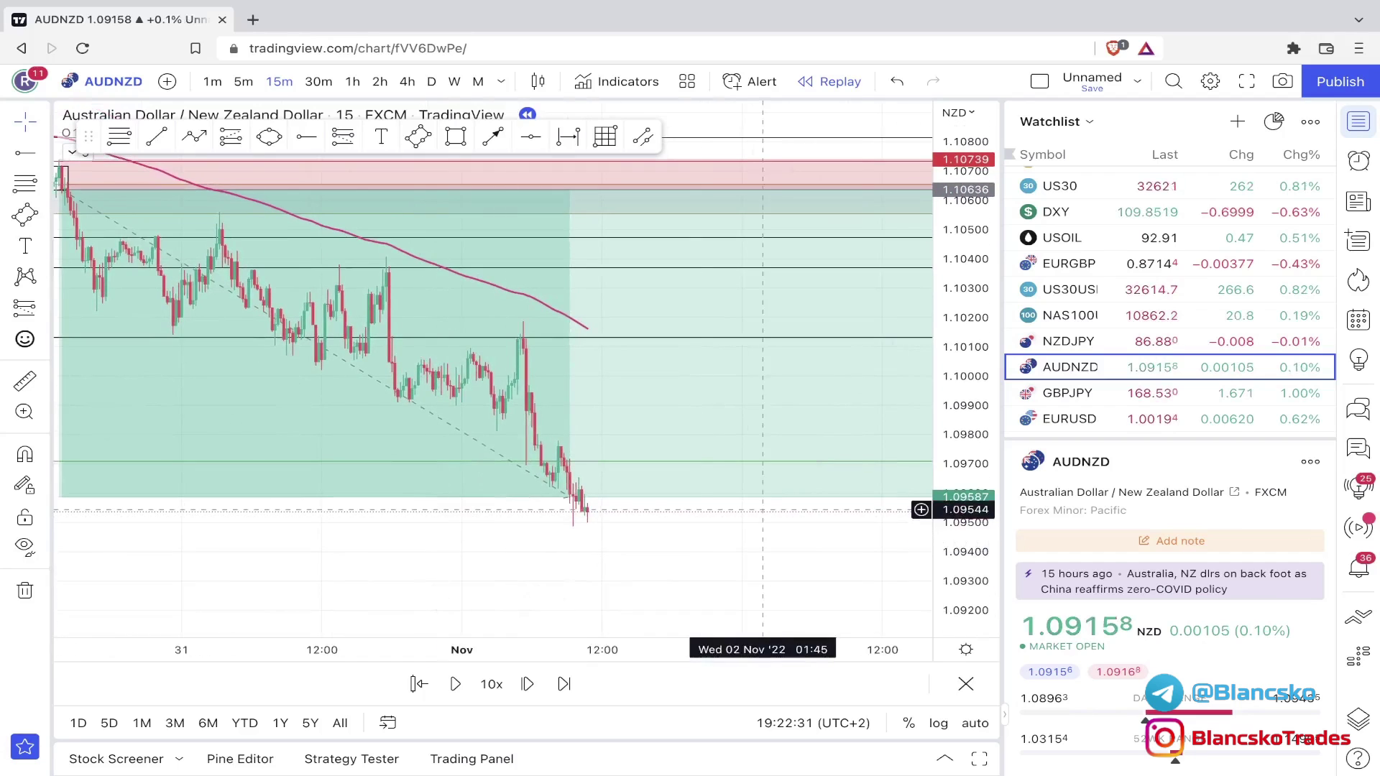
{"action": "left_click_drag", "start_coordinate": [964, 467], "coordinate": [963, 388]}
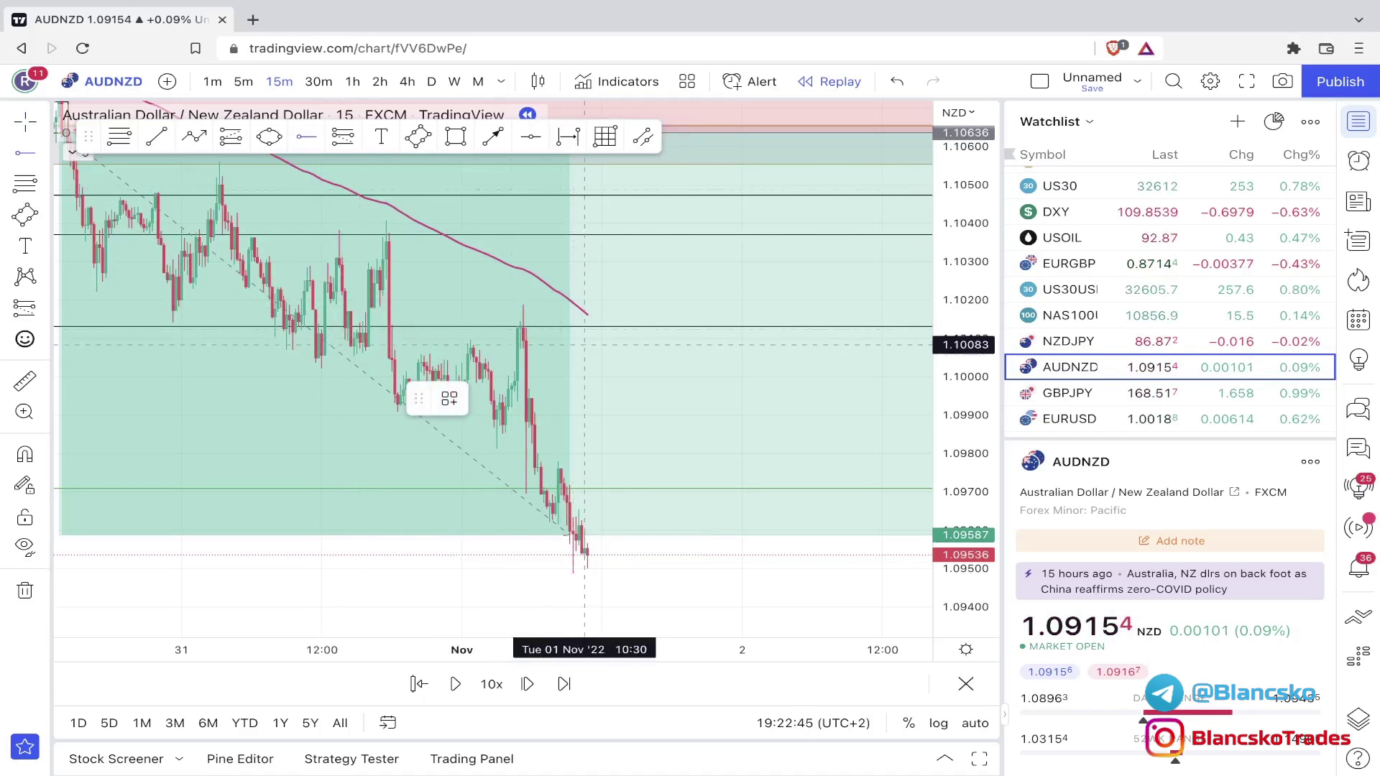
- Place a horizontal ray at 1.09784, just above the short target, then zoom out both axes
{"action": "left_click", "coordinate": [506, 300]}
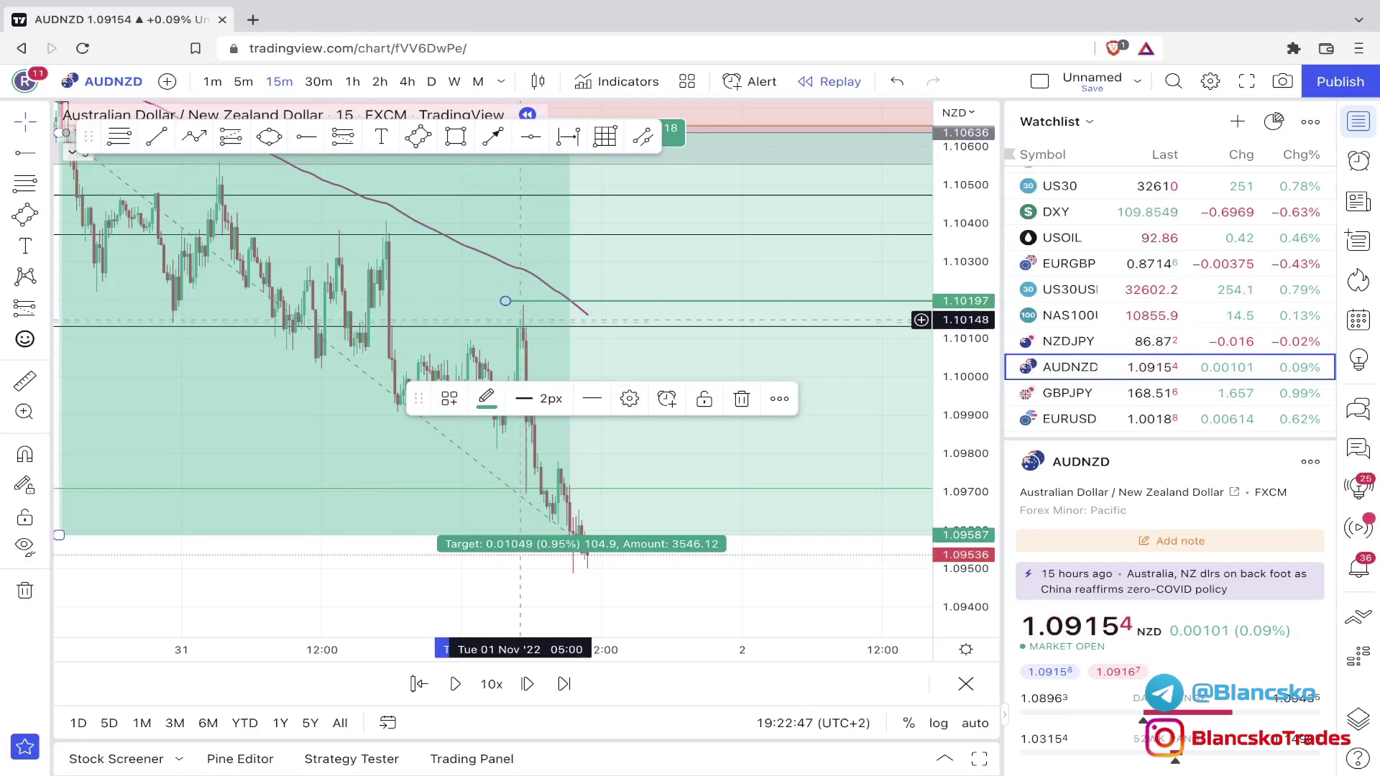
{"action": "left_click_drag", "start_coordinate": [749, 576], "coordinate": [722, 501]}
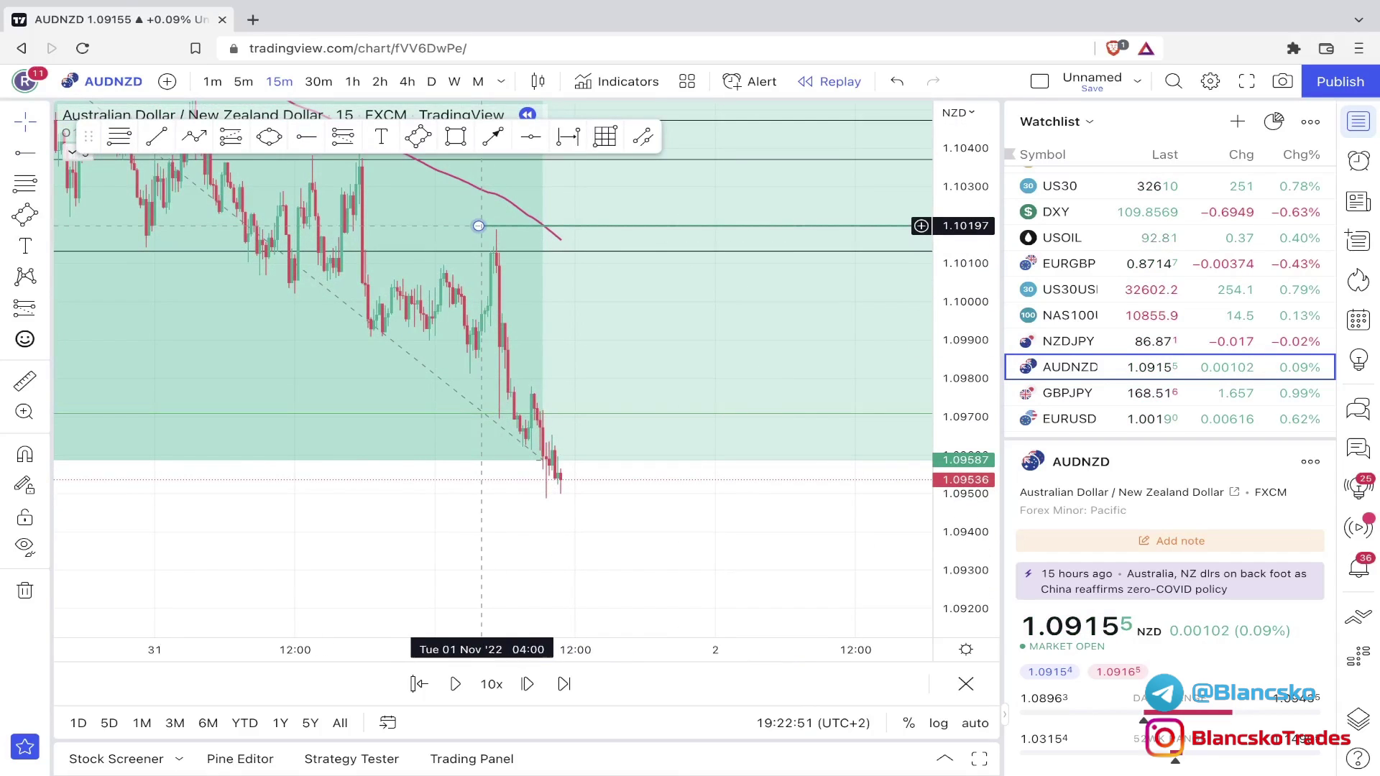
{"action": "left_click_drag", "start_coordinate": [478, 224], "coordinate": [511, 384]}
{"action": "left_click", "coordinate": [607, 563]}
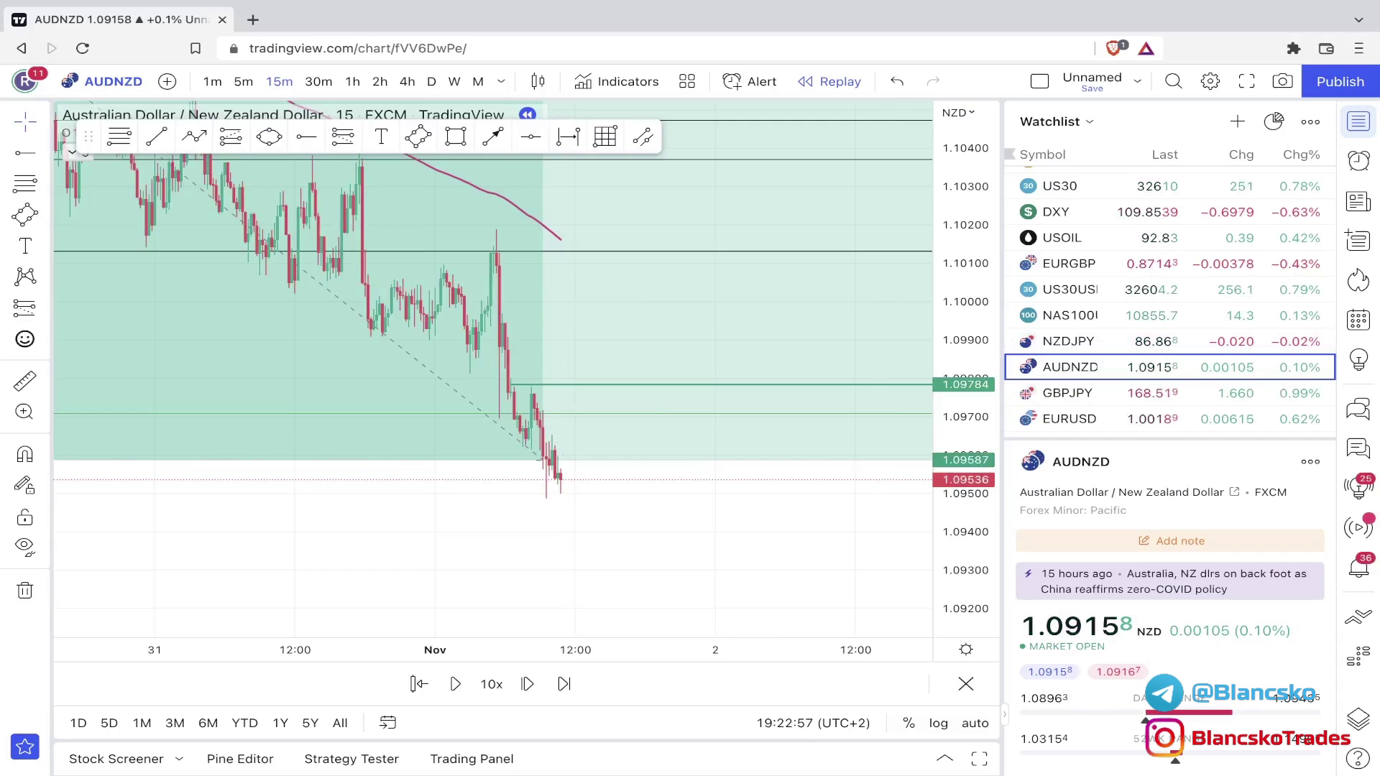
{"action": "left_click_drag", "start_coordinate": [964, 435], "coordinate": [965, 543]}
{"action": "left_click_drag", "start_coordinate": [581, 650], "coordinate": [704, 650]}
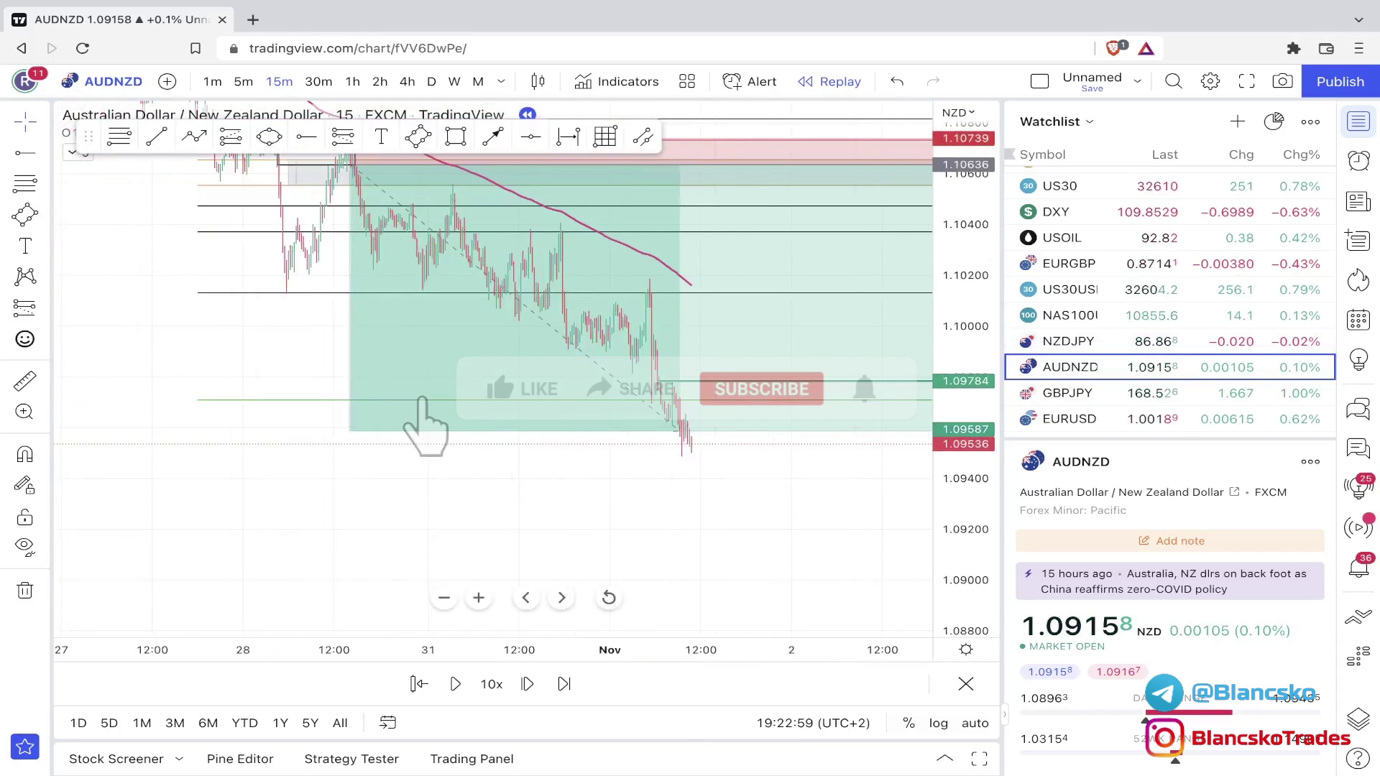
{"action": "left_click_drag", "start_coordinate": [753, 564], "coordinate": [737, 595]}
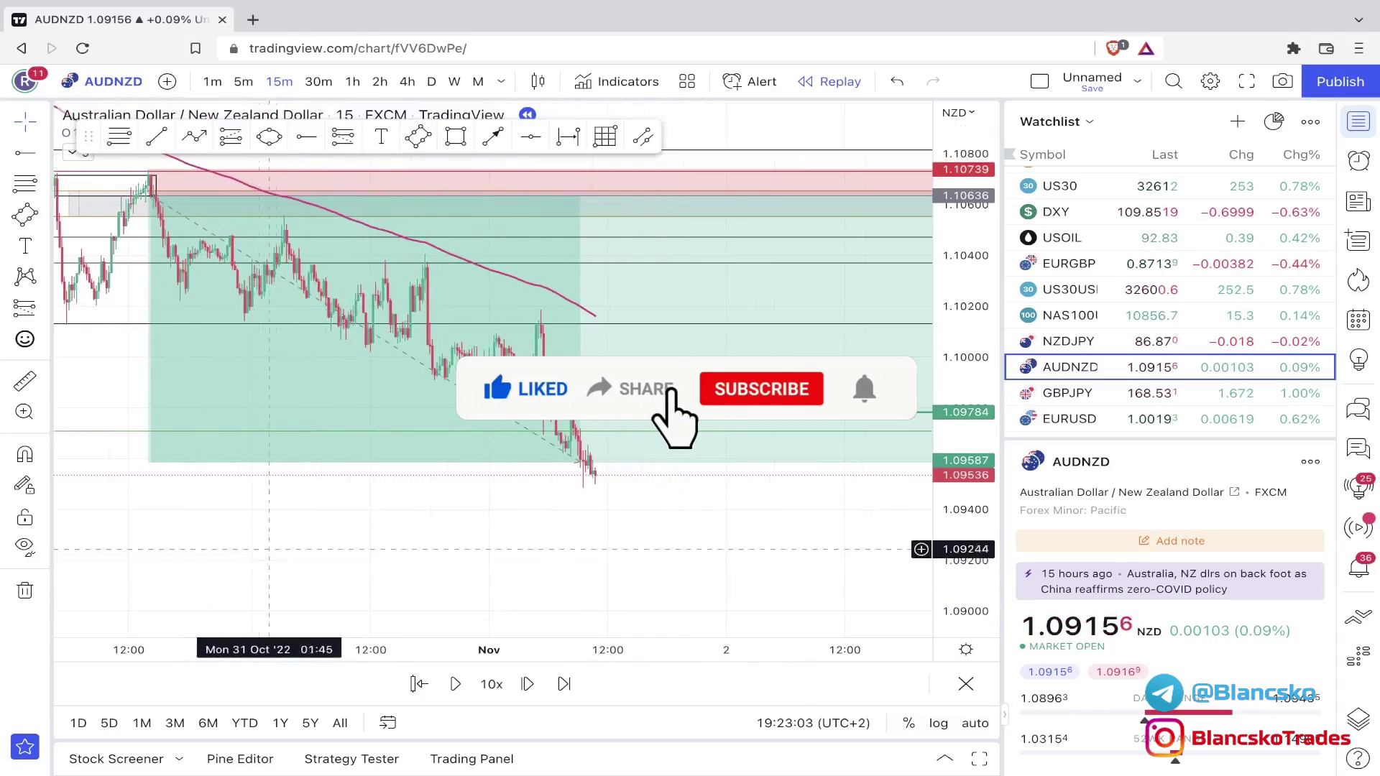
{"action": "scroll", "coordinate": [493, 557], "scroll_direction": "up", "scroll_amount": 1}
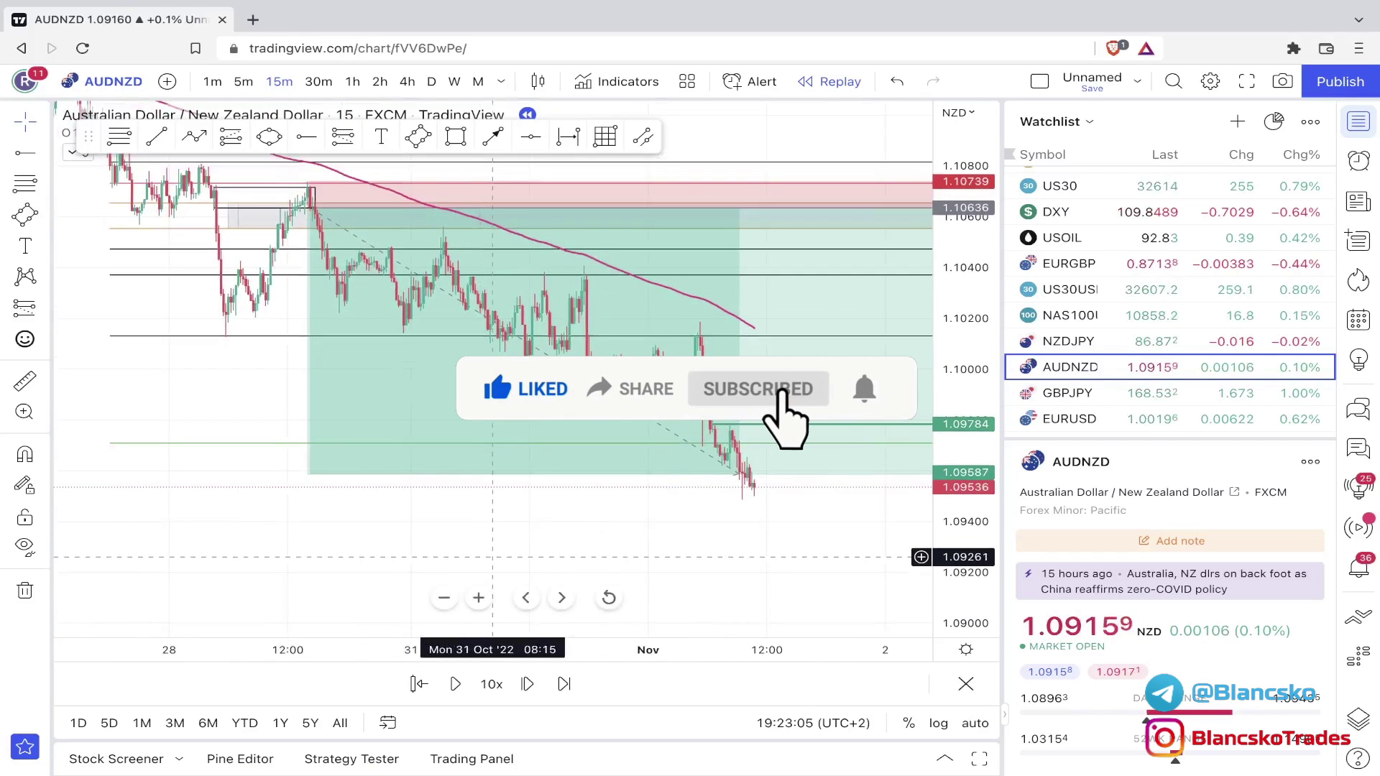